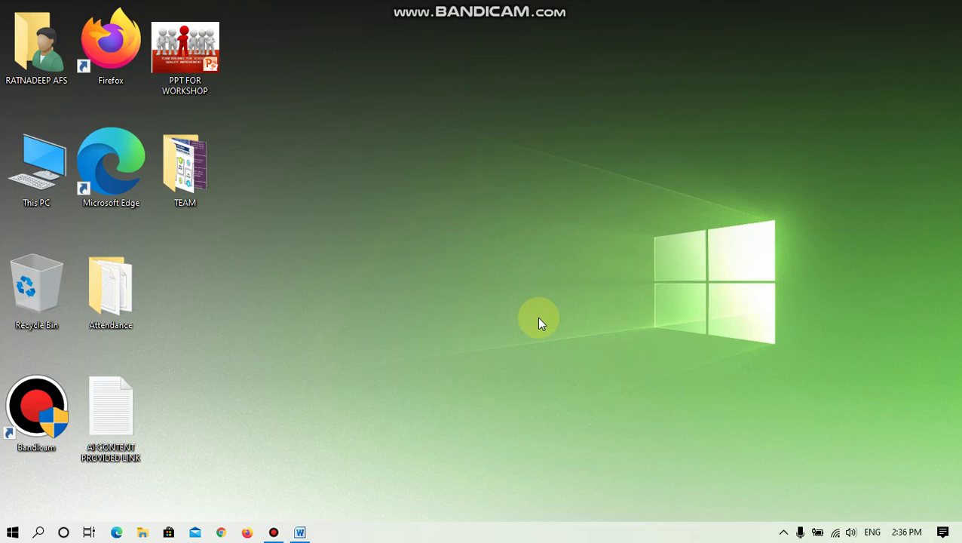
Switch to the blank Word document and turn on the page gridlines
left_click(300, 533)
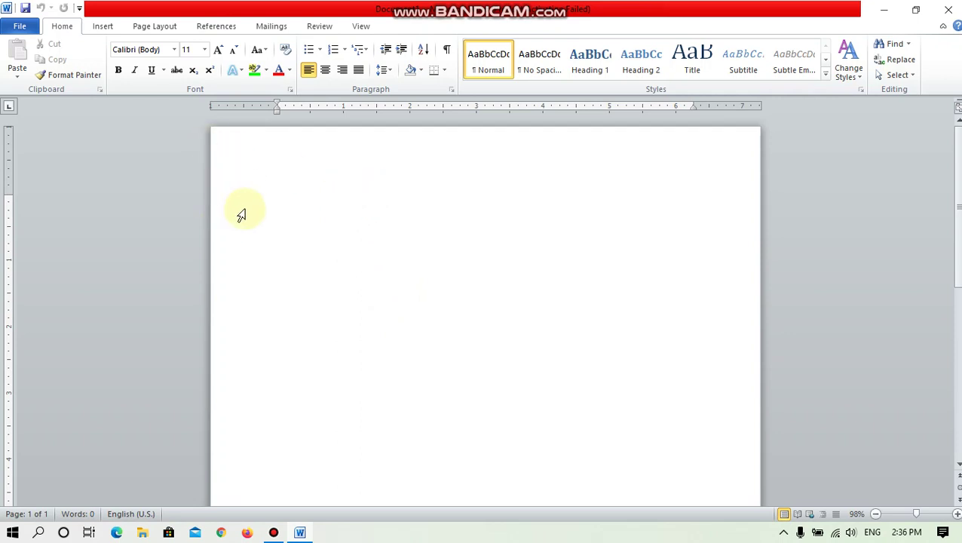
left_click(282, 197)
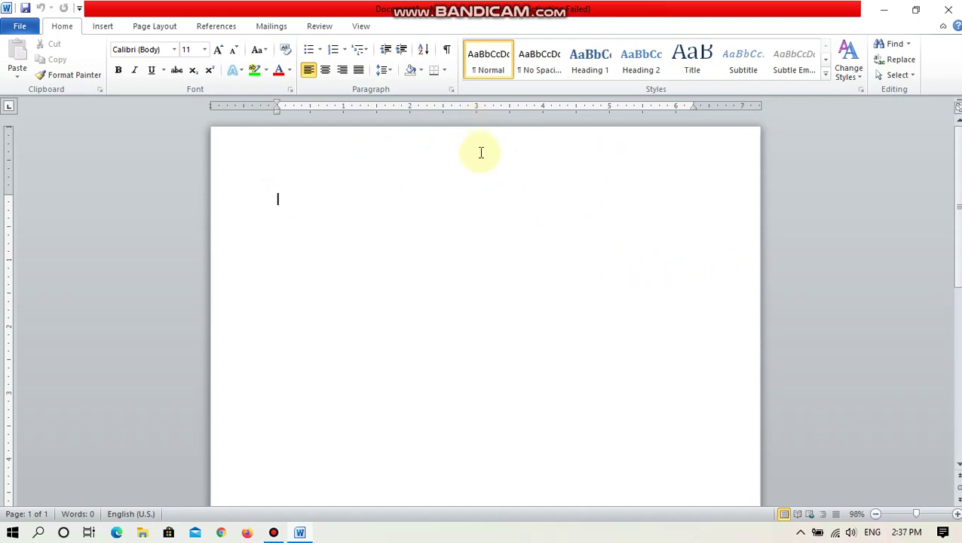
left_click(285, 196)
left_click(362, 28)
left_click(201, 58)
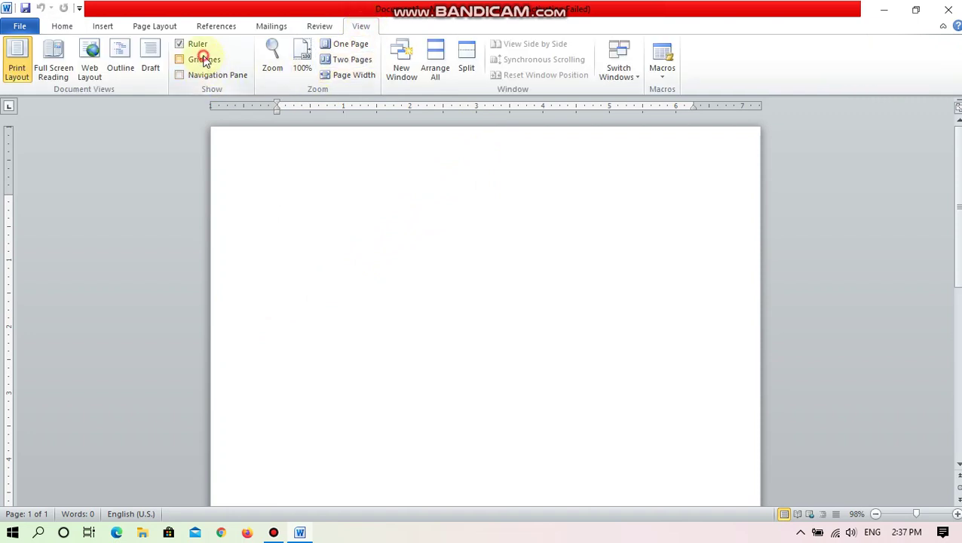
left_click(559, 304)
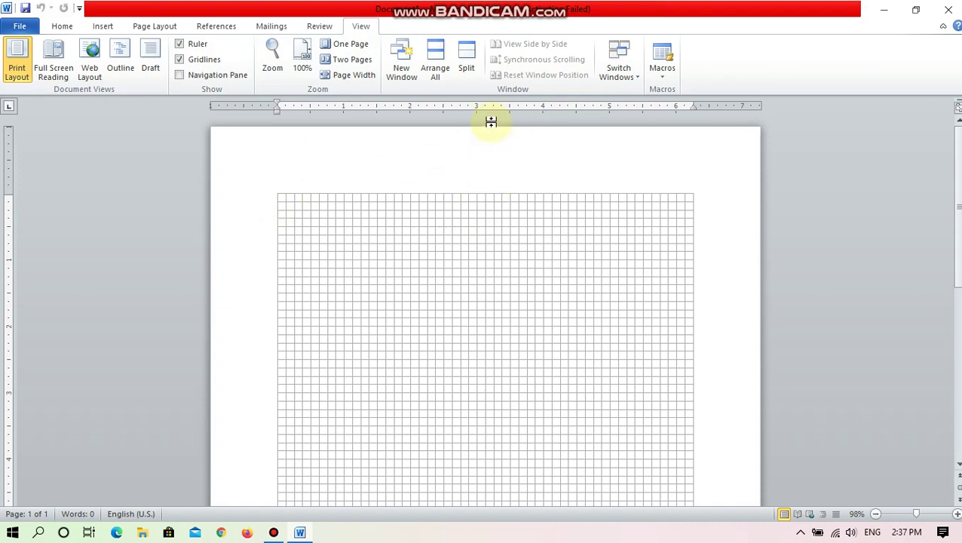
Enter the heading MARGINS on the first line of the document
scroll(473, 303, "down", 2)
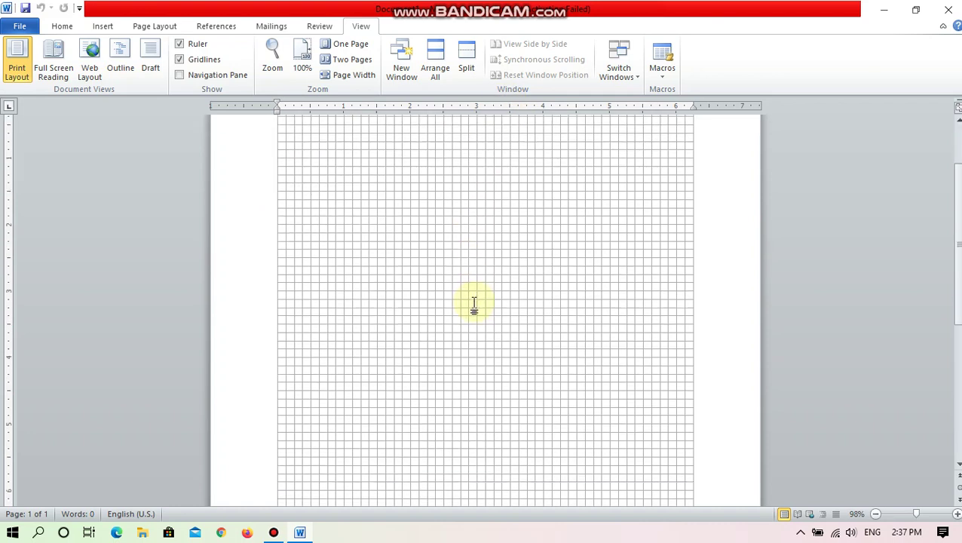
scroll(241, 301, "up", 1)
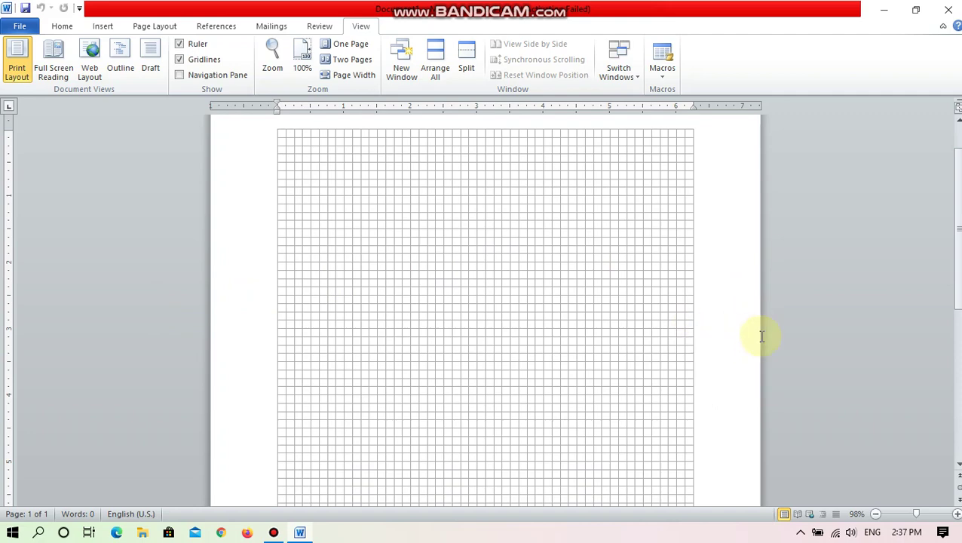
scroll(537, 365, "down", 6)
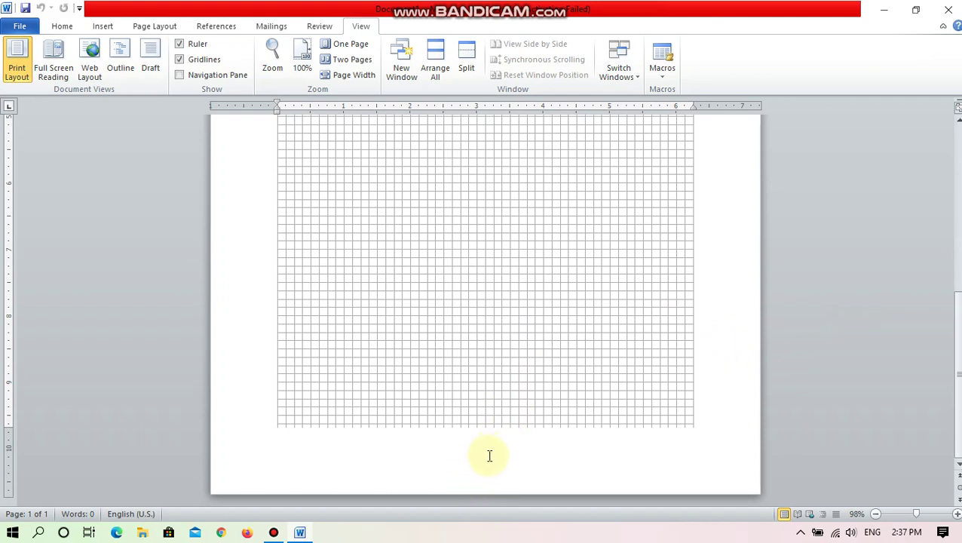
scroll(516, 408, "up", 5)
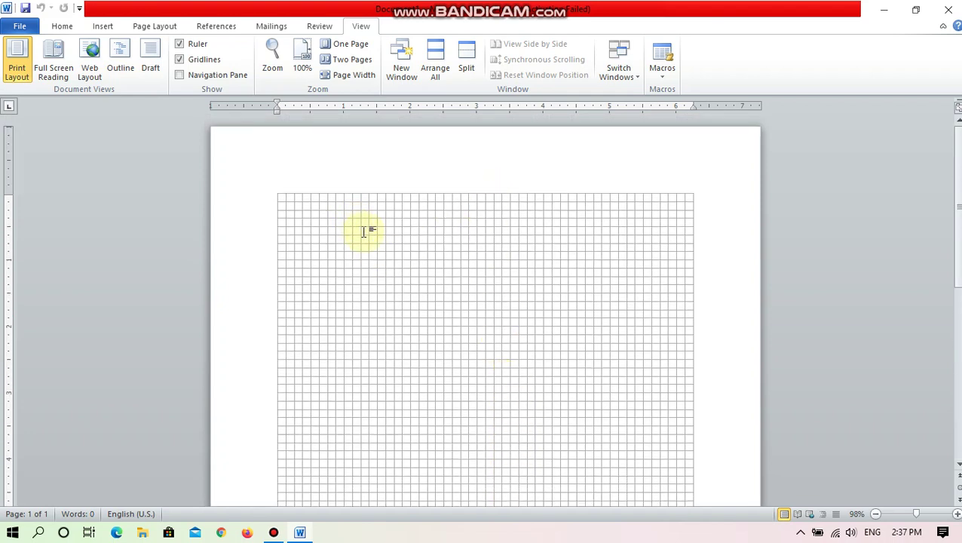
type("MARG")
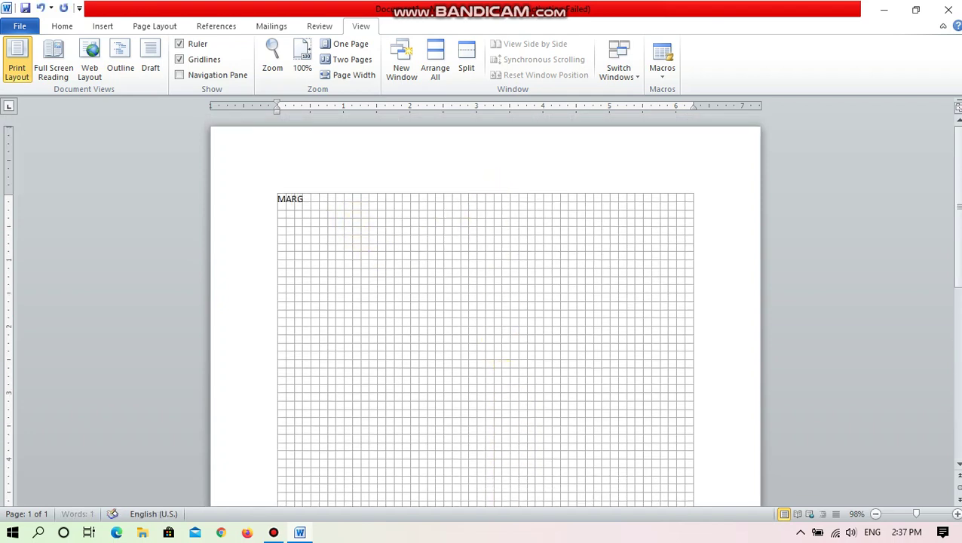
type("INS")
Set the MARGINS heading to font size 18 and colour it red
left_click_drag(344, 200, 267, 202)
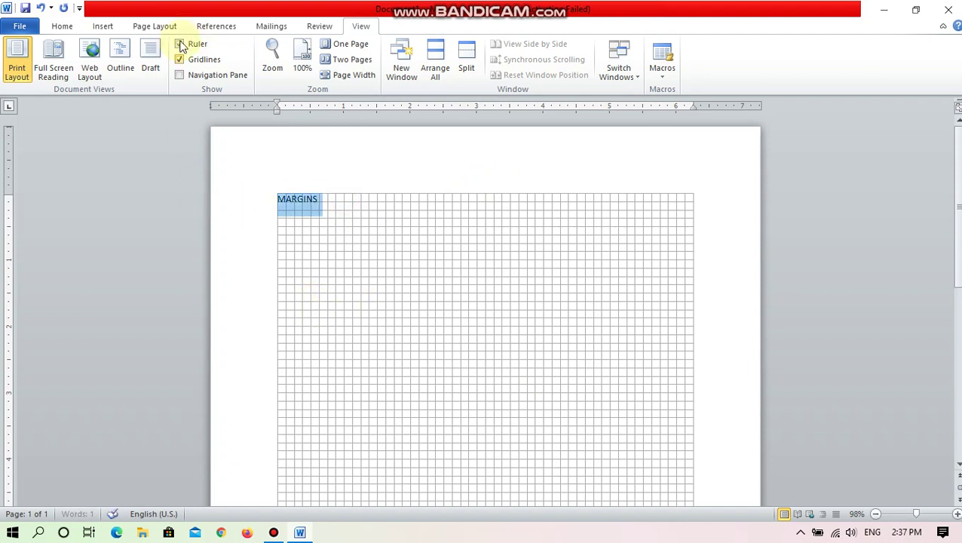
left_click(62, 25)
left_click(218, 49)
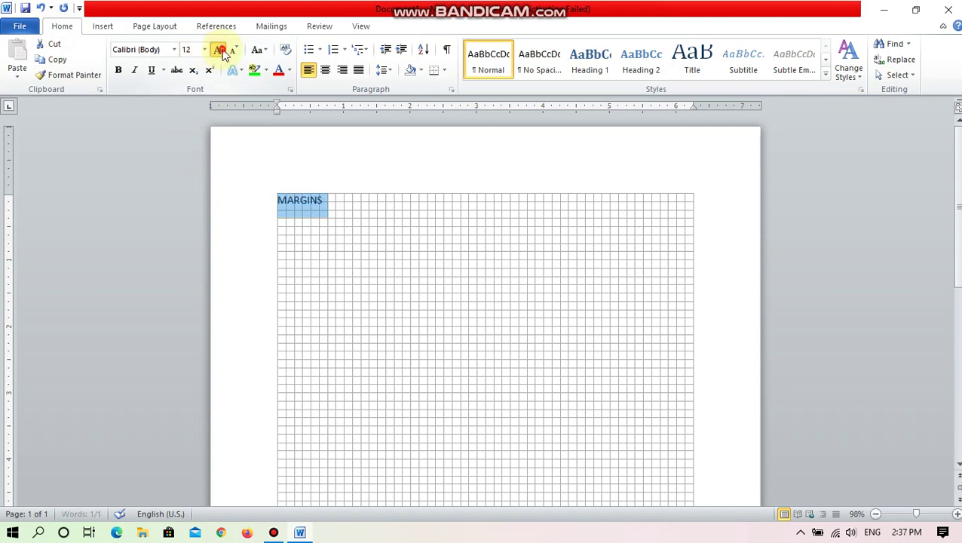
left_click(217, 50)
left_click(217, 50)
left_click(217, 49)
left_click(278, 70)
left_click(407, 217)
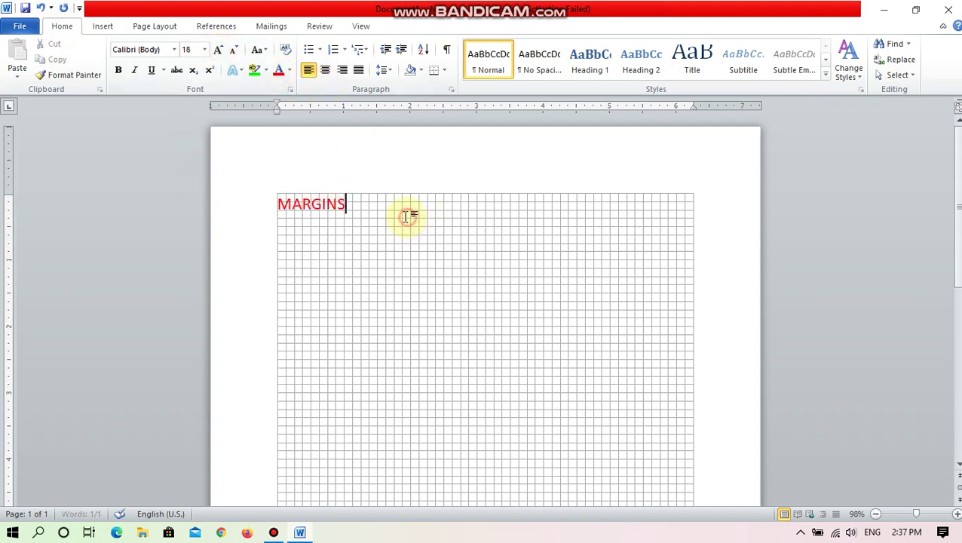
Add LEFT, RIGHT, TOP and BOTTOM below the MARGINS heading, each on its own line
type("L")
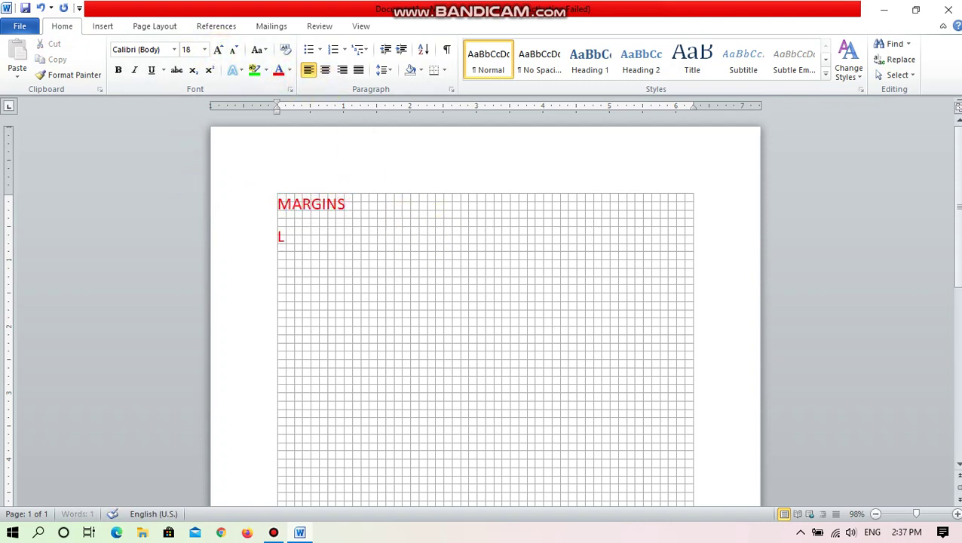
type("E")
key("BackSpace")
type("RIGHT")
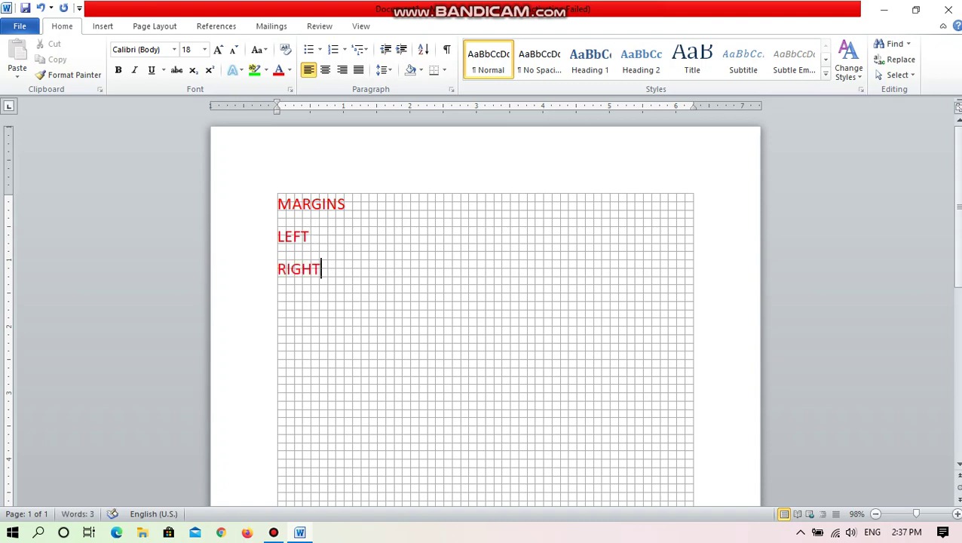
type(" TOP ")
type("BOTTOM")
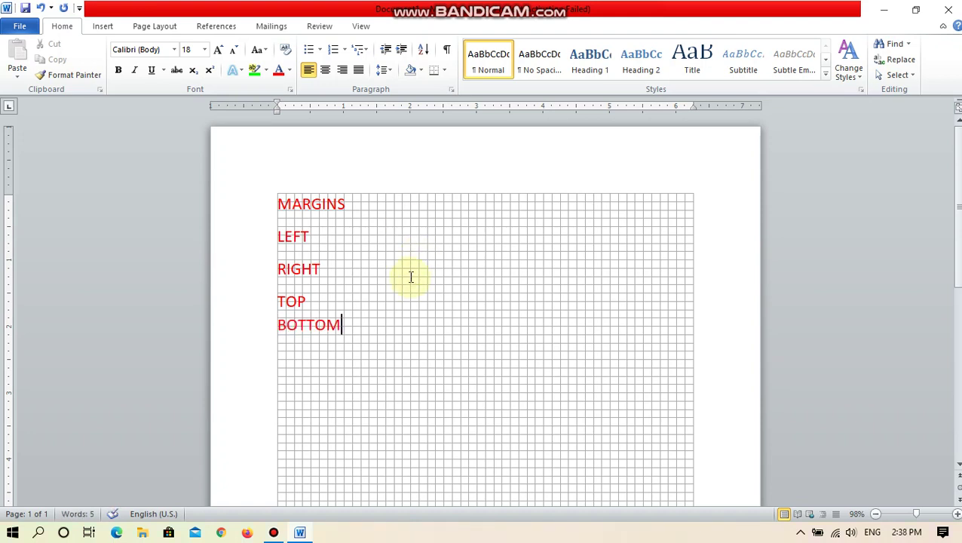
Make BOTTOM its own paragraph below TOP, spaced like the other lines without an empty line between them
left_click(333, 304)
key("Return")
left_click_drag(358, 357, 301, 247)
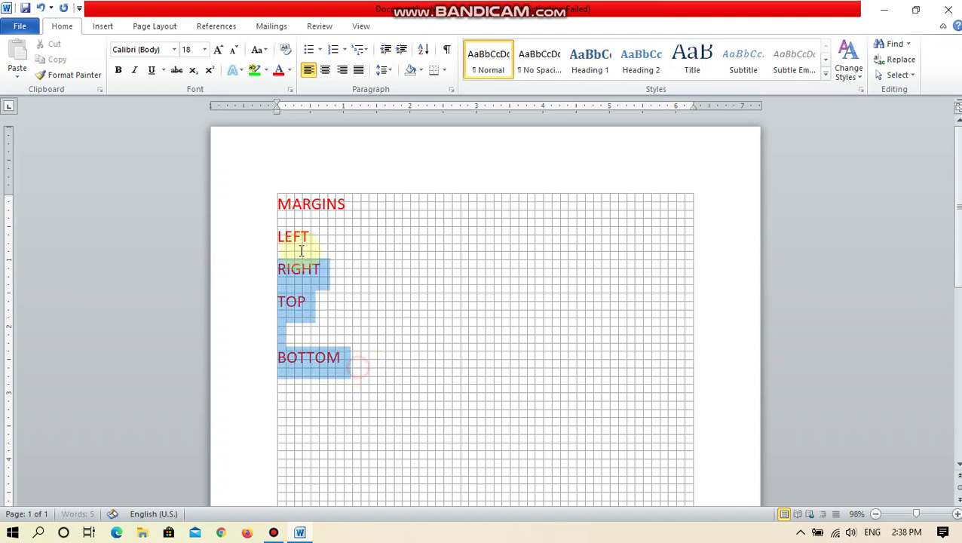
left_click(350, 324)
left_click(279, 359)
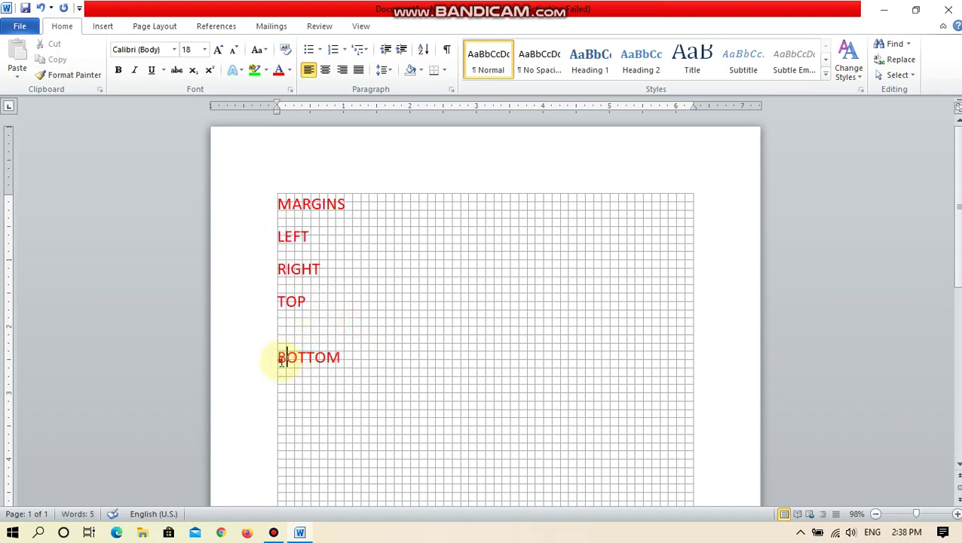
key("BackSpace")
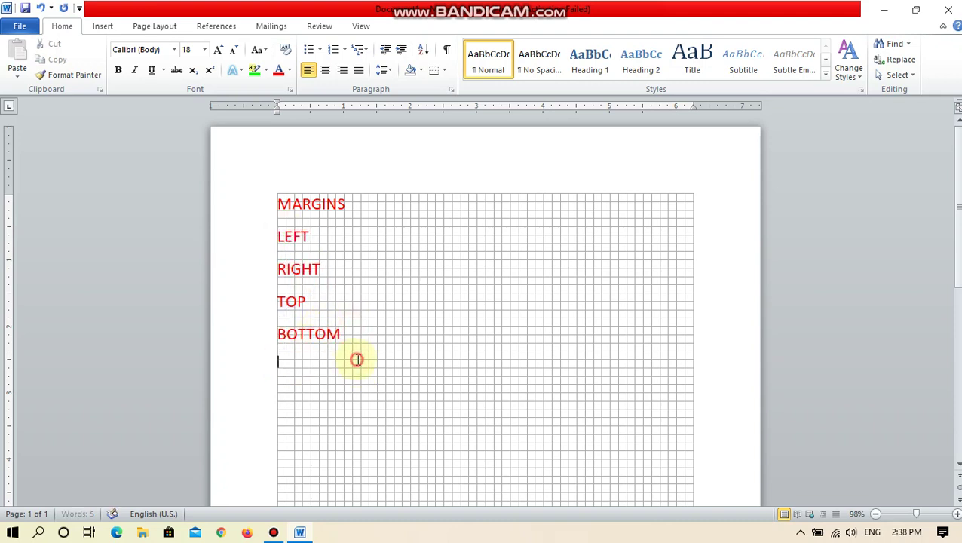
left_click_drag(356, 359, 279, 249)
left_click(435, 326)
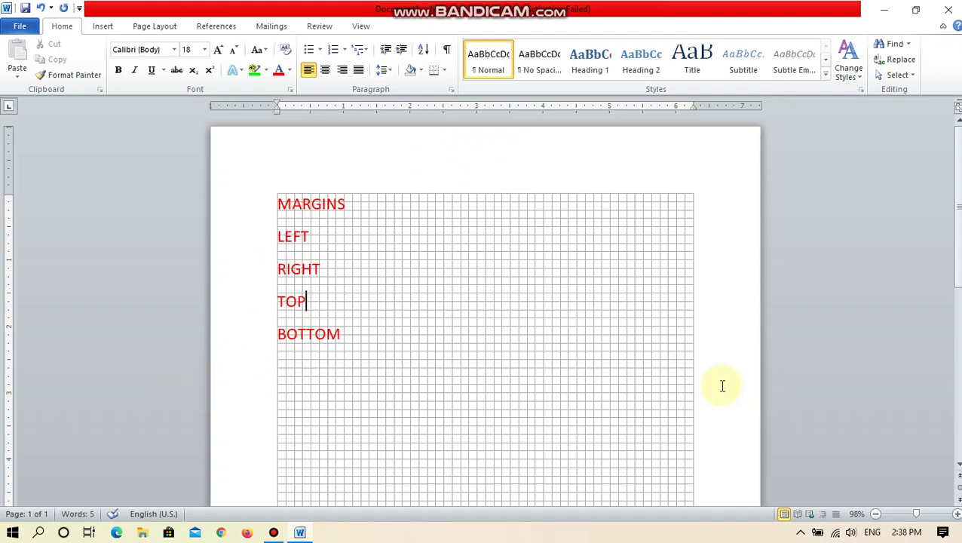
Underline the MARGINS heading
scroll(526, 369, "down", 5)
scroll(519, 414, "up", 5)
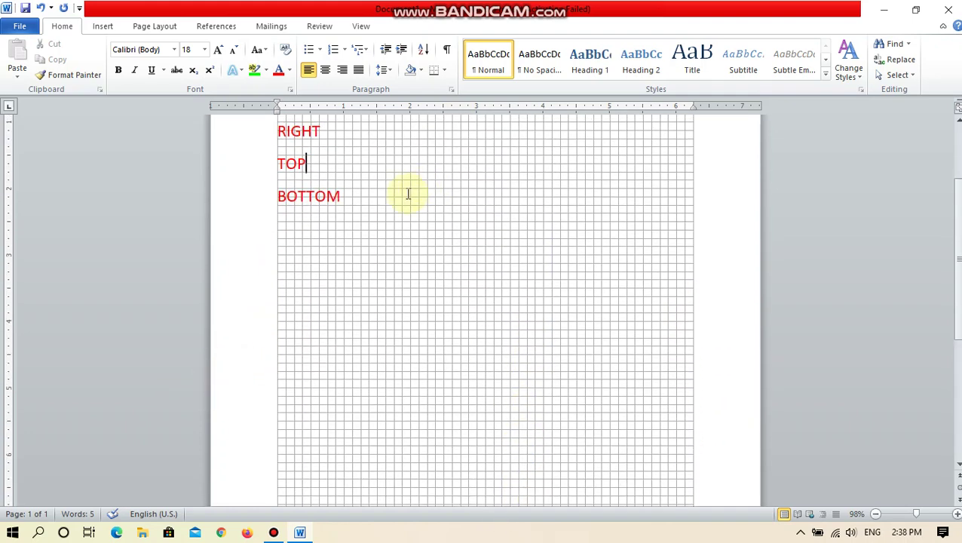
left_click(387, 338)
left_click_drag(387, 339, 279, 200)
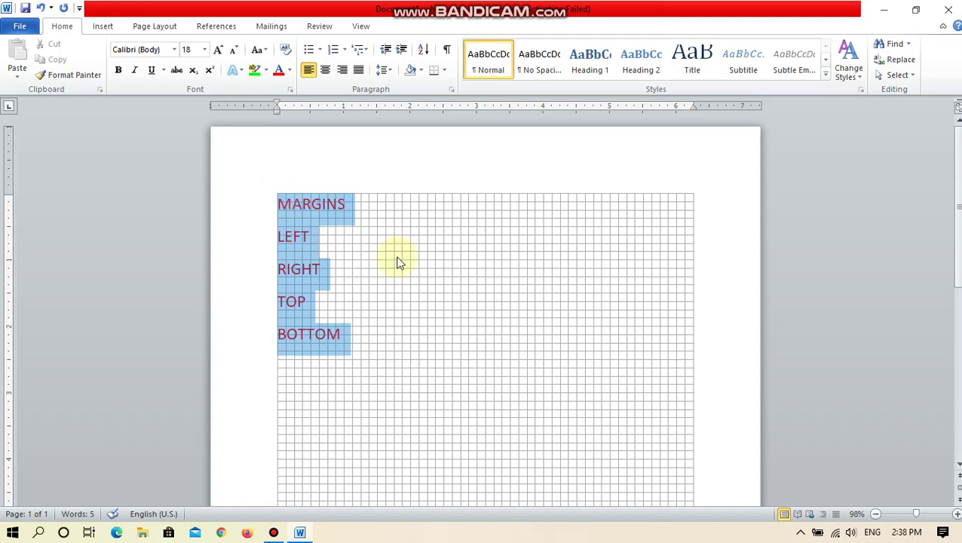
left_click(429, 268)
left_click(243, 214)
left_click(151, 70)
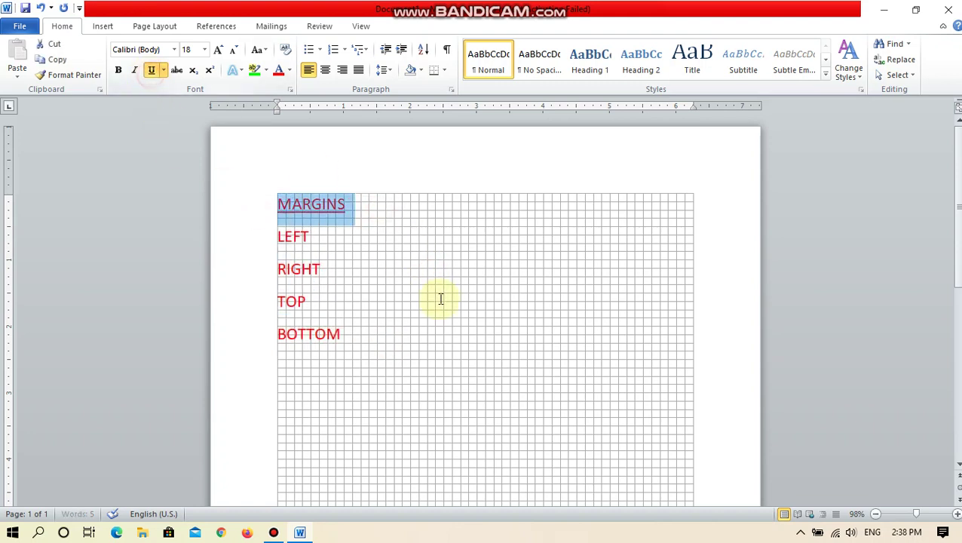
left_click(438, 300)
left_click(384, 360)
left_click_drag(384, 359, 279, 202)
left_click(562, 393)
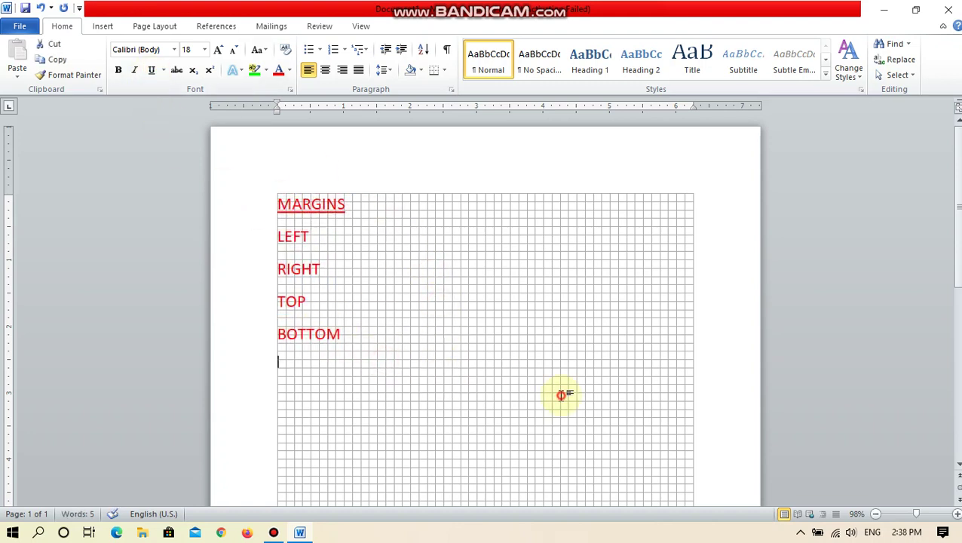
left_click_drag(397, 344, 280, 221)
left_click(339, 264)
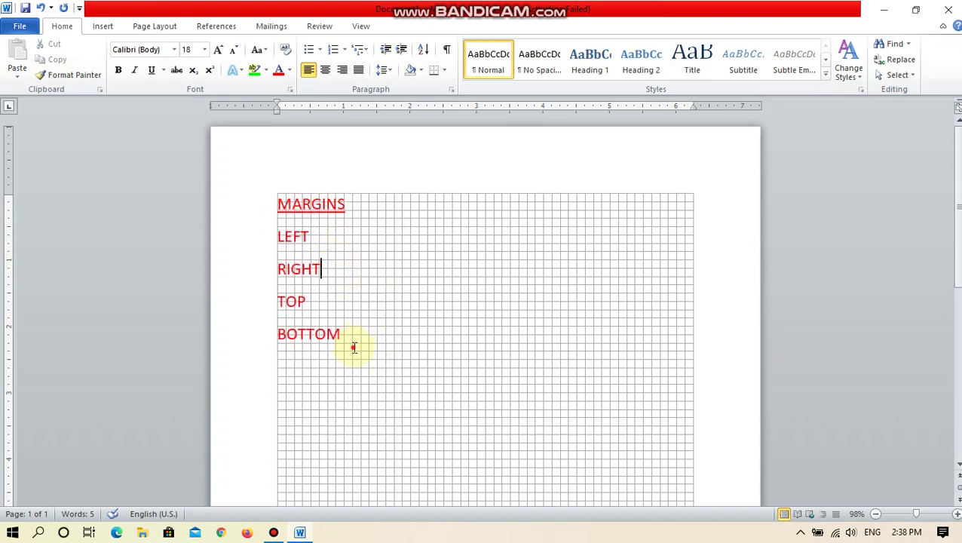
left_click_drag(350, 346, 260, 199)
left_click(345, 266)
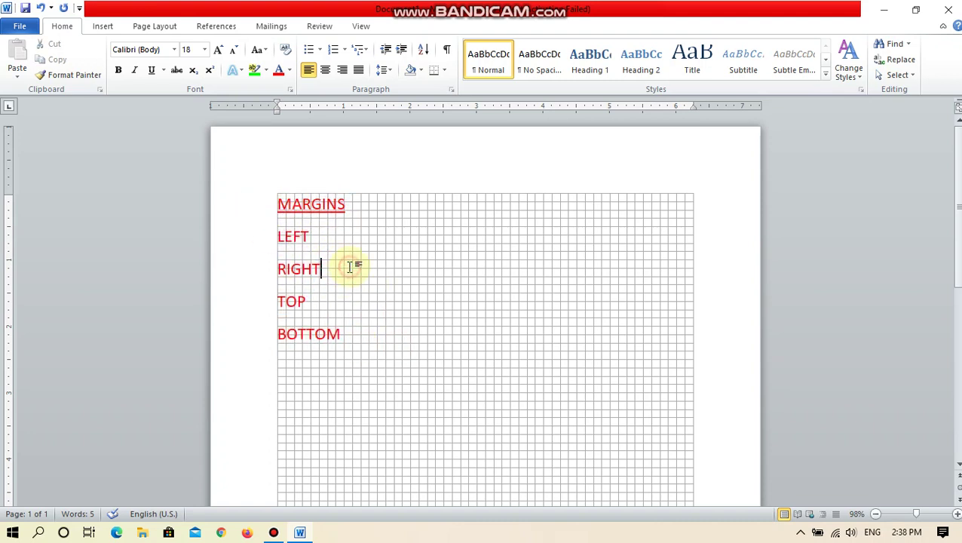
Examine the preset page margin options and inspect the blank margins around the gridlines over the whole page
left_click(161, 27)
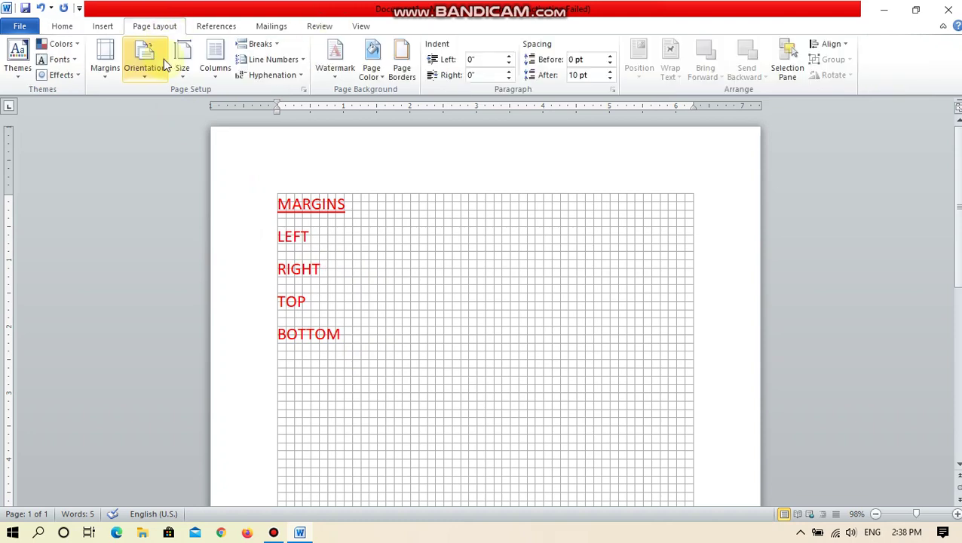
left_click(107, 70)
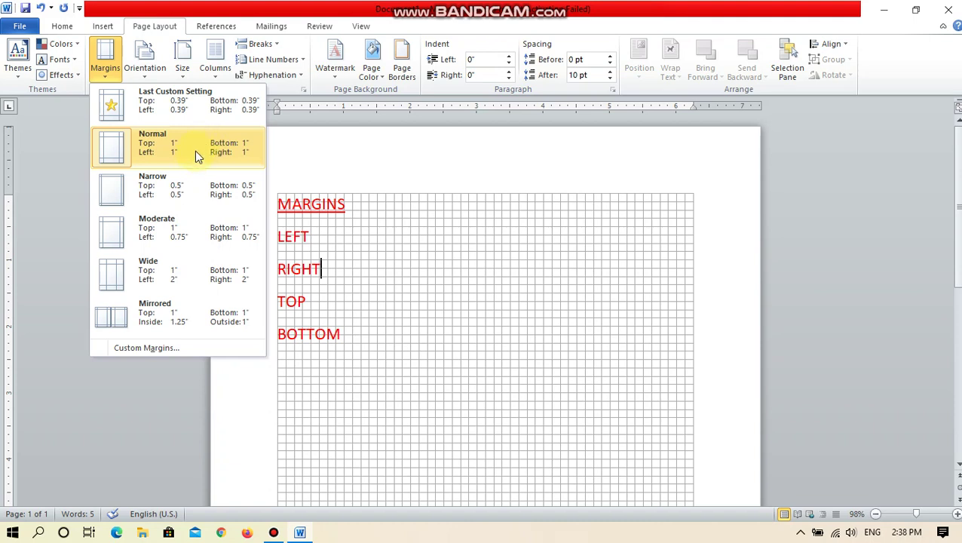
left_click(490, 158)
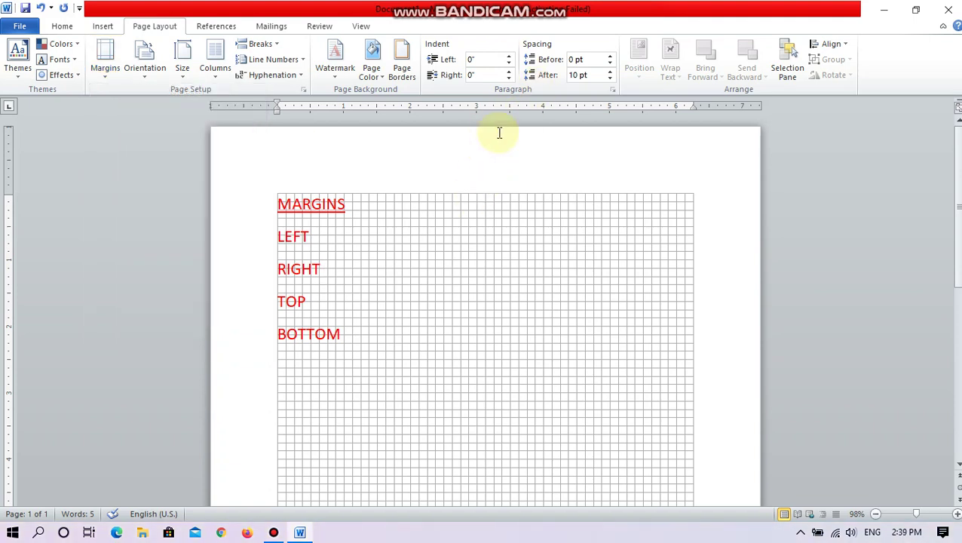
scroll(494, 211, "down", 2)
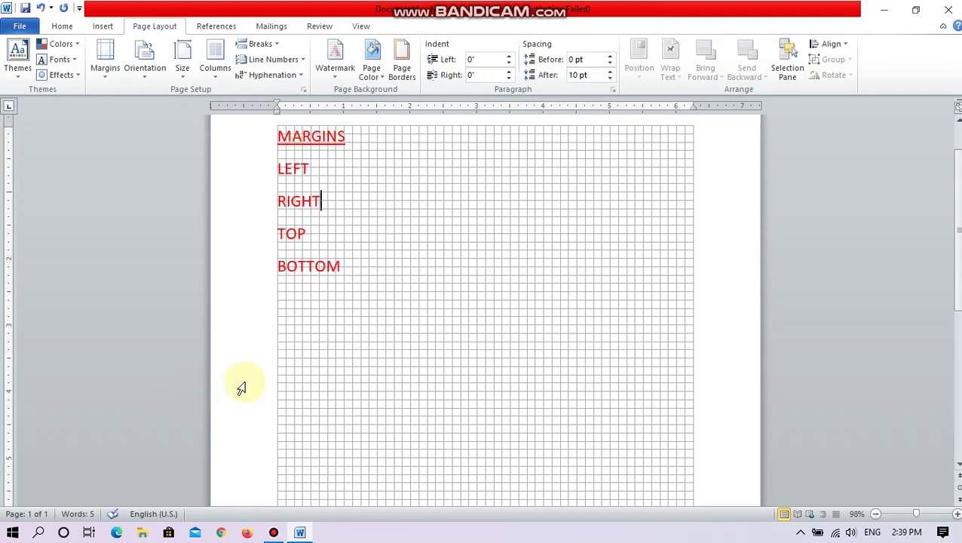
scroll(471, 435, "down", 8)
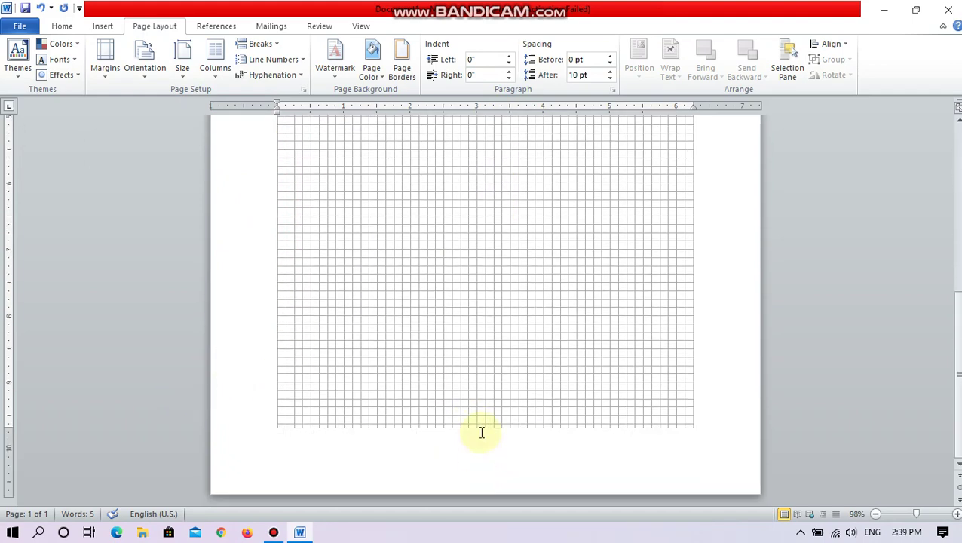
scroll(290, 282, "up", 4)
scroll(720, 317, "up", 6)
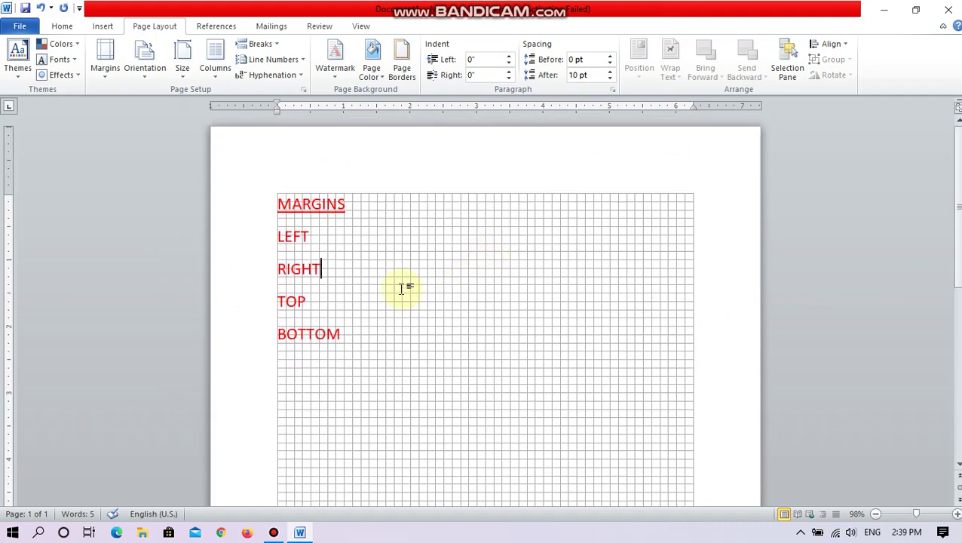
Check the Normal margin preset's top, bottom, left and right values against the document's page margins
left_click_drag(373, 339, 328, 235)
left_click(355, 270)
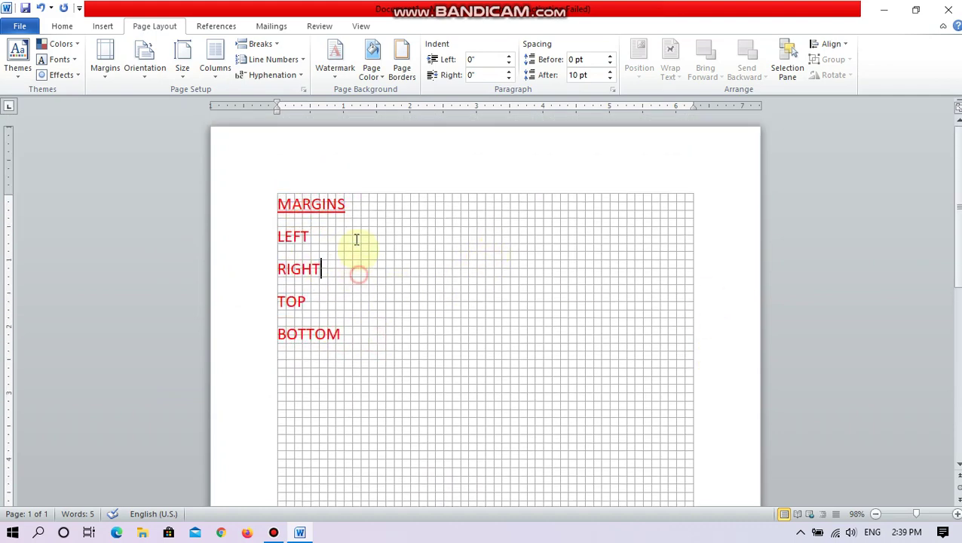
left_click(111, 68)
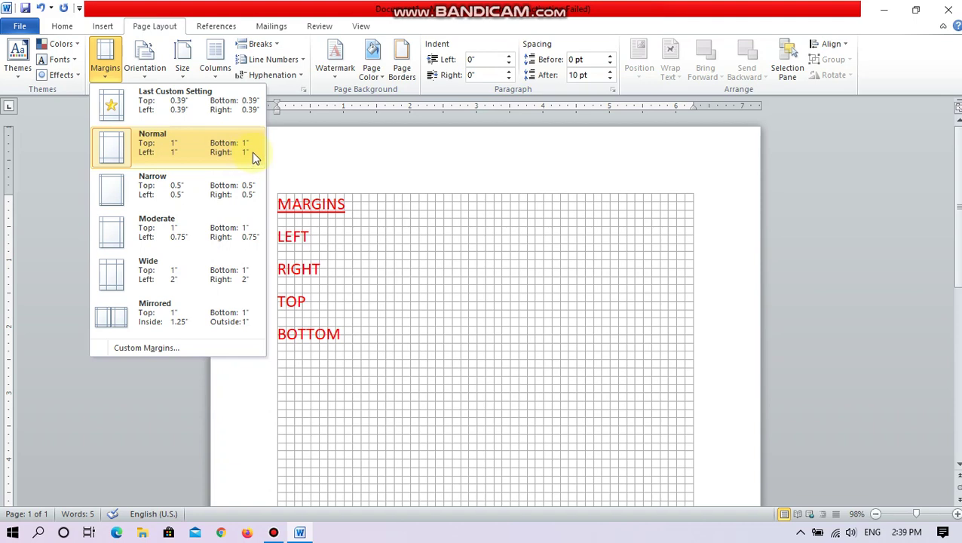
left_click(400, 320)
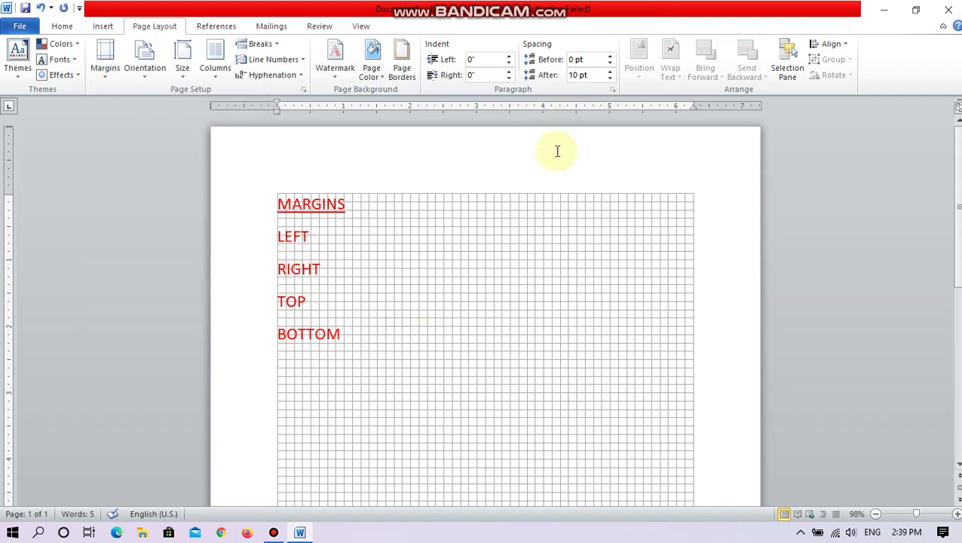
scroll(748, 305, "down", 3)
scroll(748, 305, "down", 1)
scroll(749, 306, "up", 5)
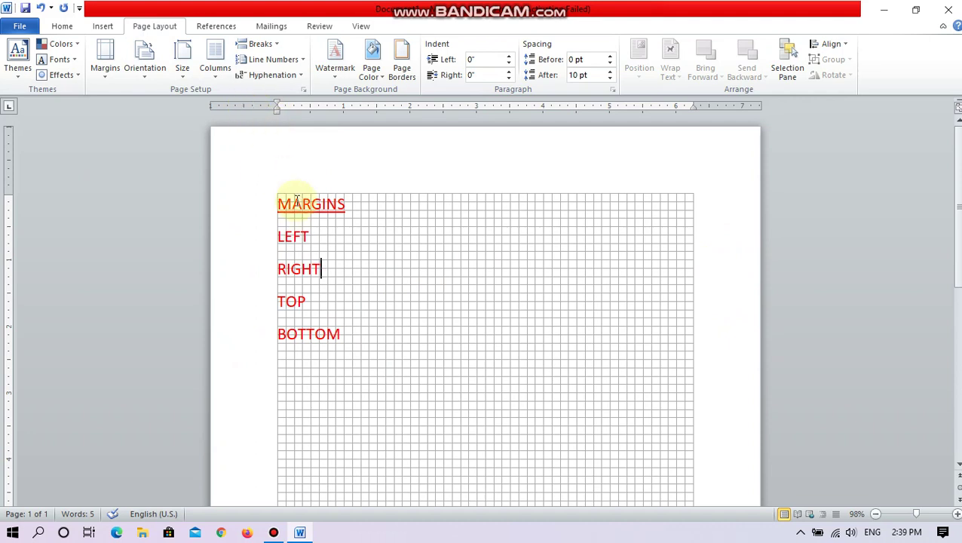
Apply the Narrow margin preset and inspect the margins around the gridlines and the text over the whole page
left_click(110, 67)
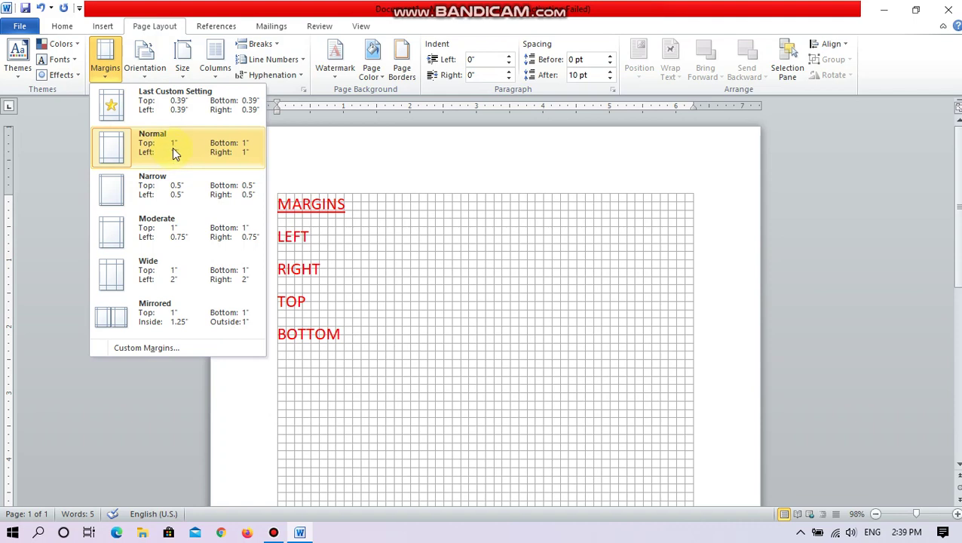
left_click(173, 193)
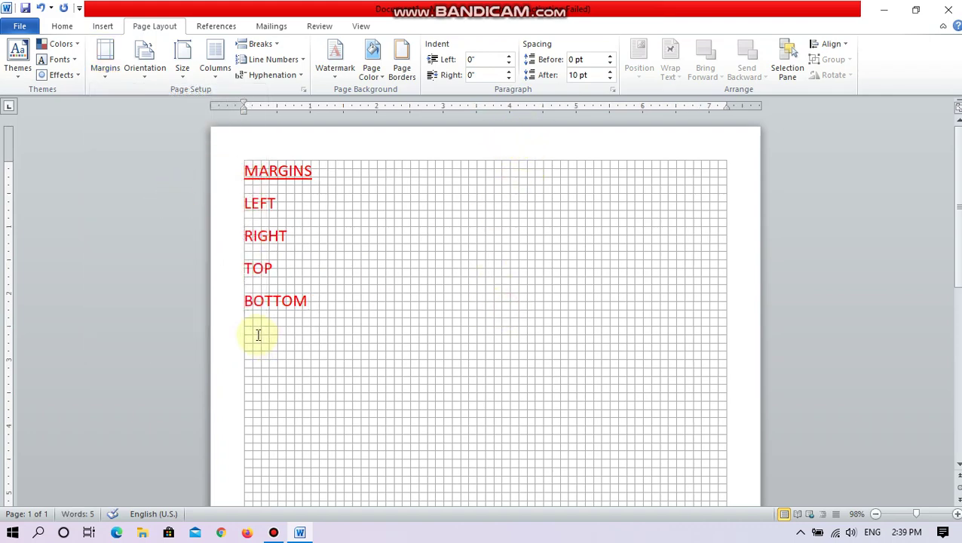
scroll(397, 349, "down", 7)
scroll(175, 302, "up", 7)
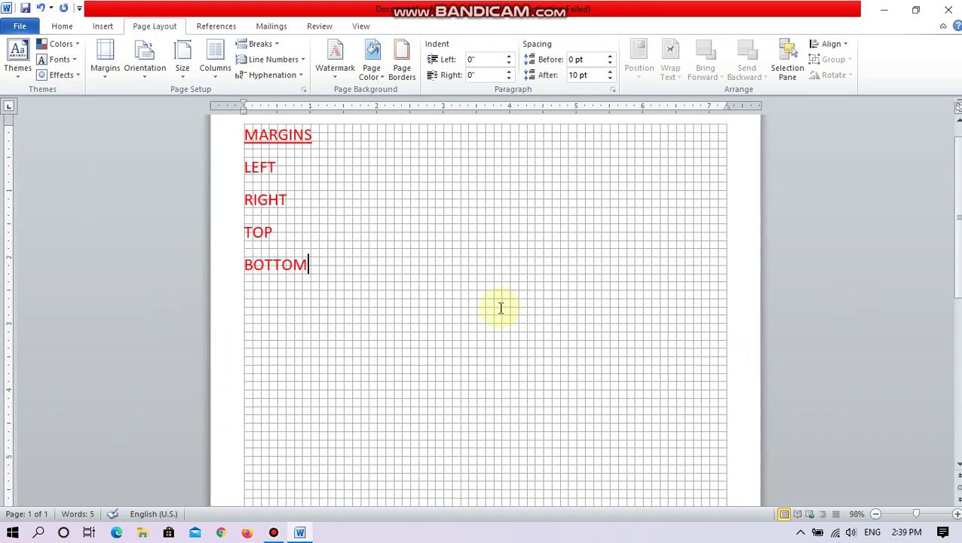
scroll(299, 293, "up", 1)
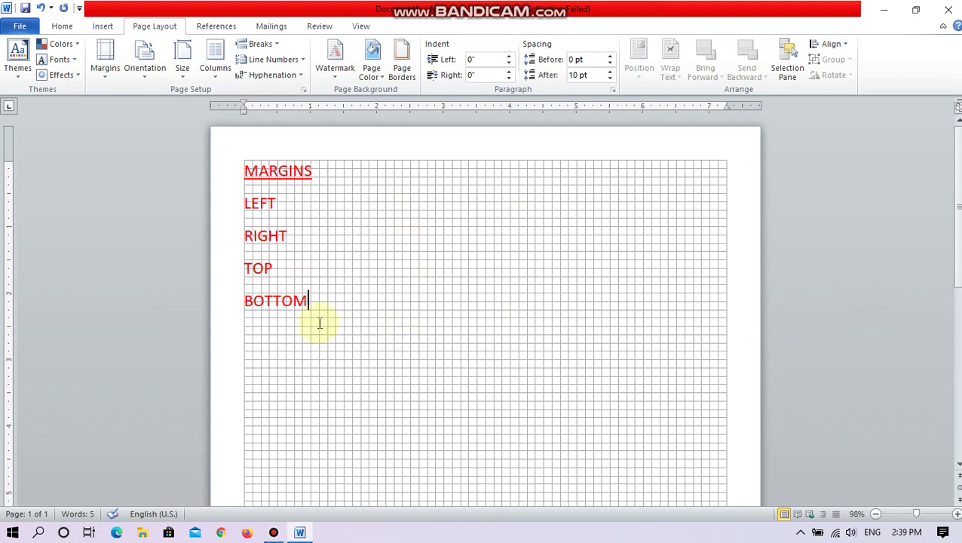
left_click_drag(316, 283, 223, 169)
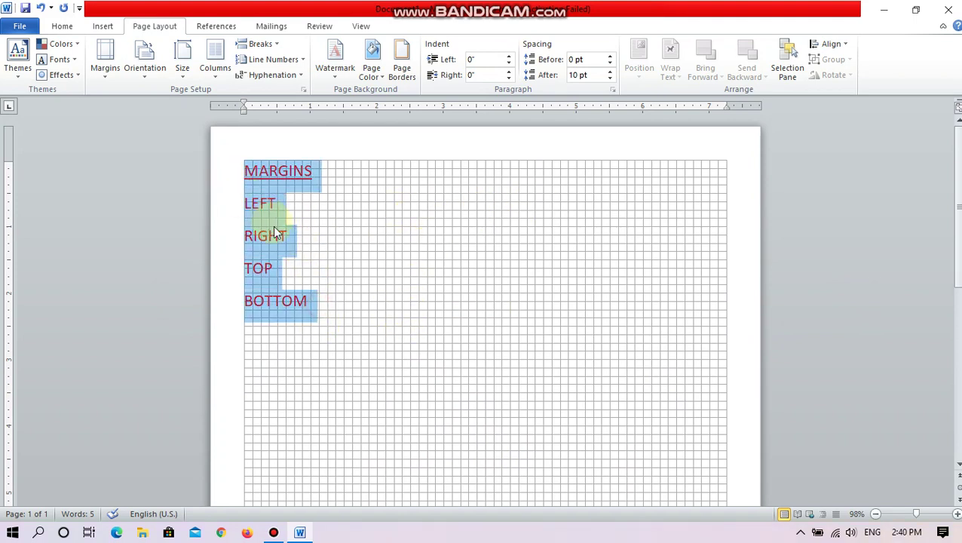
left_click(332, 290)
Switch the page margins to the Normal preset and back to Narrow to compare them
left_click(105, 76)
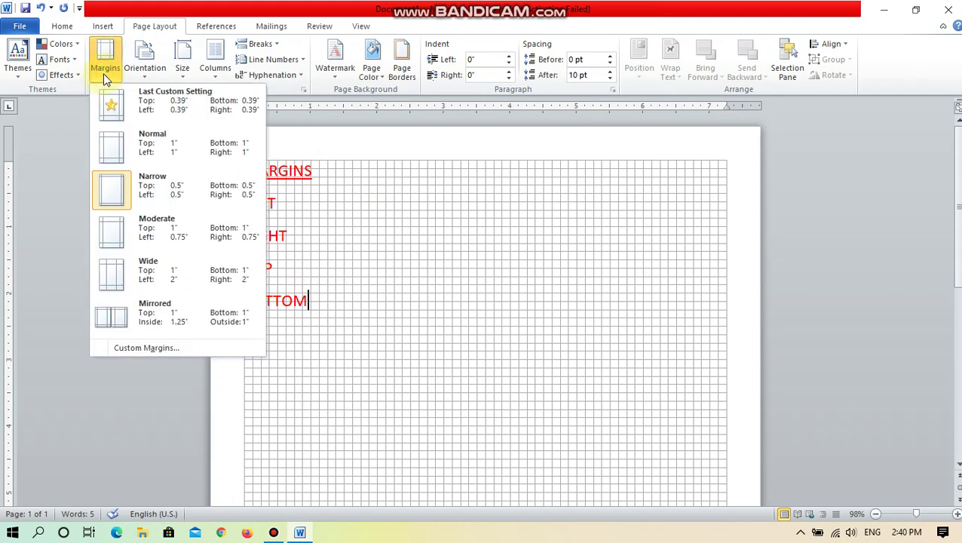
left_click(168, 151)
left_click(107, 71)
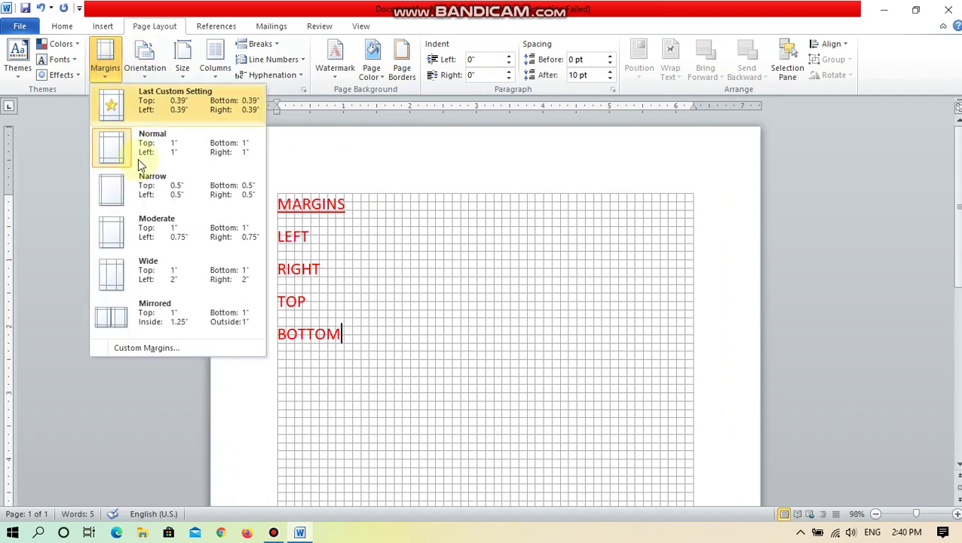
left_click(150, 194)
Apply the Moderate margin preset and inspect the blank margins on all four sides of the page
left_click(109, 75)
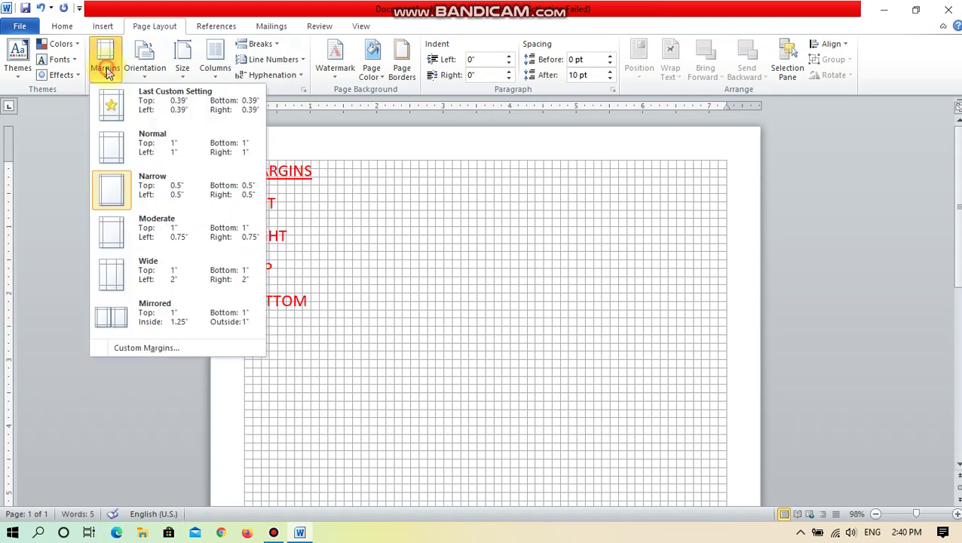
left_click(151, 234)
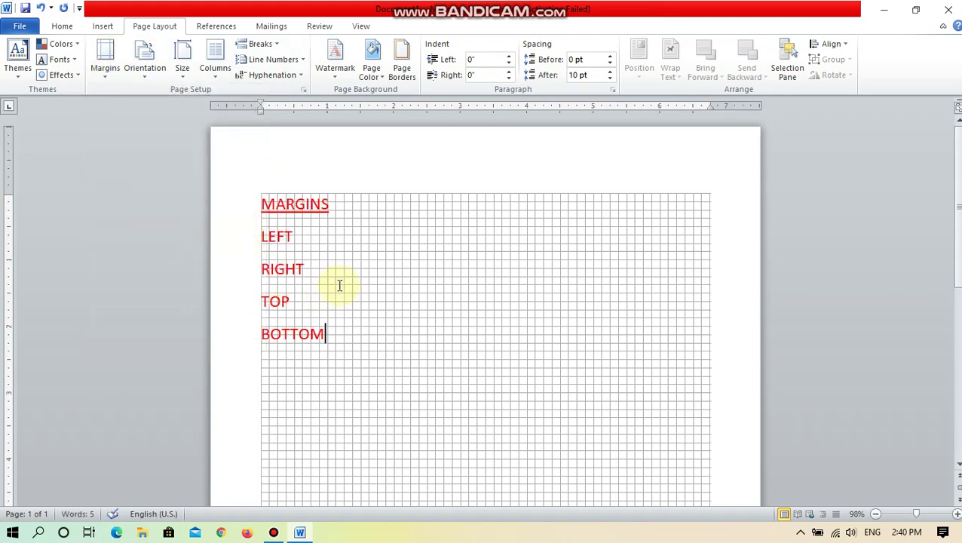
scroll(371, 253, "down", 3)
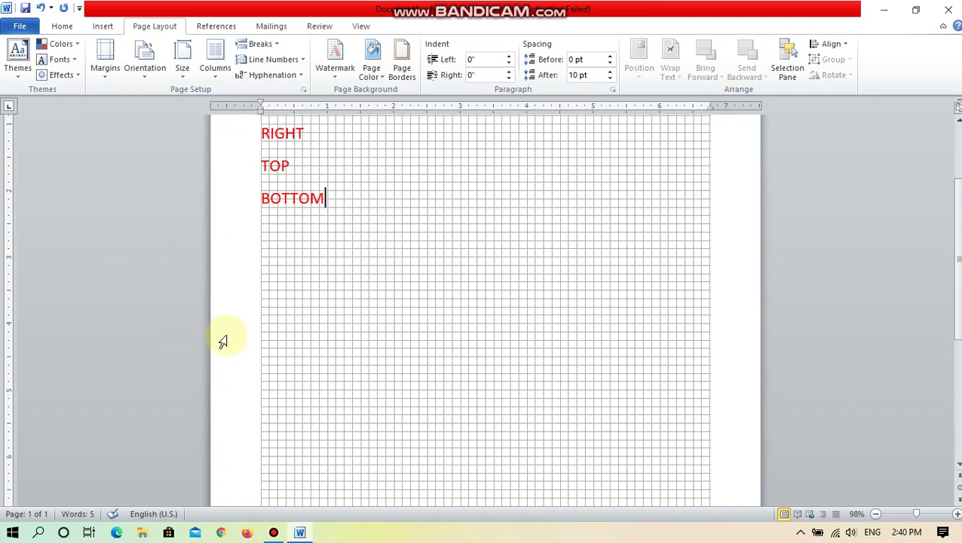
scroll(638, 322, "up", 4)
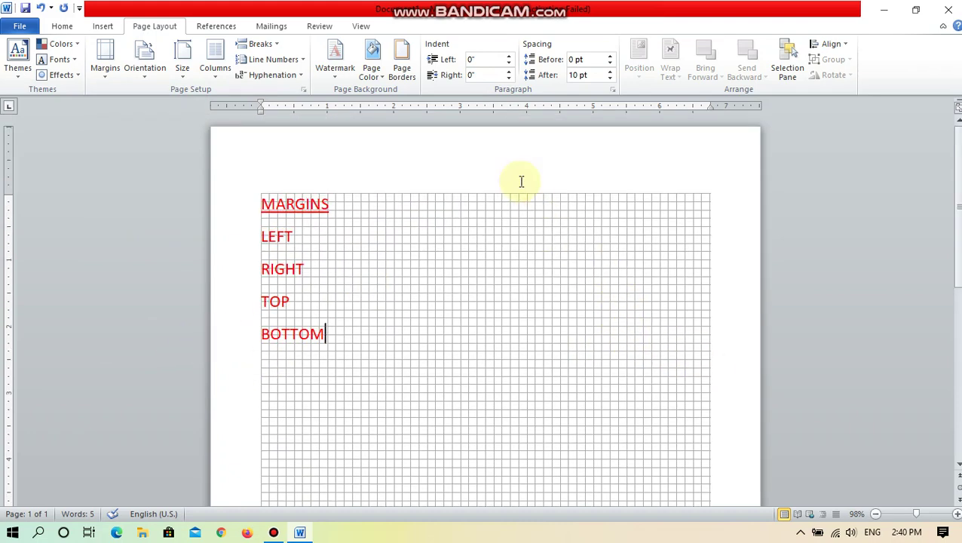
scroll(702, 282, "down", 6)
scroll(703, 283, "down", 3)
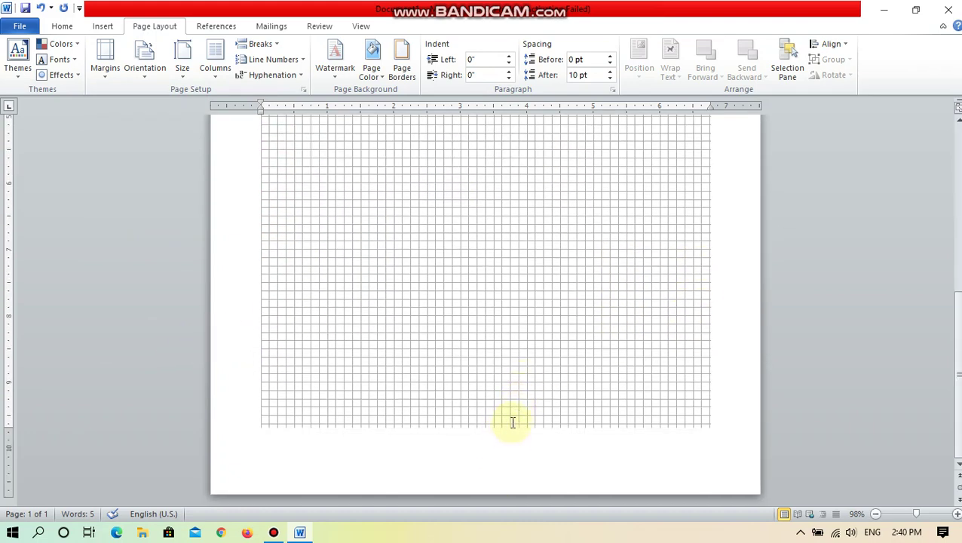
scroll(521, 413, "up", 9)
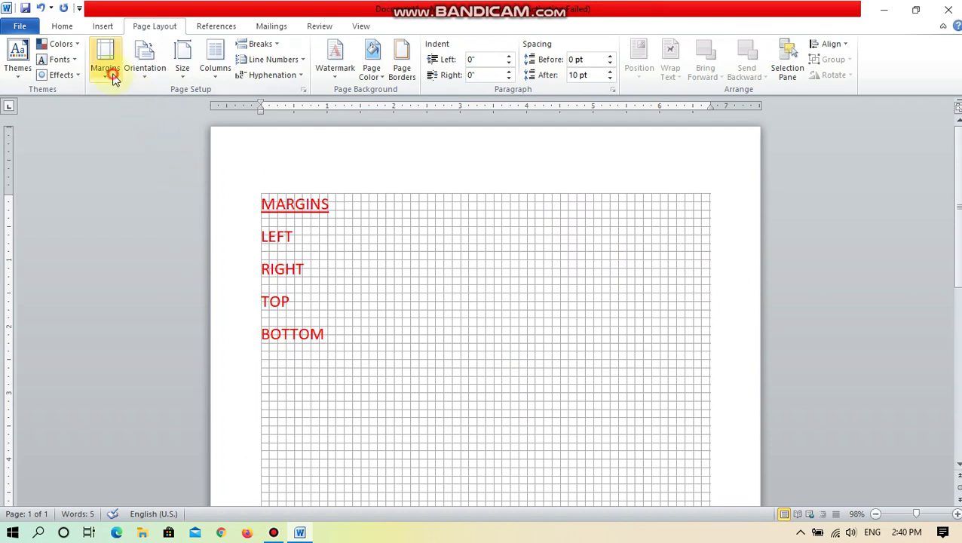
Apply the Wide margin preset and inspect the side, top and bottom margins around the gridlines and text
left_click(107, 72)
left_click(146, 278)
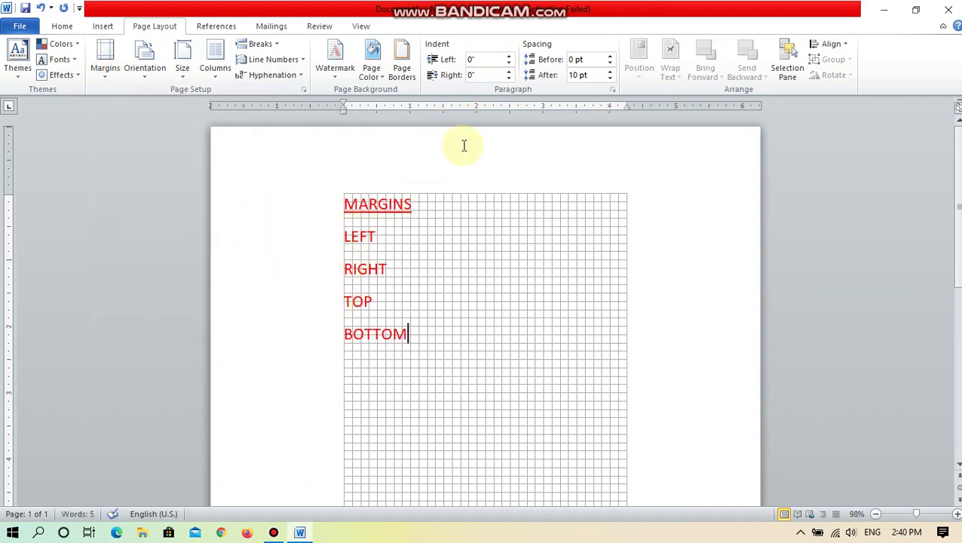
scroll(547, 294, "down", 8)
scroll(236, 307, "up", 5)
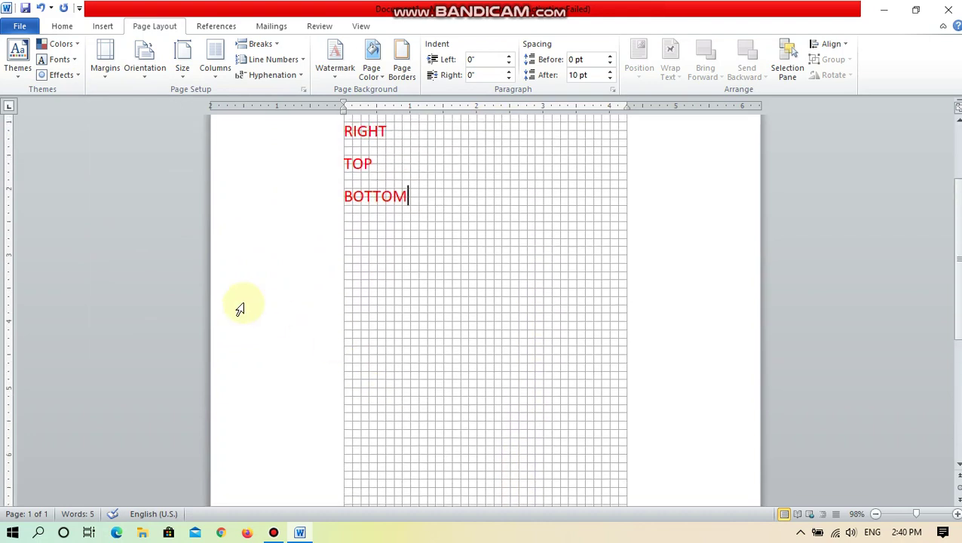
scroll(415, 332, "up", 3)
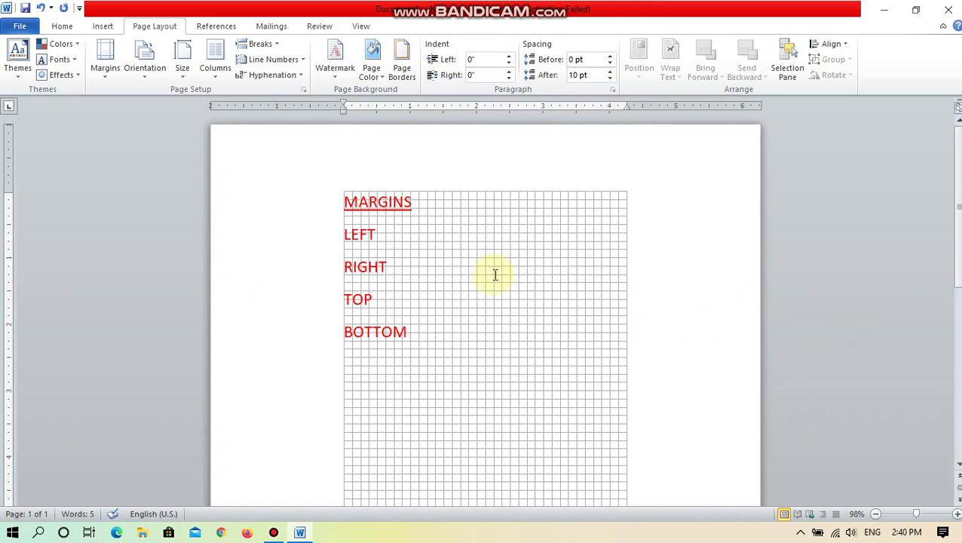
scroll(344, 208, "down", 5)
scroll(451, 305, "up", 5)
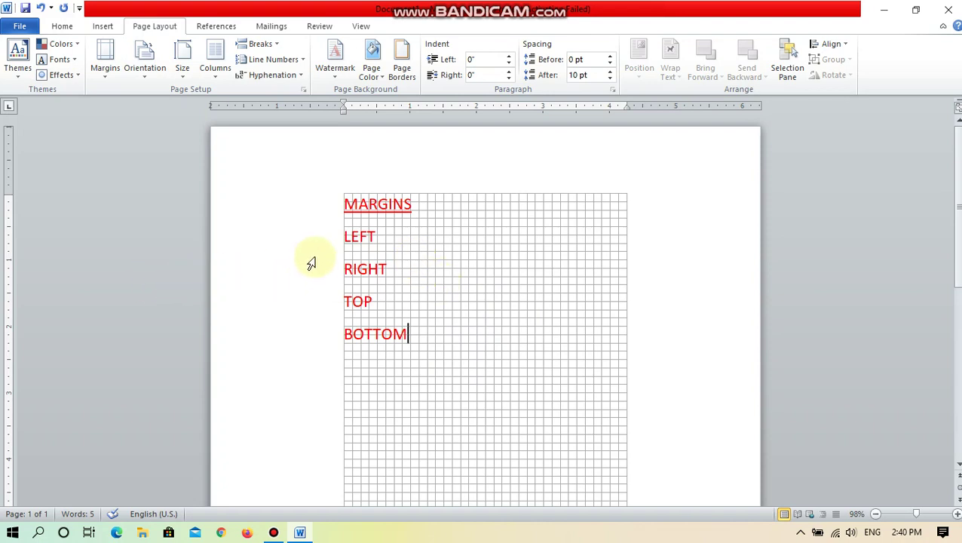
left_click_drag(453, 335, 346, 197)
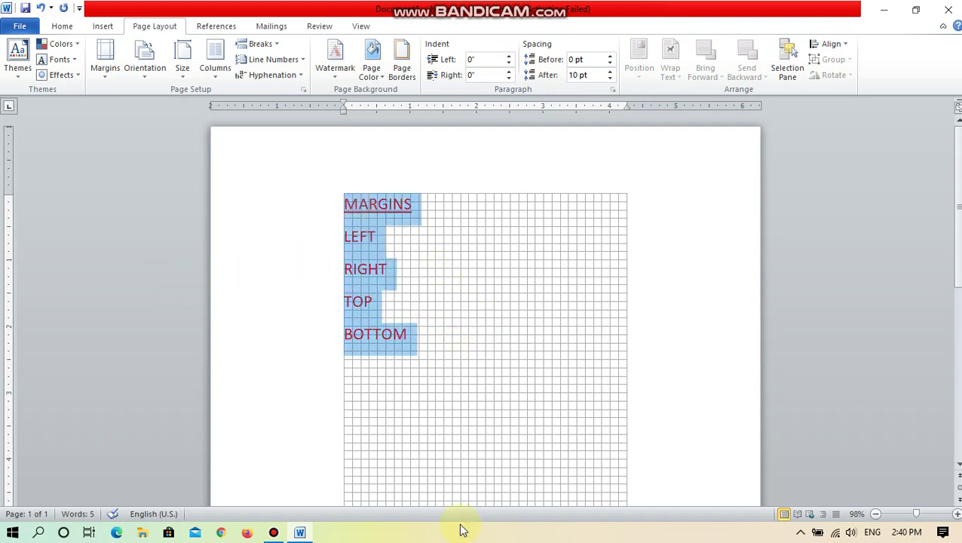
left_click(455, 385)
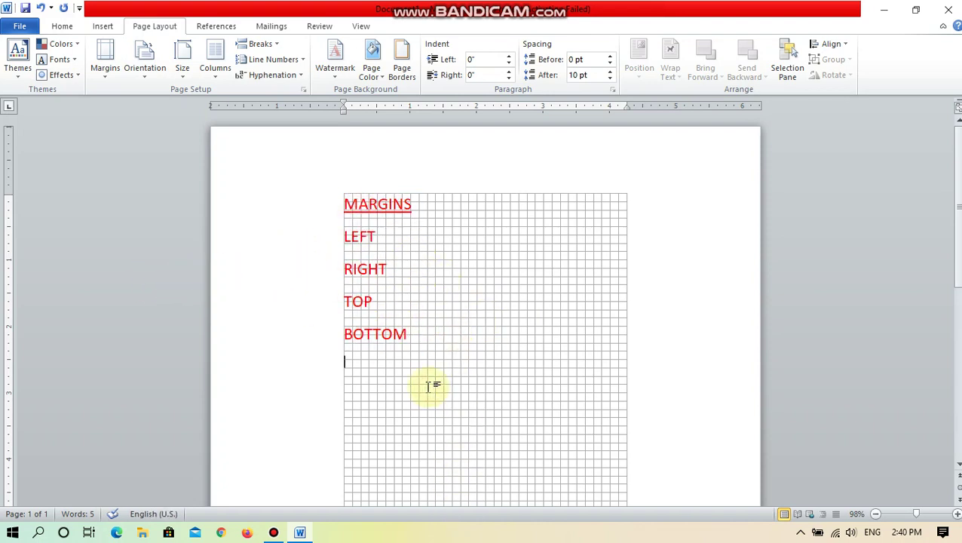
Review the margin presets including Mirrored, and set the page margins back to Normal
left_click(119, 75)
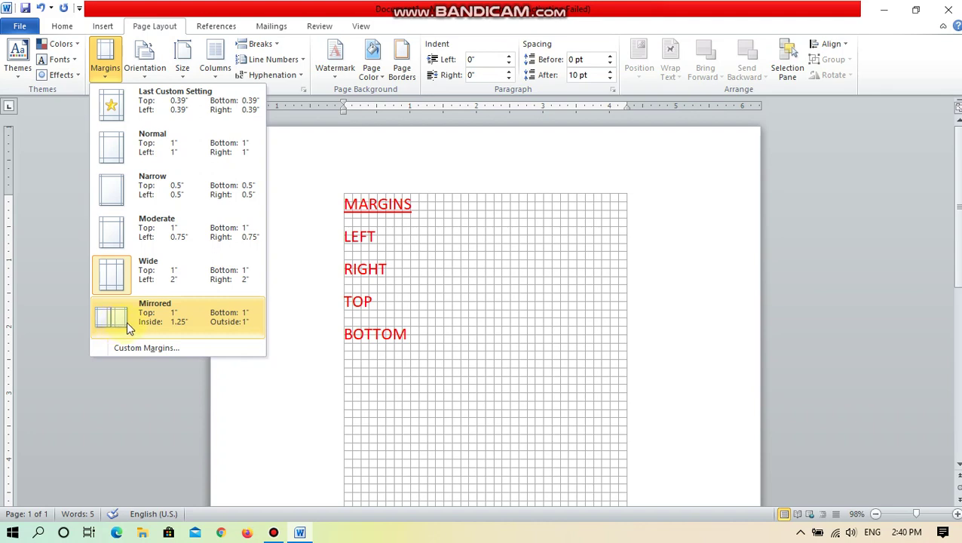
left_click(180, 153)
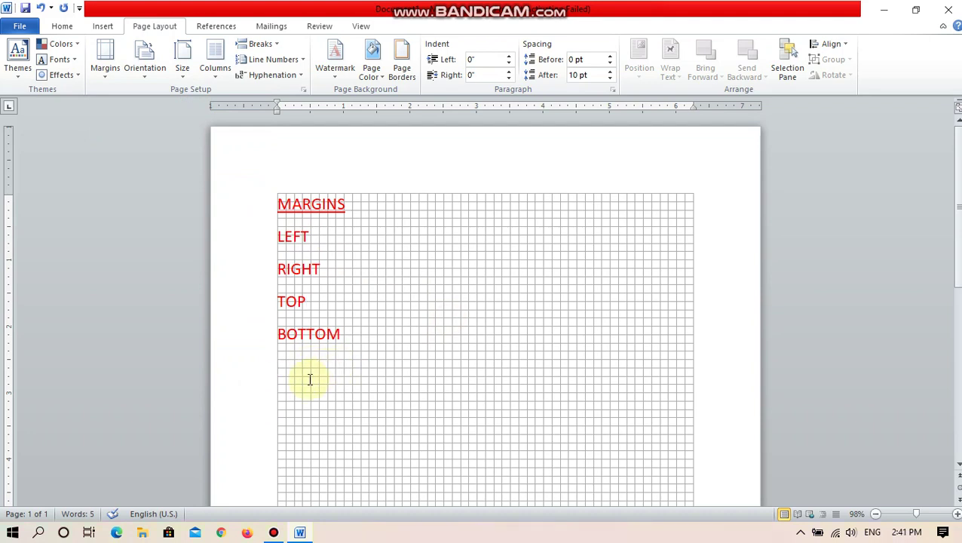
left_click_drag(360, 345, 273, 206)
left_click(309, 239)
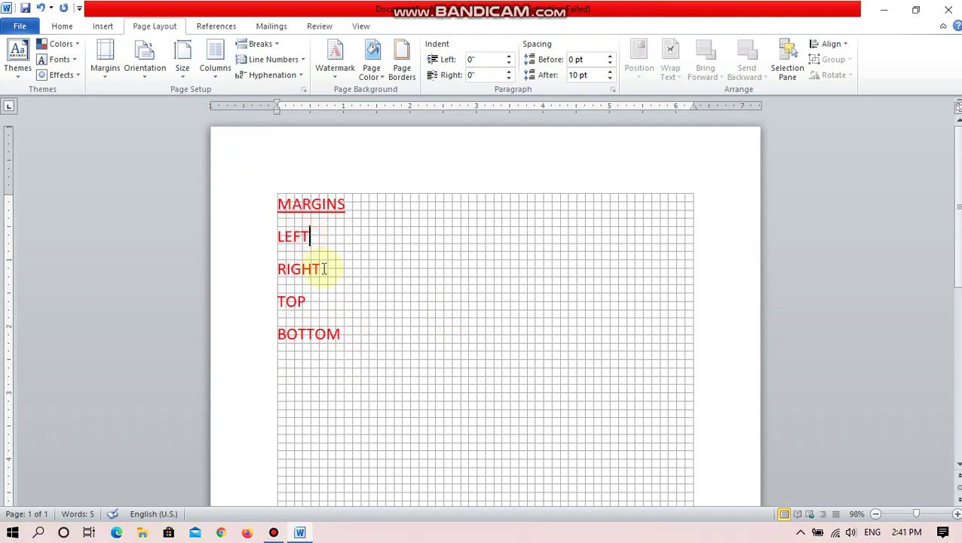
left_click(322, 301)
left_click(393, 353)
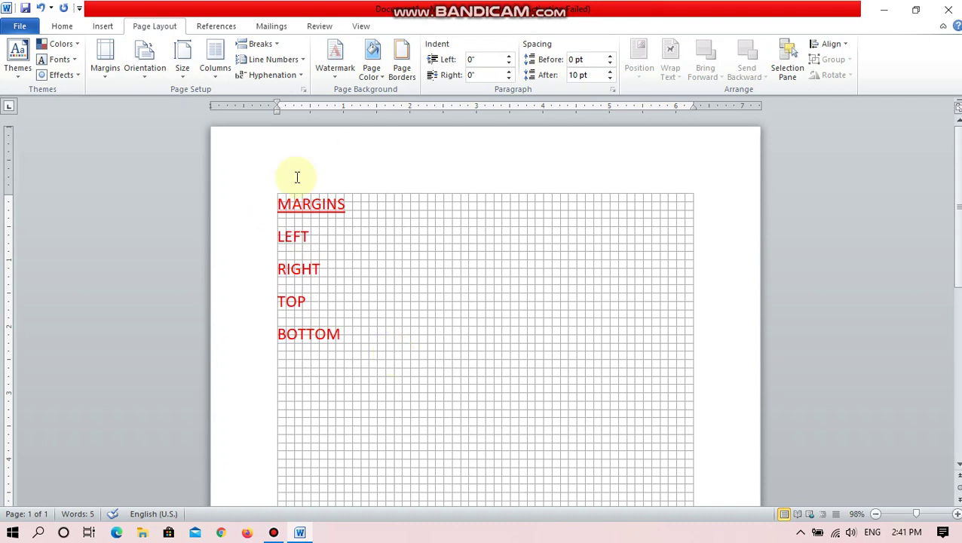
Check the Portrait and Landscape orientation options and open the document's print preview
left_click(138, 74)
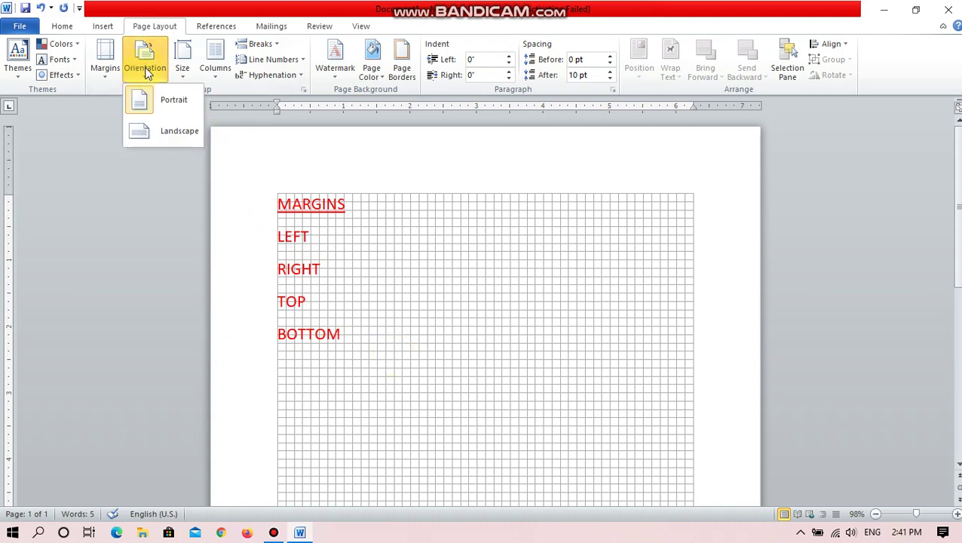
left_click(390, 298)
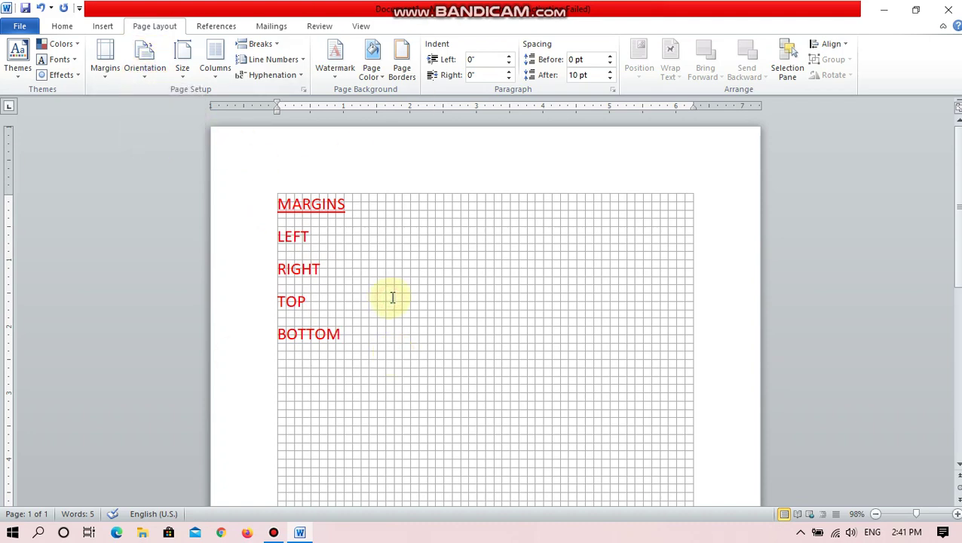
left_click(143, 57)
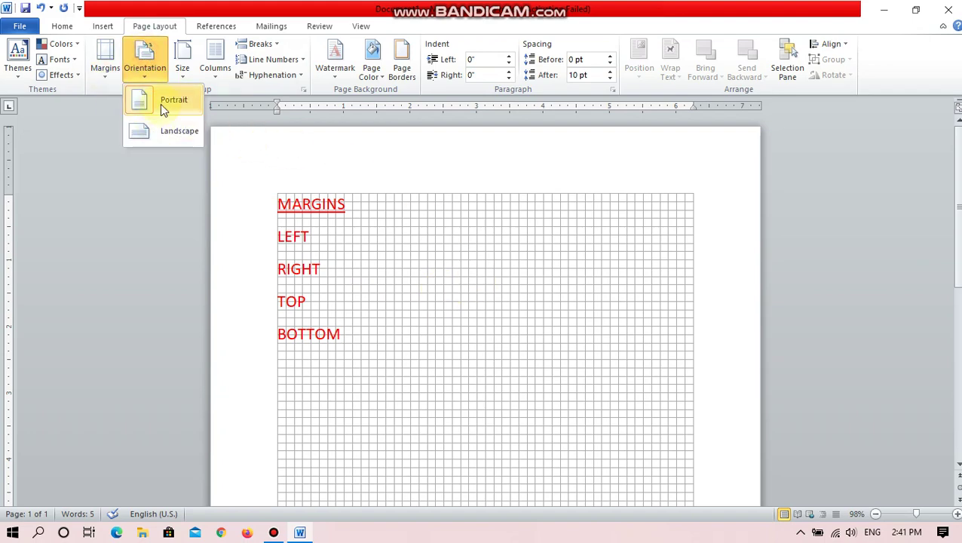
left_click(19, 27)
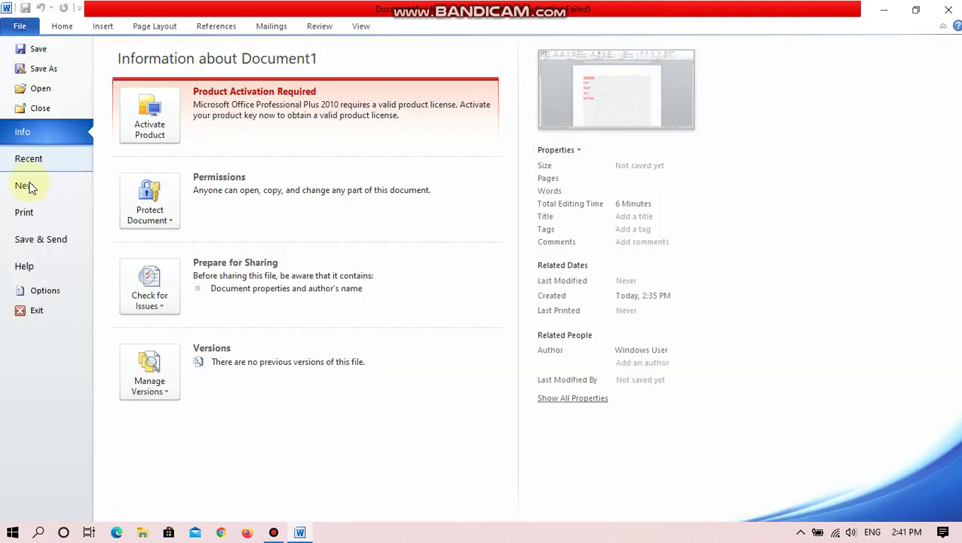
left_click(31, 212)
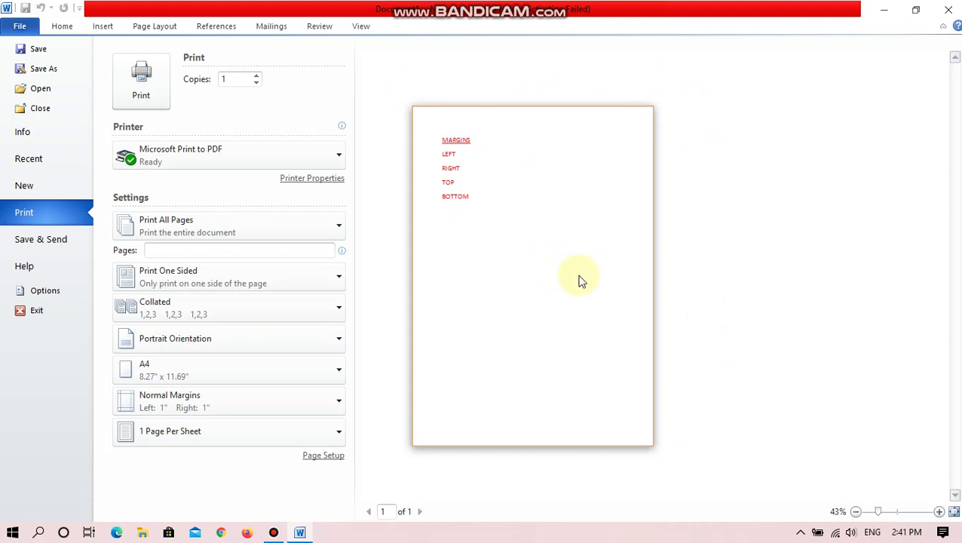
Switch the page orientation to Landscape and back to Portrait twice in the print settings, comparing the preview
left_click(253, 347)
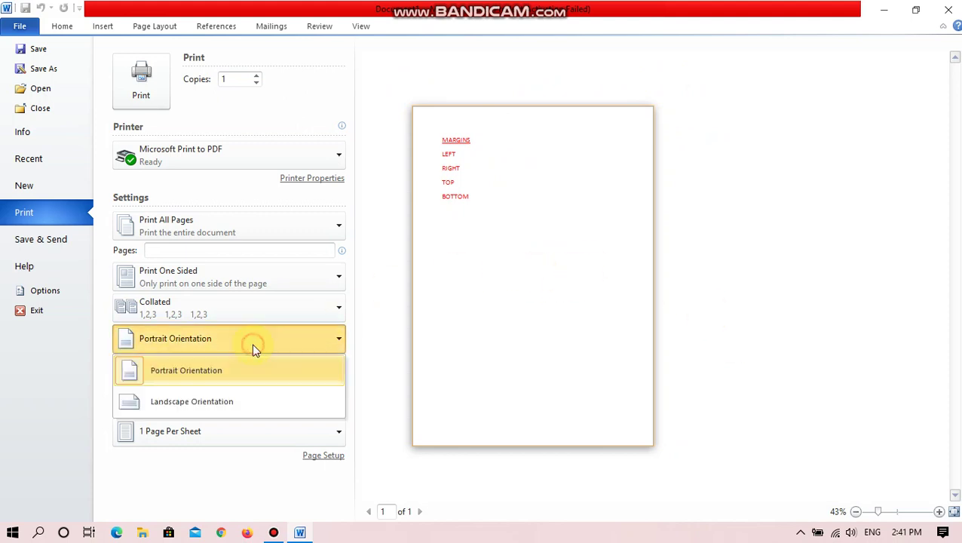
left_click(229, 403)
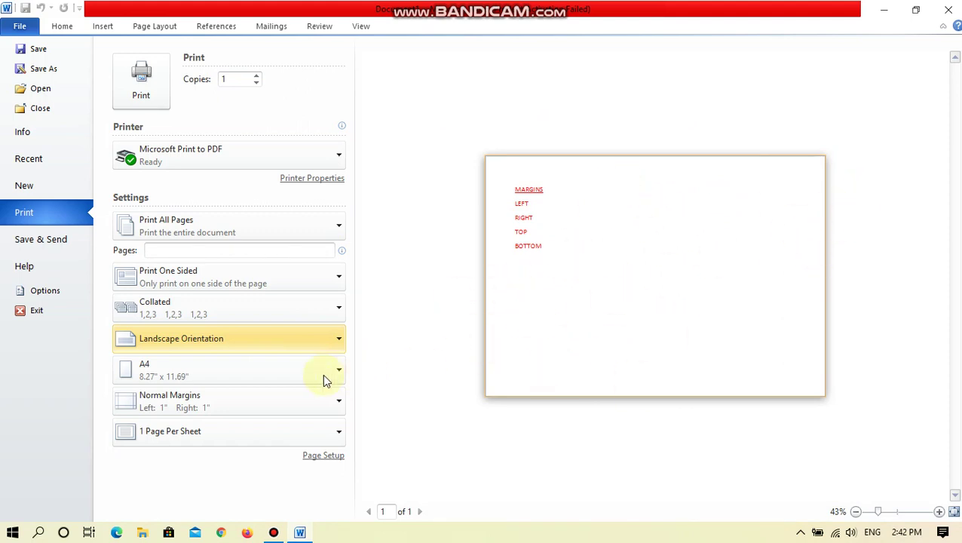
left_click(250, 340)
left_click(228, 380)
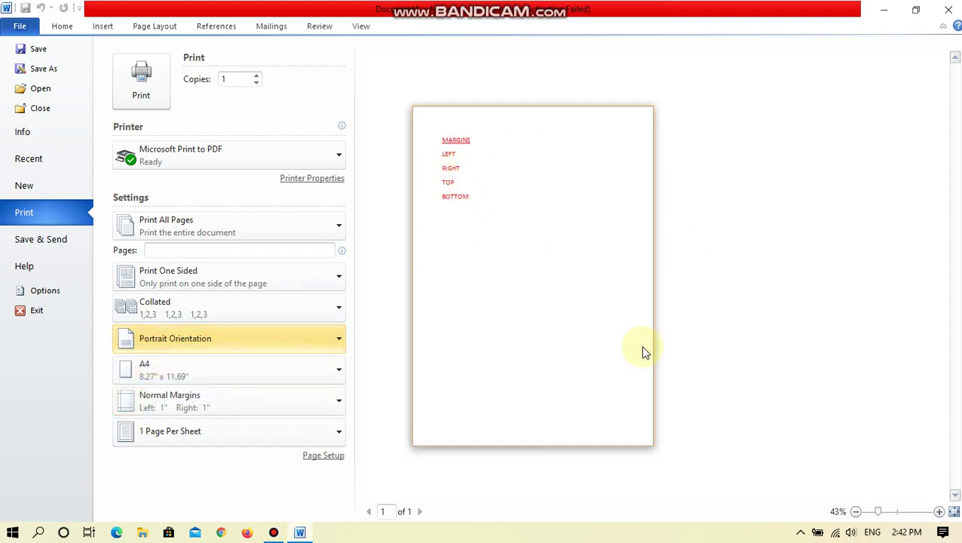
left_click(225, 338)
left_click(209, 400)
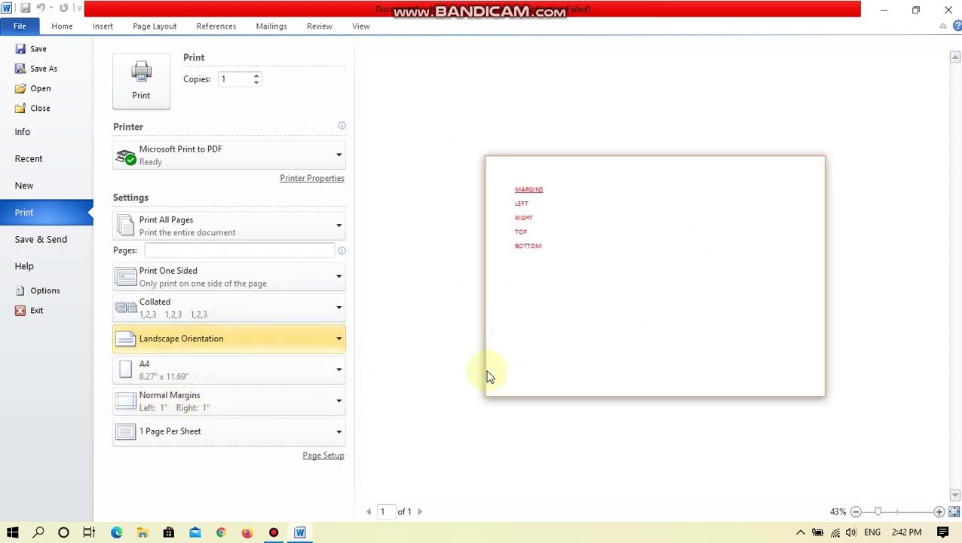
left_click(228, 341)
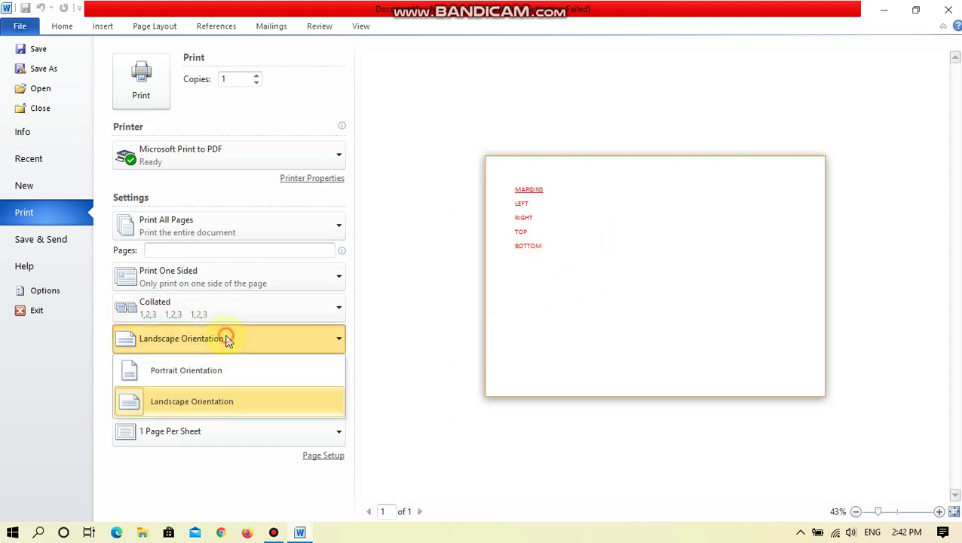
left_click(214, 373)
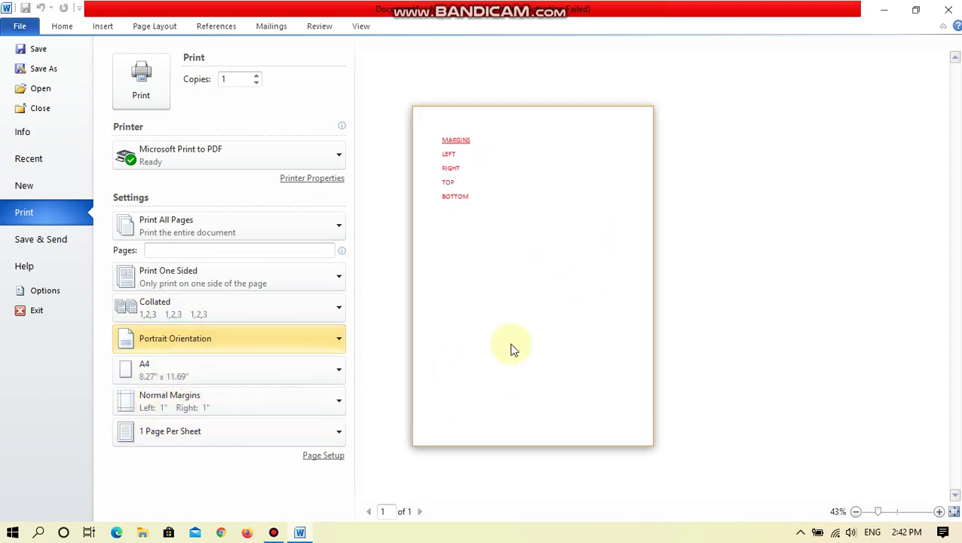
Switch the page orientation between Landscape and Portrait in the print settings, comparing the preview, and leave it on Landscape
left_click(171, 338)
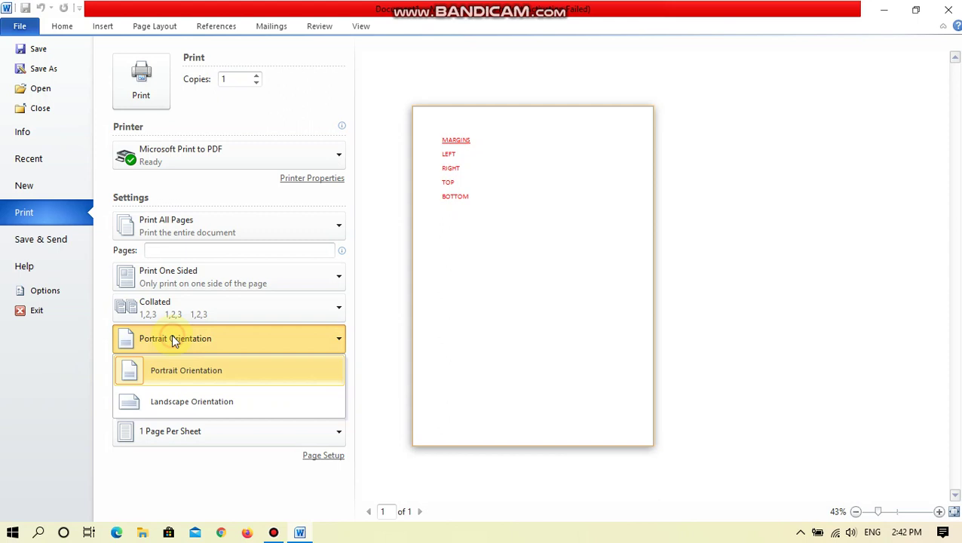
left_click(207, 401)
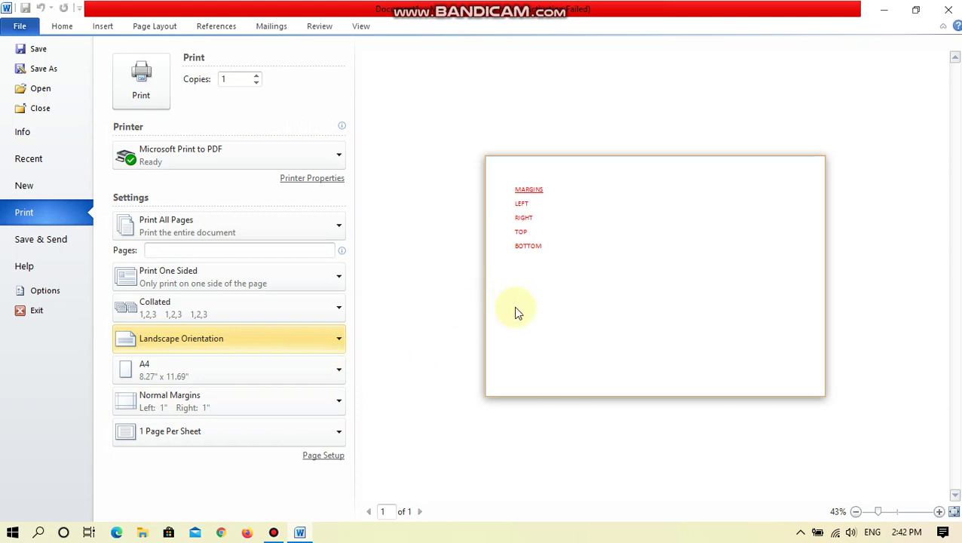
left_click(183, 343)
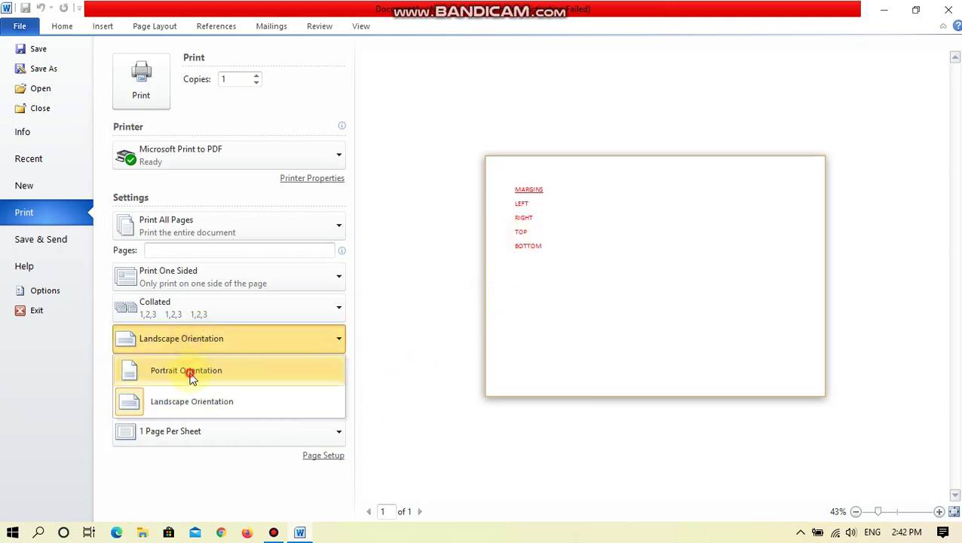
left_click(191, 376)
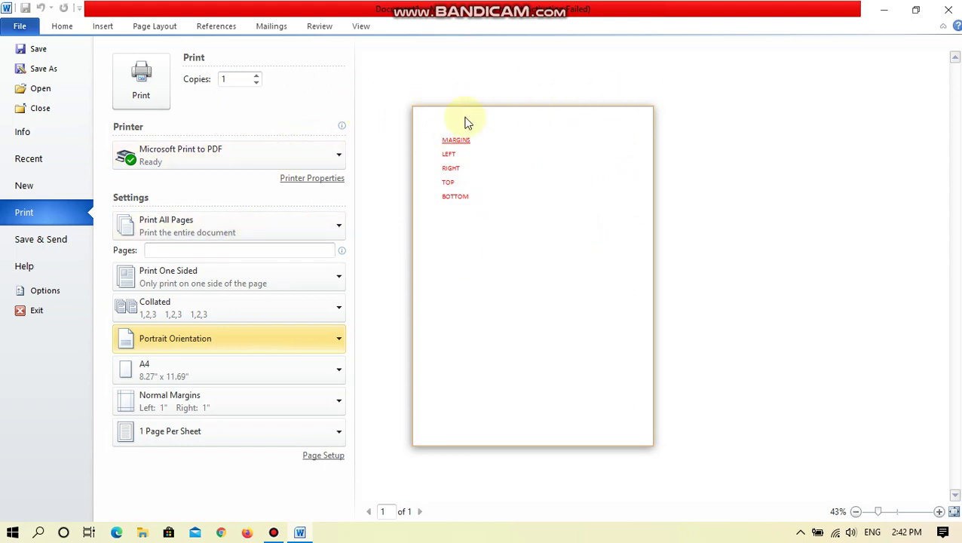
left_click(226, 343)
left_click(219, 394)
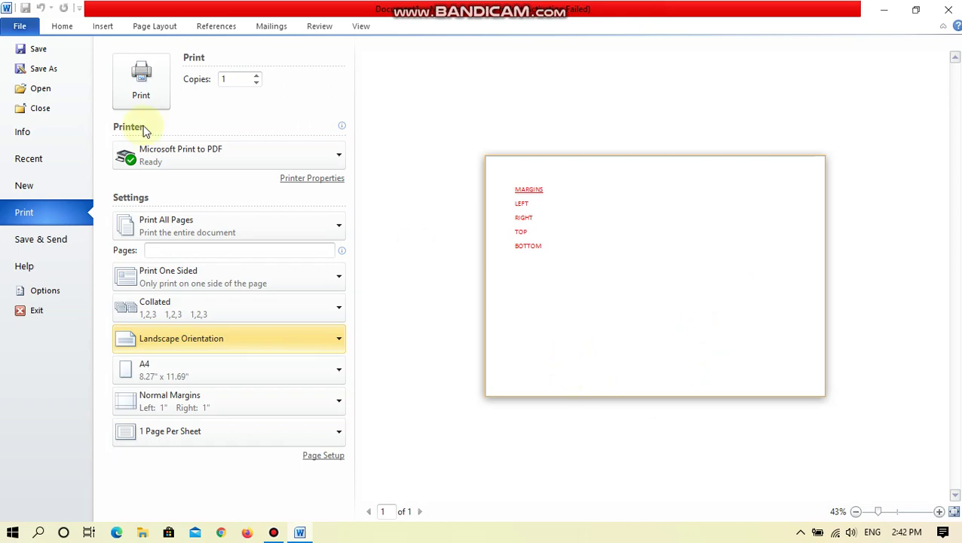
Return from the print preview to the document and examine the gridded landscape page from its upper edge to its lower edge
left_click(62, 26)
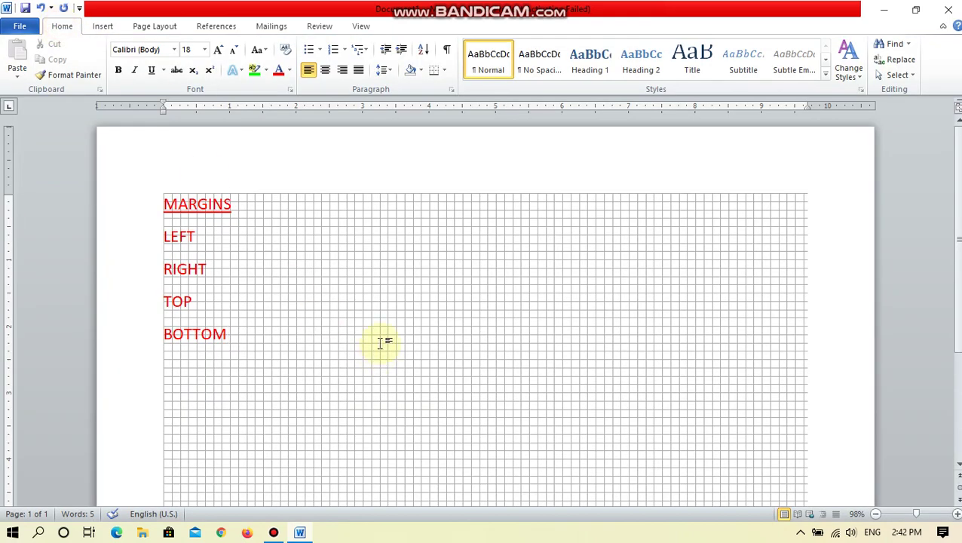
scroll(382, 343, "down", 3)
scroll(385, 345, "down", 2)
scroll(388, 346, "up", 5)
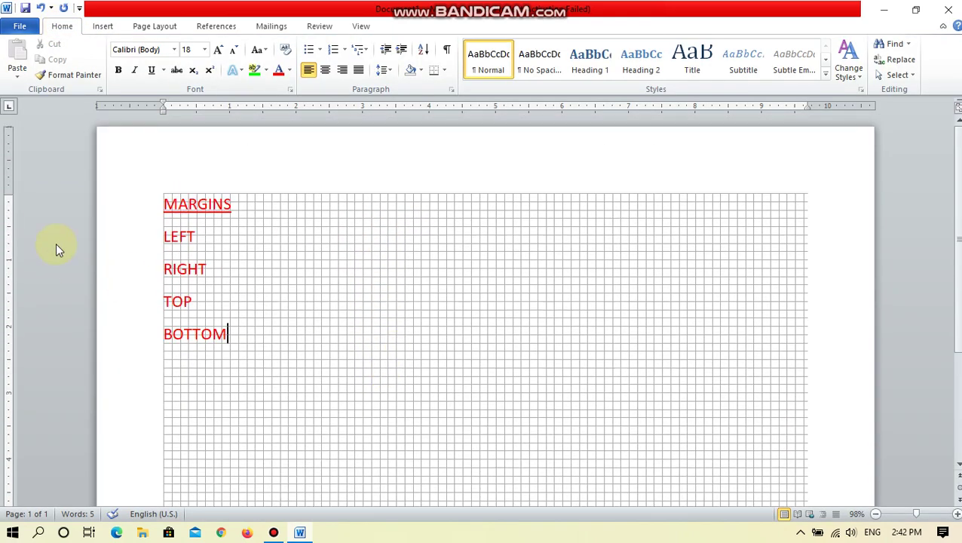
scroll(577, 264, "down", 4)
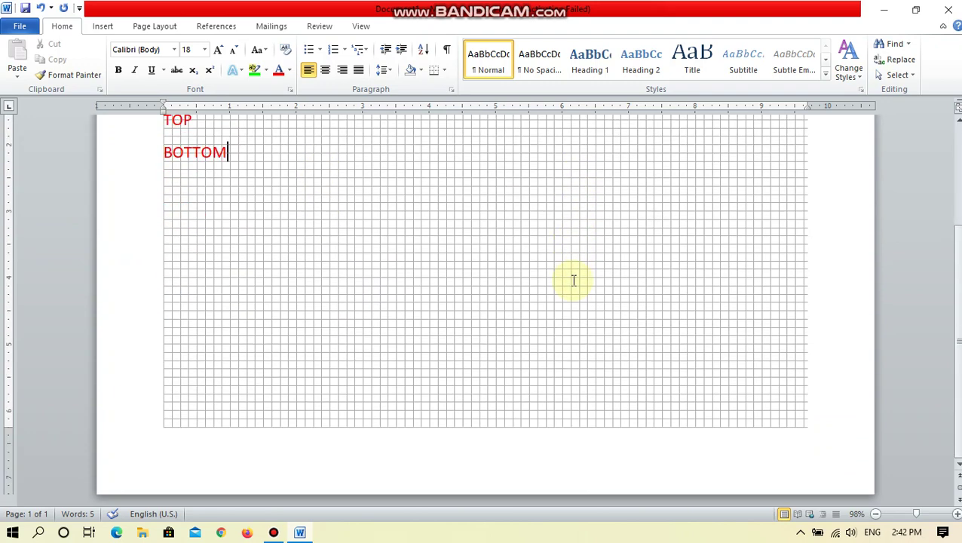
scroll(573, 279, "up", 4)
scroll(576, 279, "down", 3)
scroll(580, 294, "up", 3)
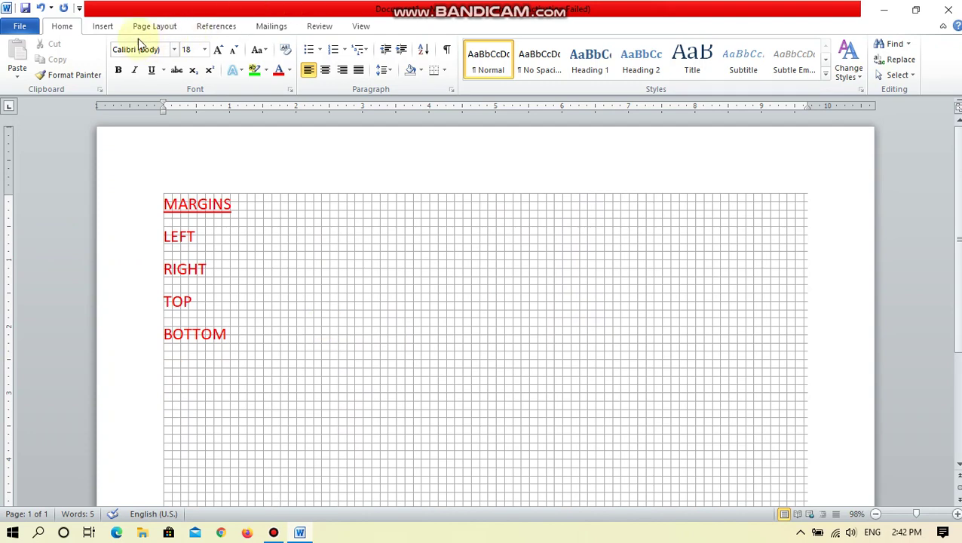
Check the page orientation options and add the lines ORIENTATION, POTRAIT and LANDSCAPE below BOTTOM
left_click(153, 26)
left_click(138, 74)
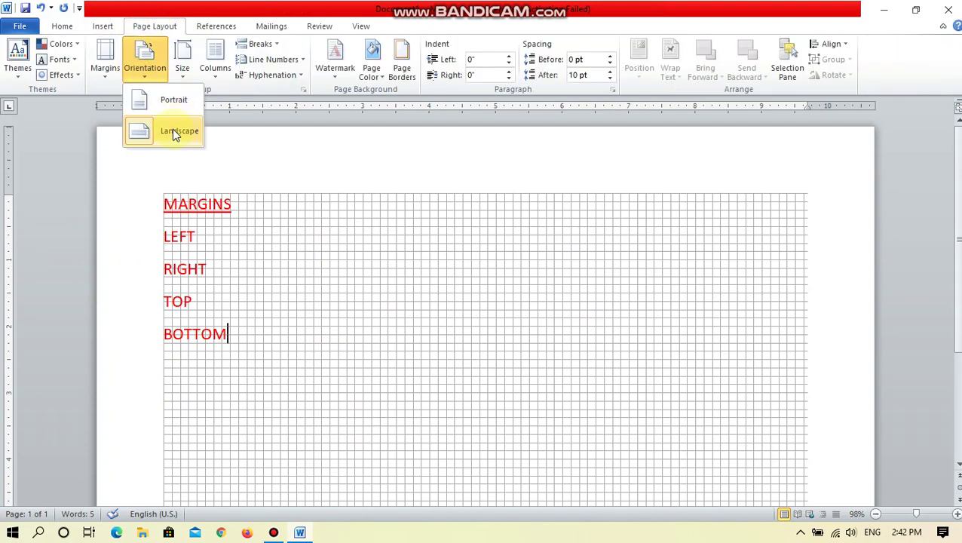
left_click(287, 437)
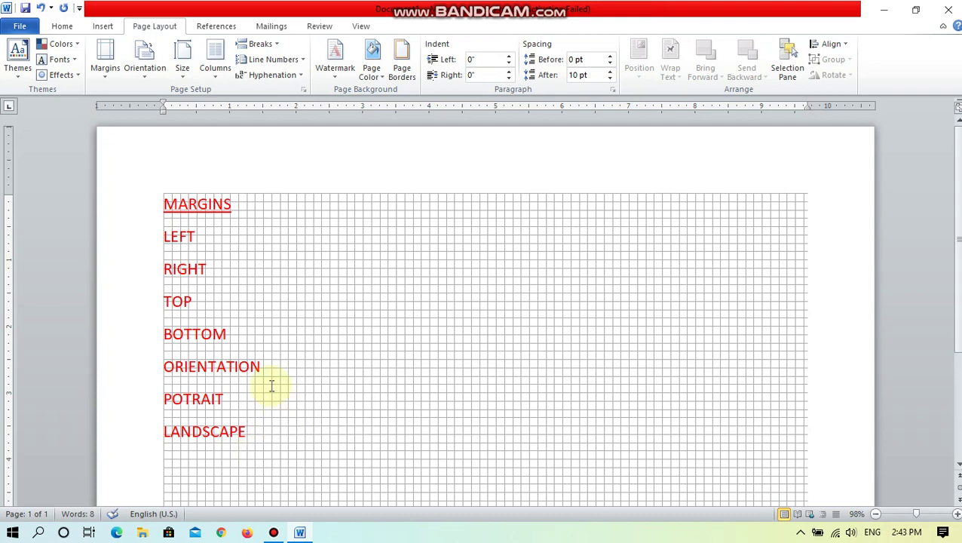
Change the font color of the ORIENTATION, POTRAIT and LANDSCAPE lines to green
left_click_drag(256, 441, 162, 366)
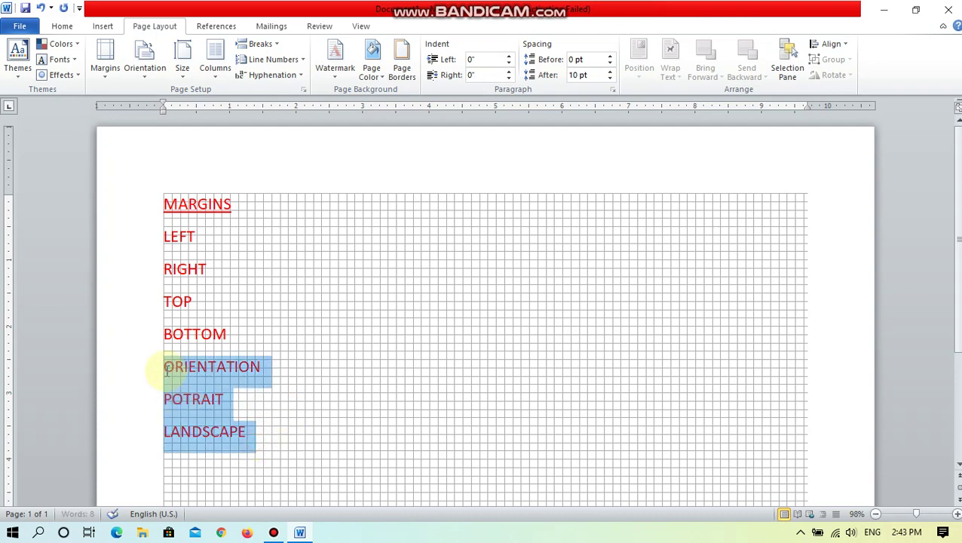
left_click(67, 29)
left_click(291, 70)
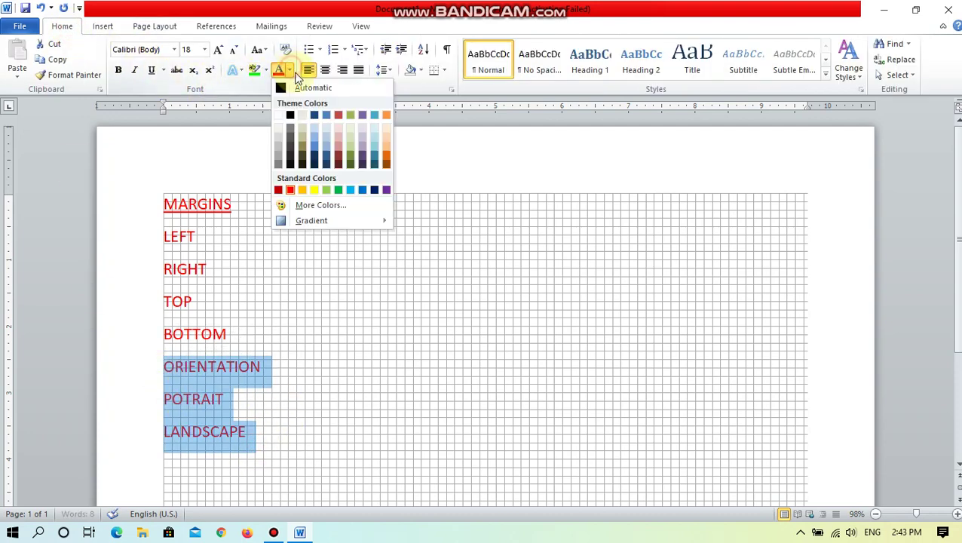
left_click(333, 198)
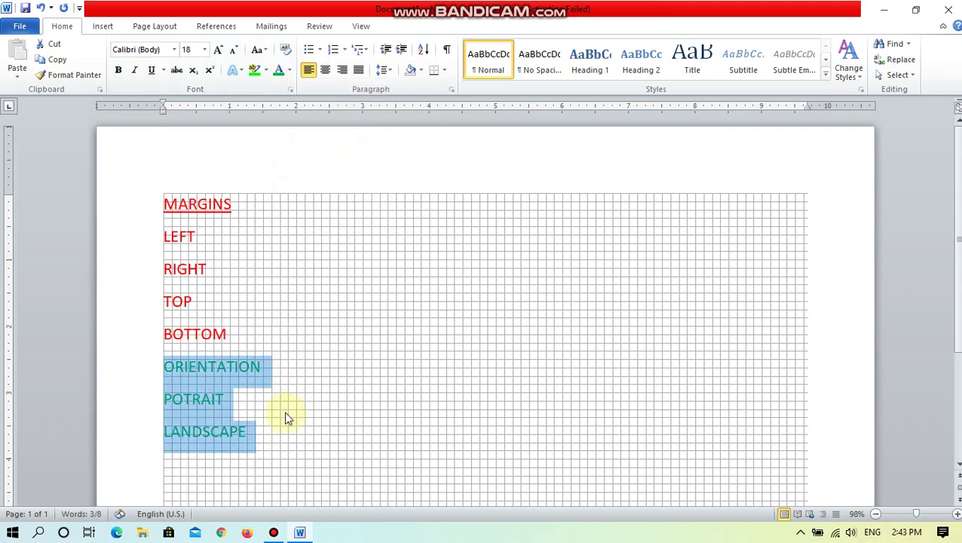
left_click(287, 411)
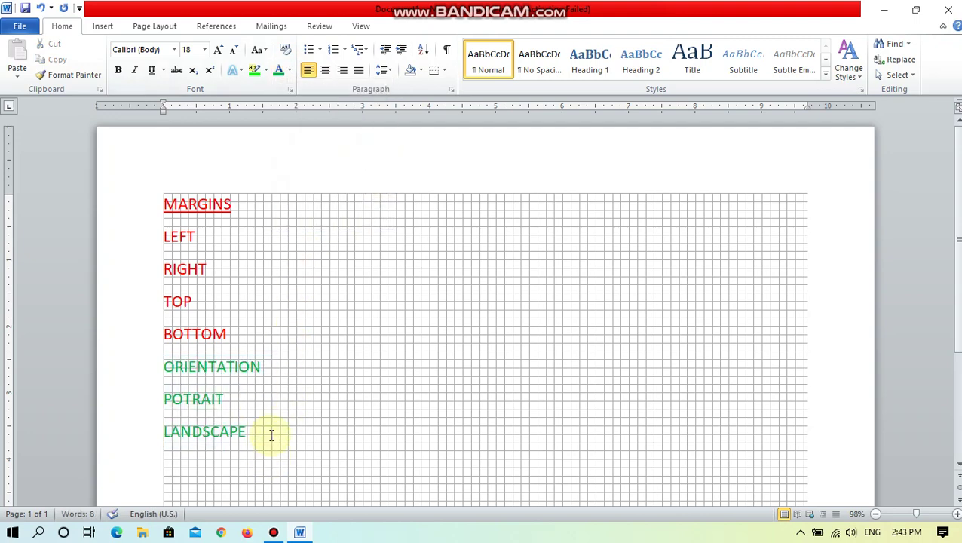
Hide the gridlines on the page
left_click_drag(271, 435, 182, 365)
left_click(360, 26)
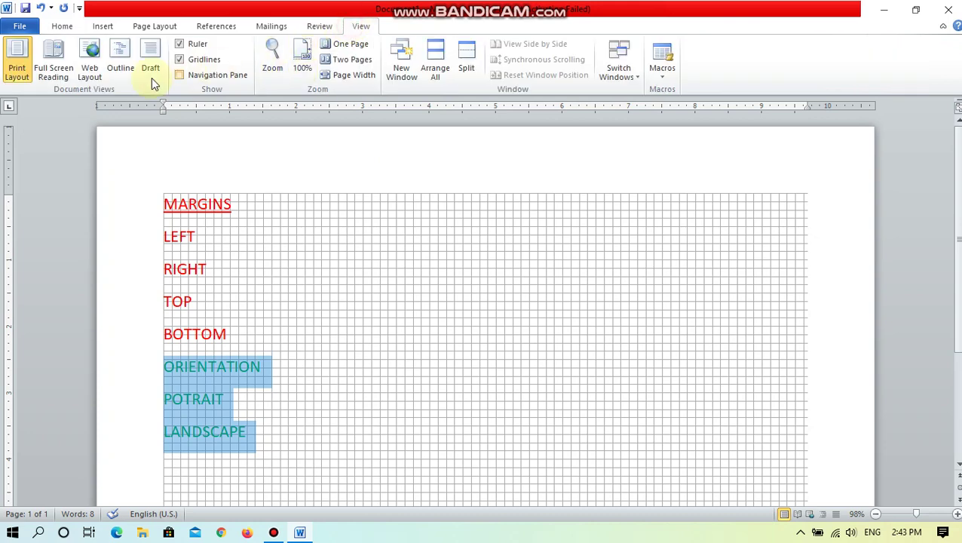
left_click(195, 60)
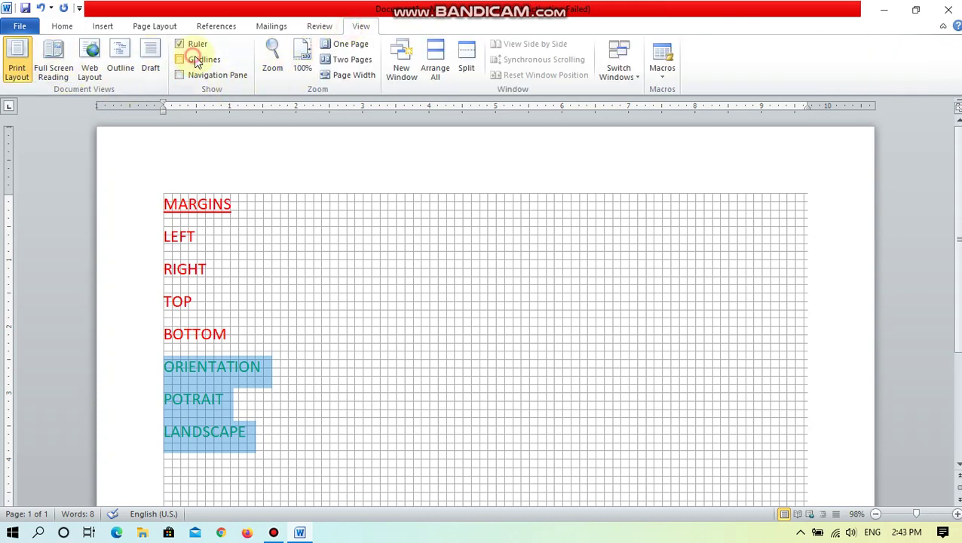
left_click(299, 444)
Underline the ORIENTATION heading and place the insertion point on the blank line below LANDSCAPE
left_click_drag(298, 443, 165, 367)
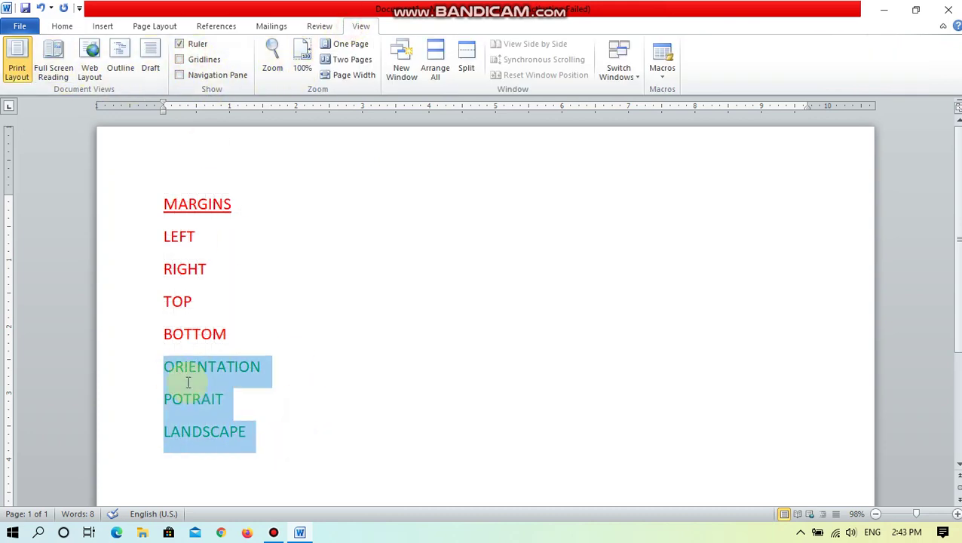
left_click(241, 436)
left_click_drag(322, 372, 164, 367)
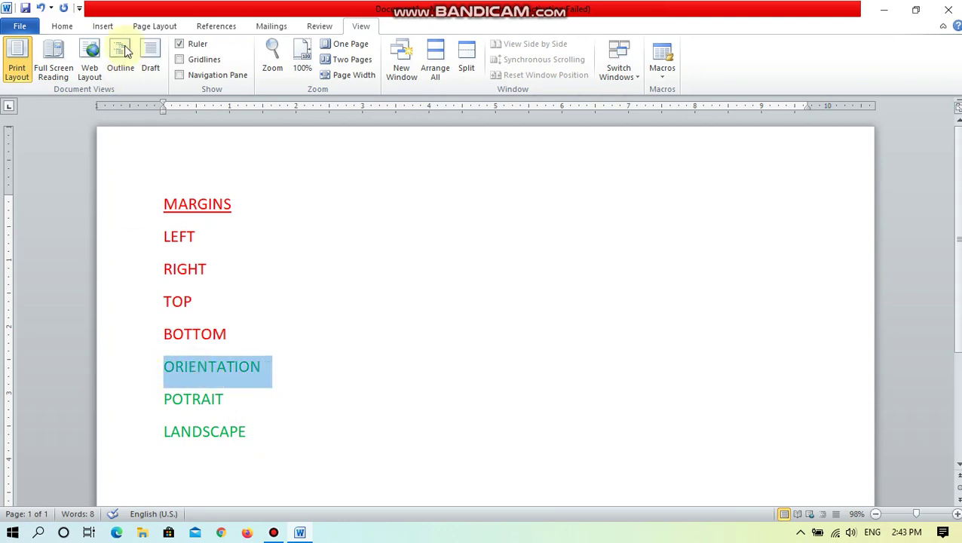
left_click(60, 27)
left_click(151, 70)
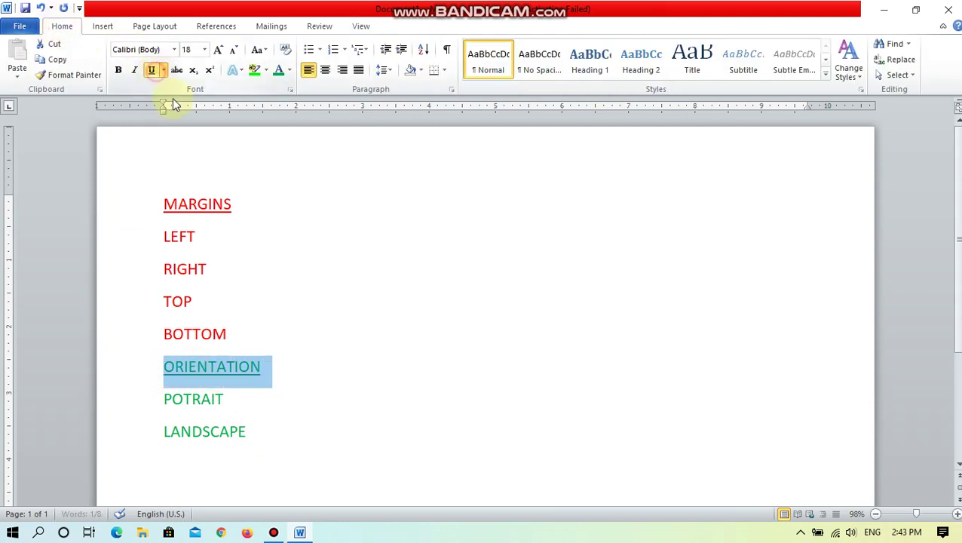
left_click(317, 444)
left_click(217, 490)
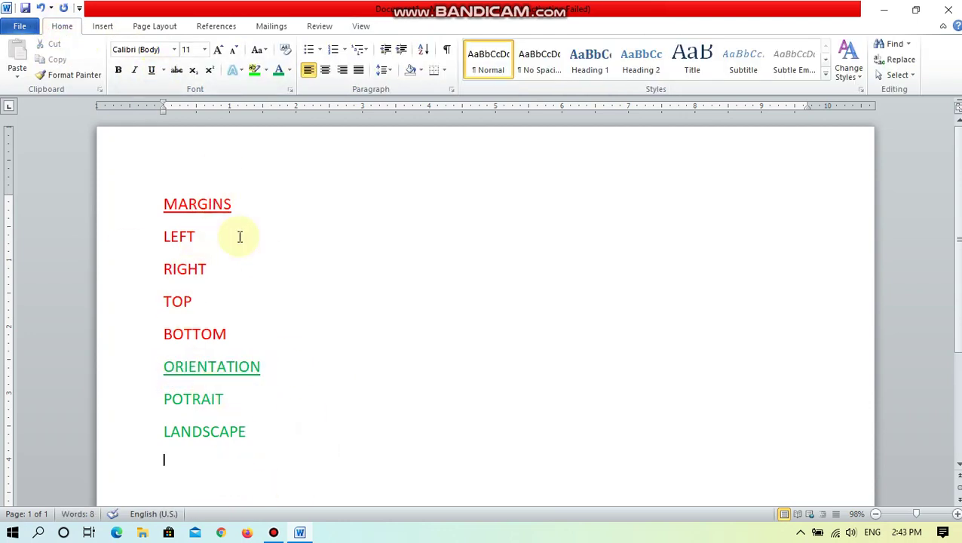
Set the page color to the standard Dark Blue and look over the colored page
left_click(172, 29)
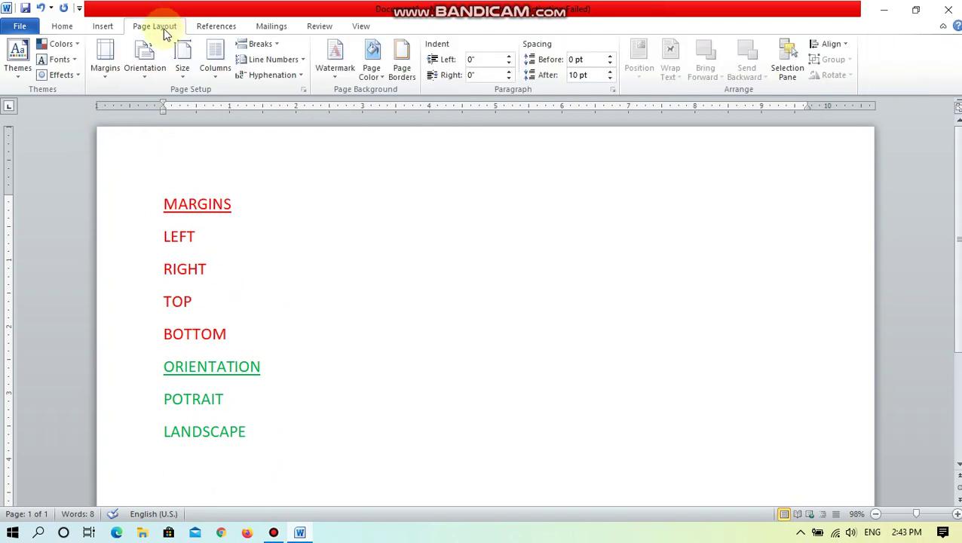
left_click(385, 77)
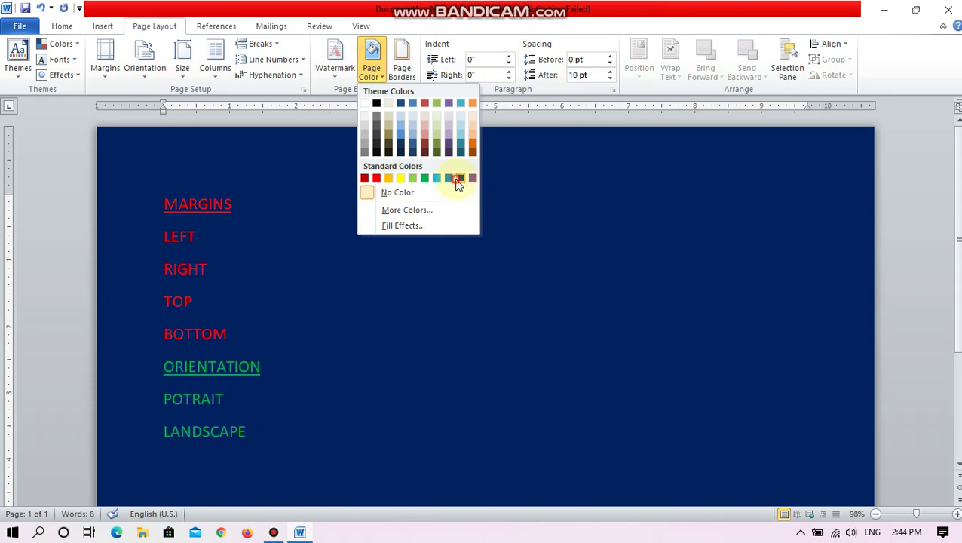
left_click(458, 178)
scroll(181, 432, "down", 3)
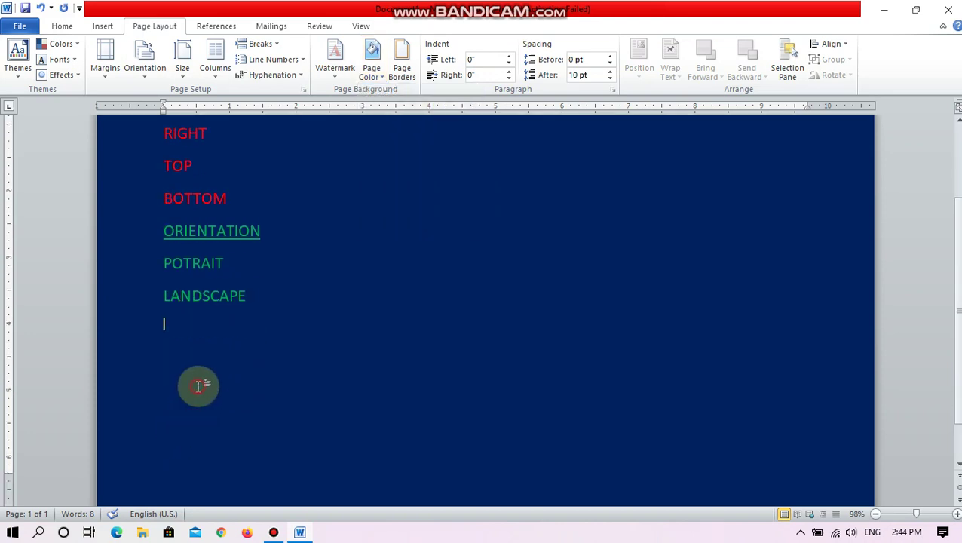
scroll(197, 386, "up", 3)
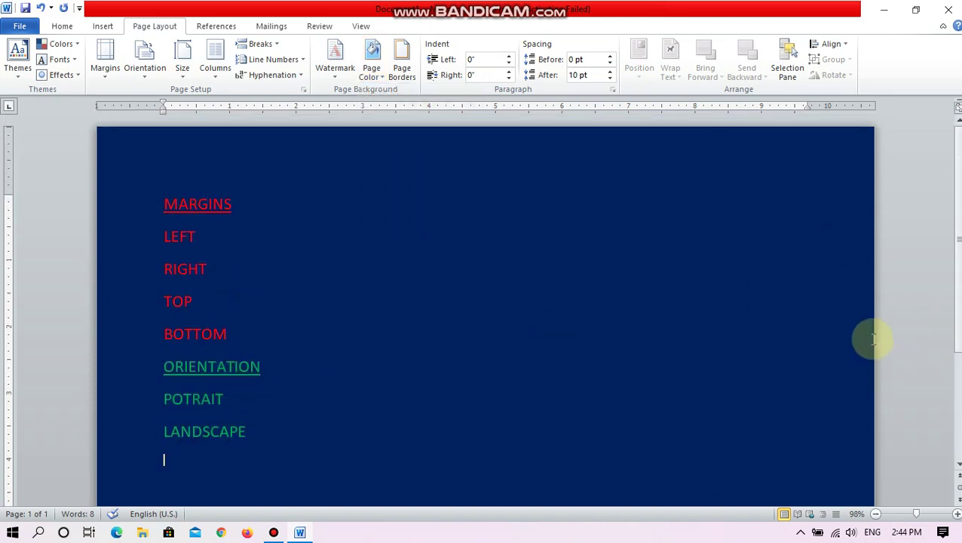
scroll(872, 339, "down", 1)
scroll(712, 371, "up", 1)
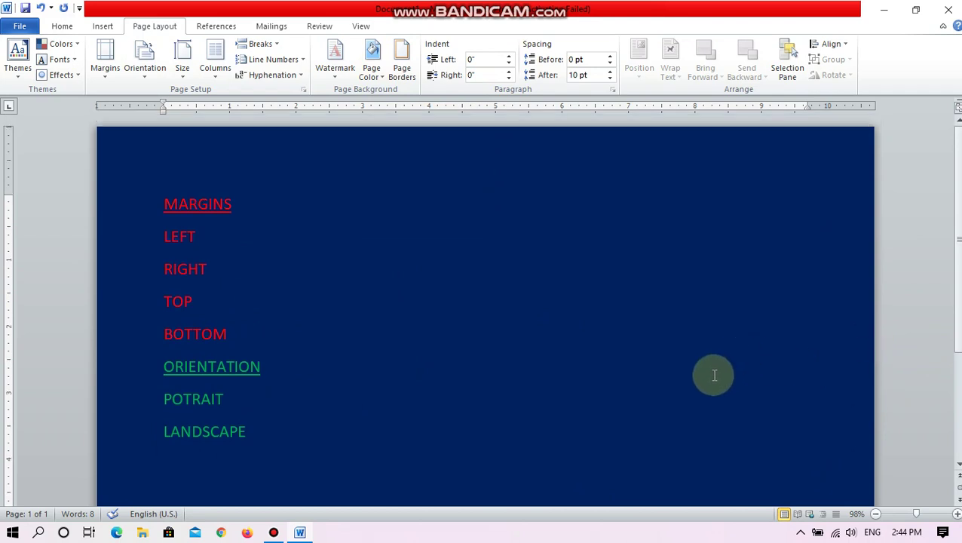
left_click(372, 76)
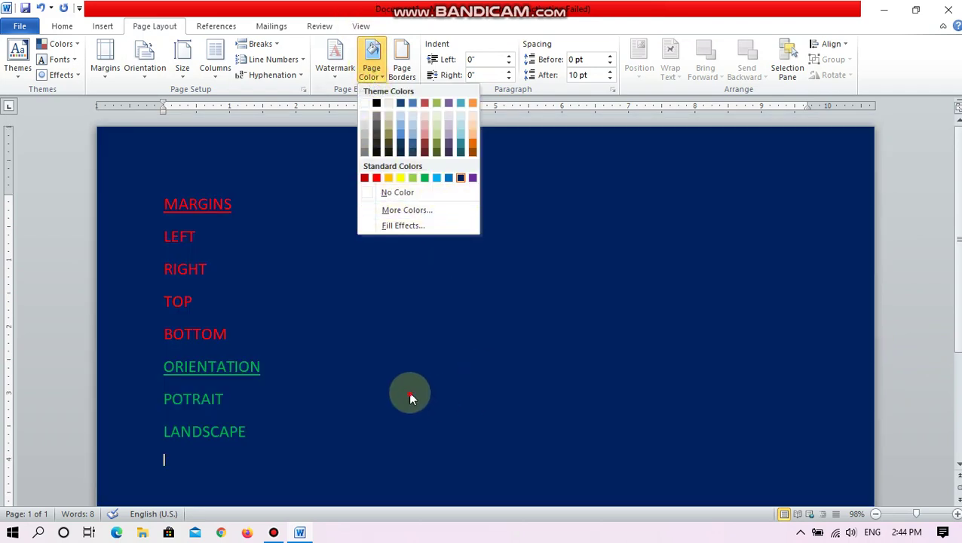
left_click(407, 390)
scroll(409, 375, "down", 4)
scroll(355, 367, "up", 4)
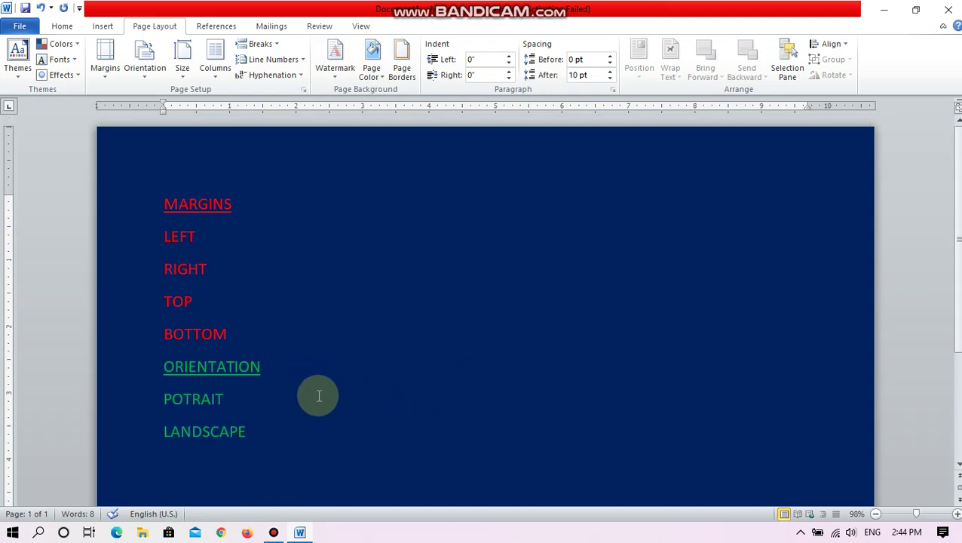
Add the line PAGE COLOR below LANDSCAPE and start a new line after it
scroll(318, 396, "down", 4)
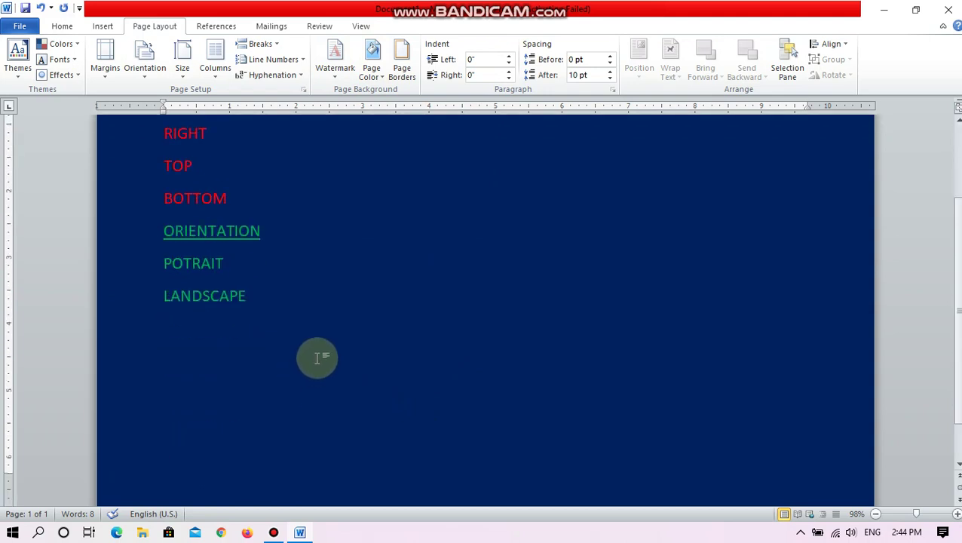
left_click(317, 358)
type("PA")
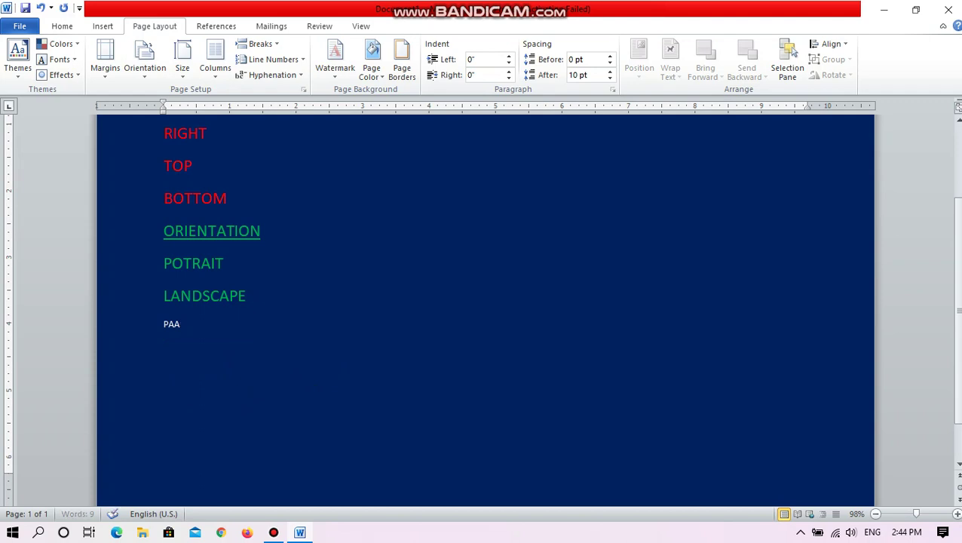
type("GE COLOR")
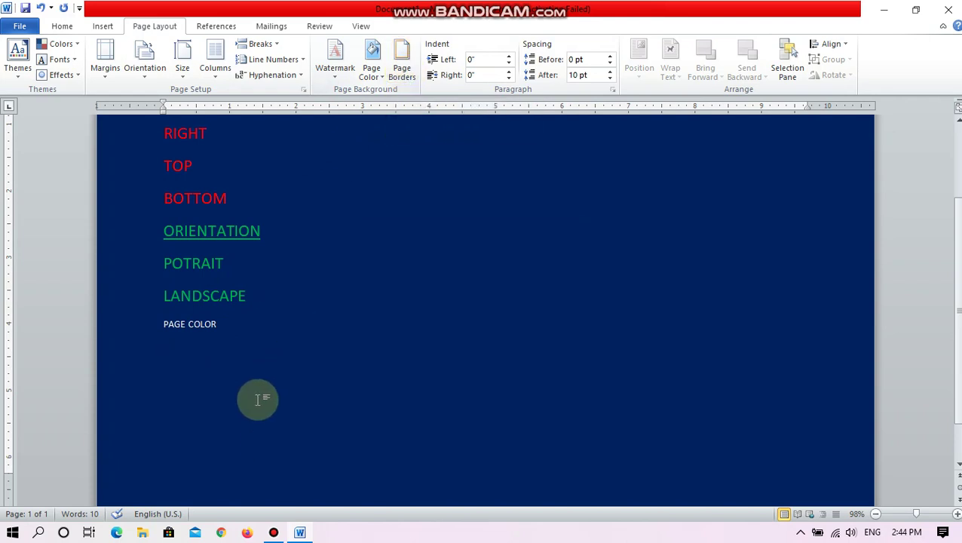
scroll(258, 399, "up", 3)
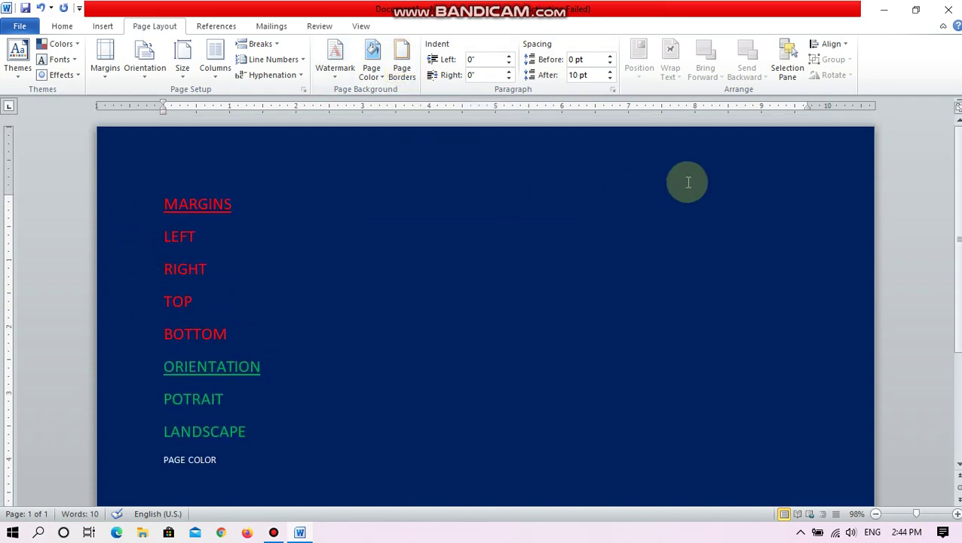
scroll(514, 360, "down", 1)
scroll(520, 349, "up", 1)
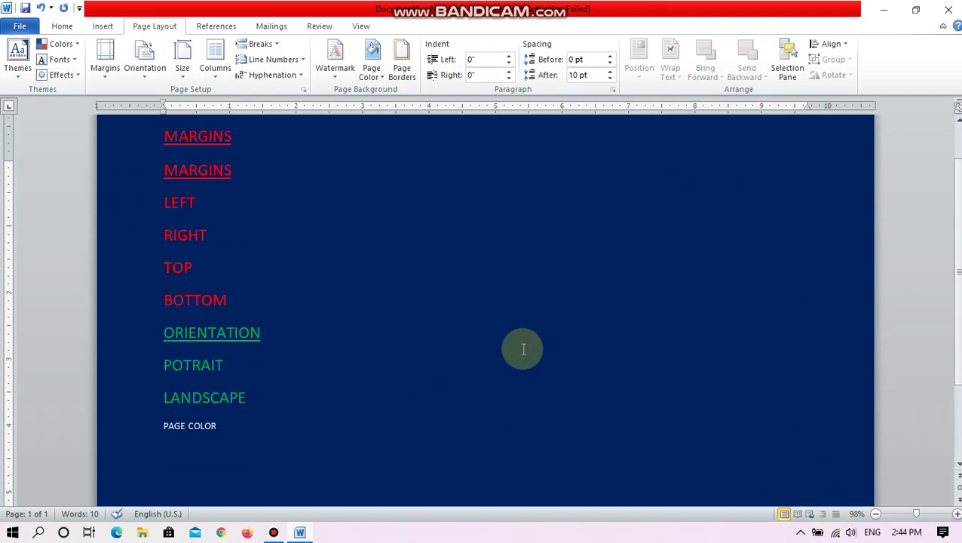
scroll(514, 377, "down", 1)
scroll(490, 373, "up", 1)
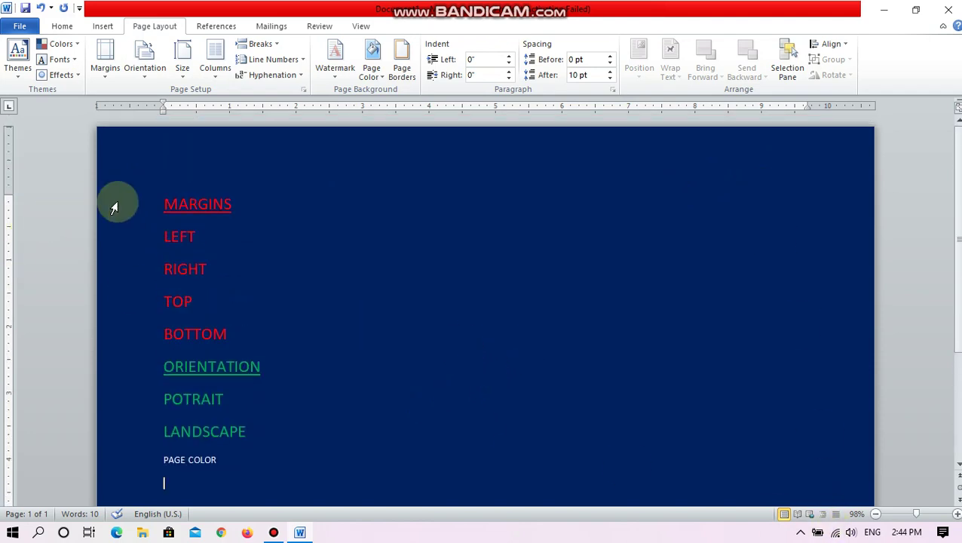
scroll(792, 413, "down", 5)
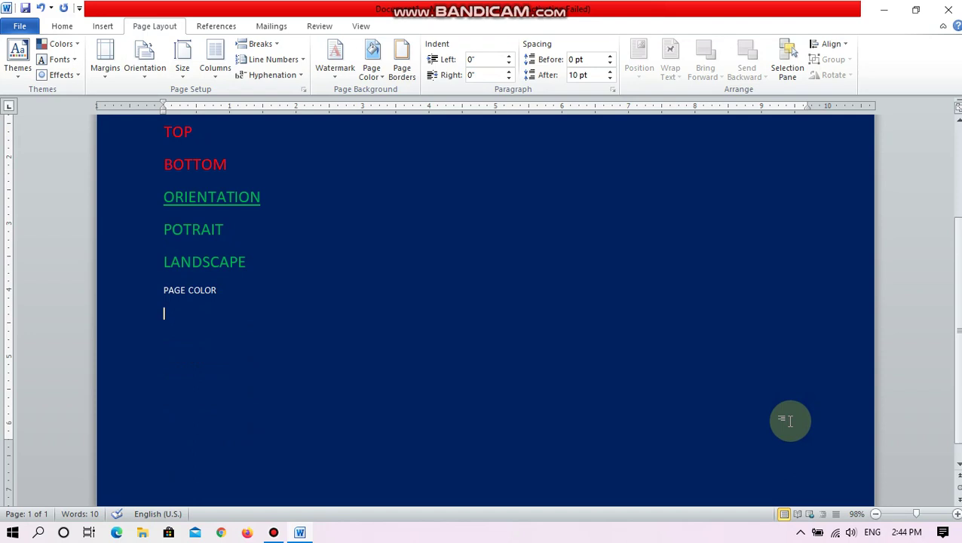
Start a page border for the whole document using the Box setting
scroll(790, 420, "up", 5)
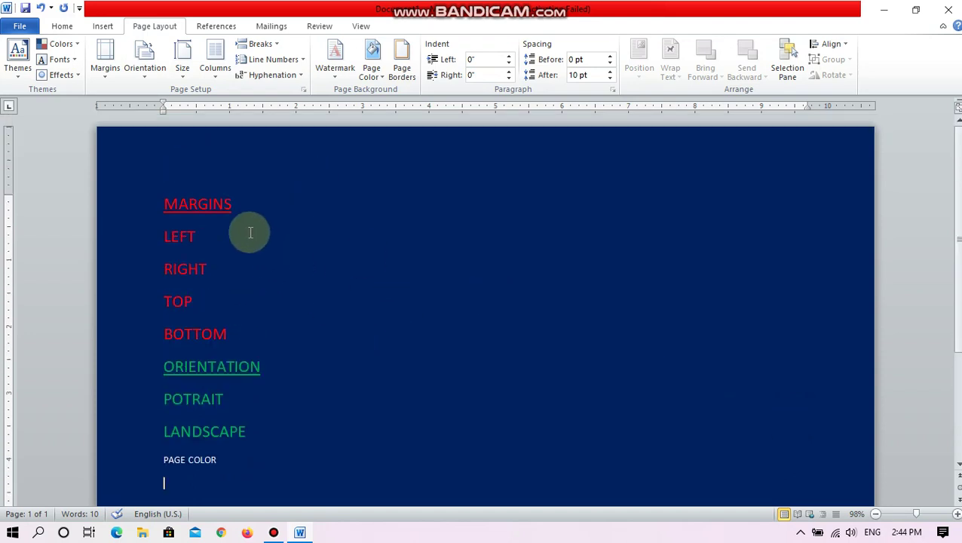
left_click(401, 68)
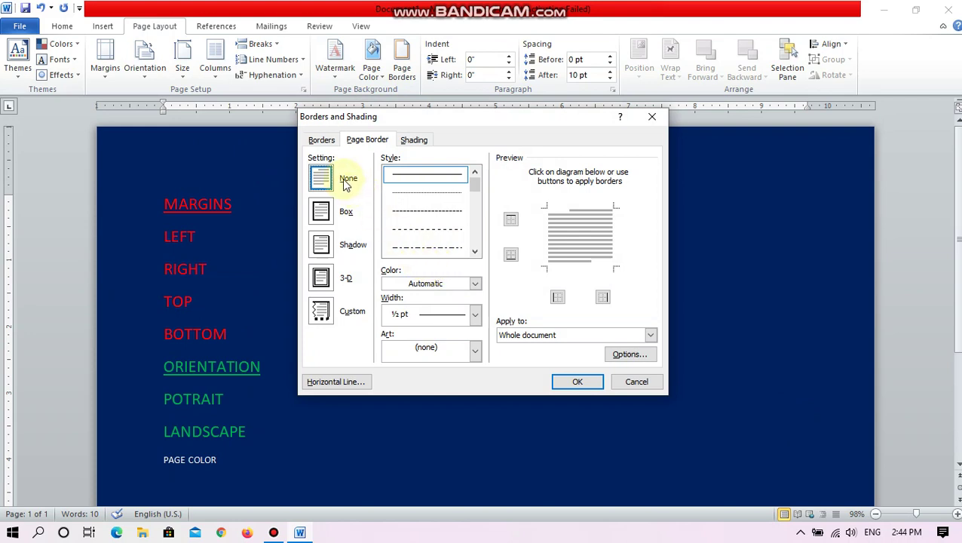
left_click(327, 213)
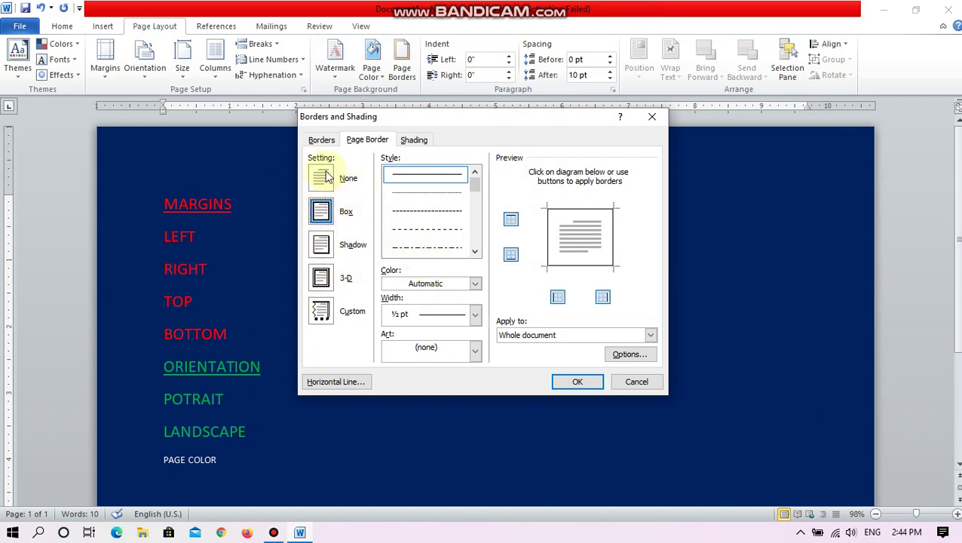
left_click(320, 179)
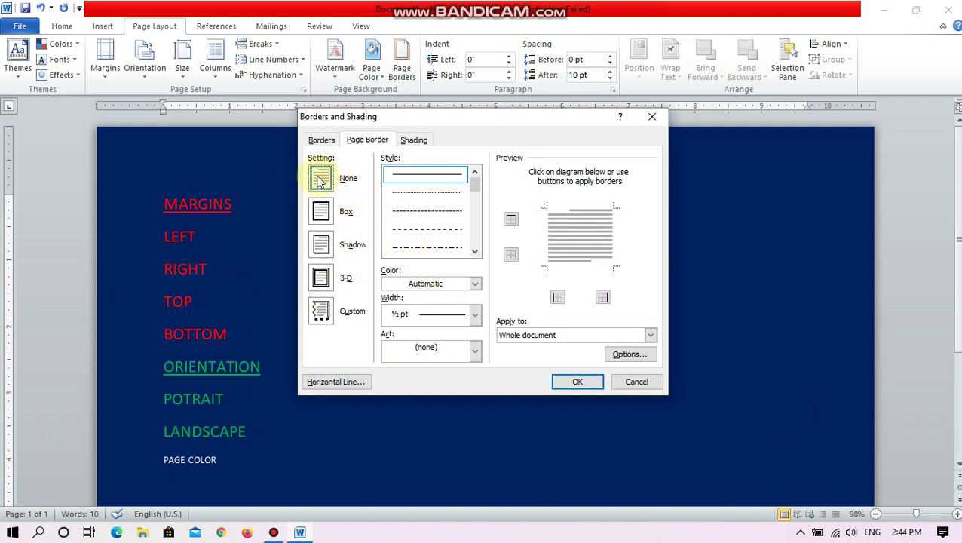
left_click(321, 213)
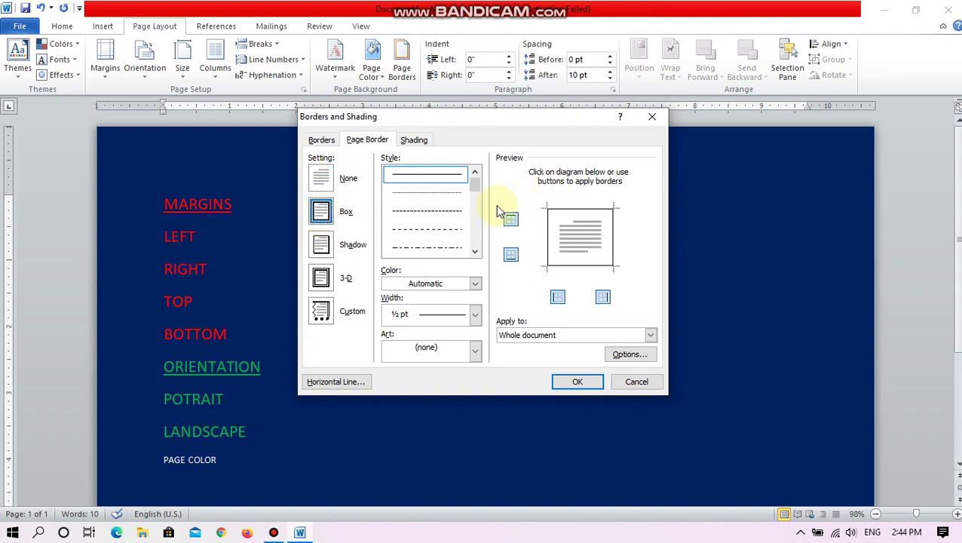
Try dotted, dashed, thick double and triple, wavy and diagonally striped line styles for the box border
left_click(429, 193)
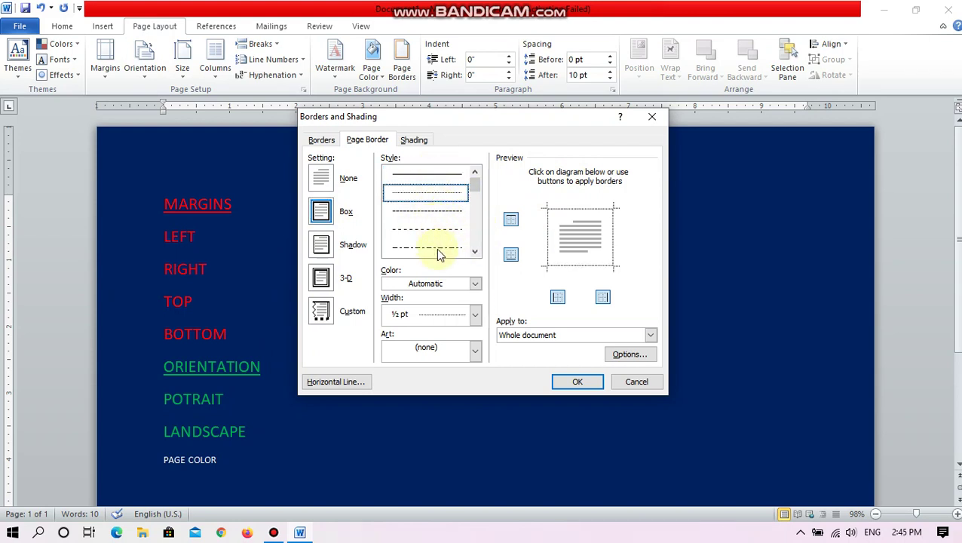
left_click(438, 211)
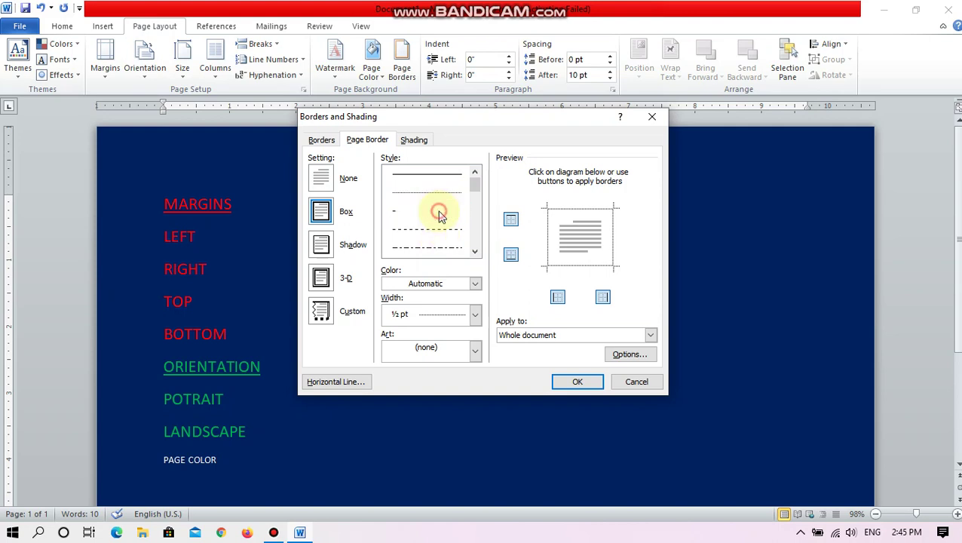
left_click(440, 228)
left_click(475, 252)
left_click(475, 253)
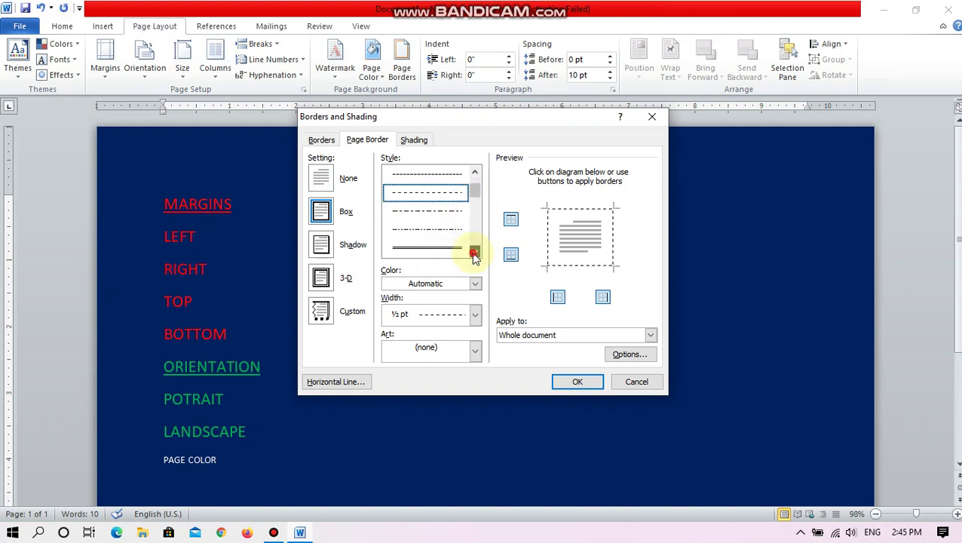
left_click(475, 252)
left_click(475, 253)
left_click(475, 252)
left_click(441, 227)
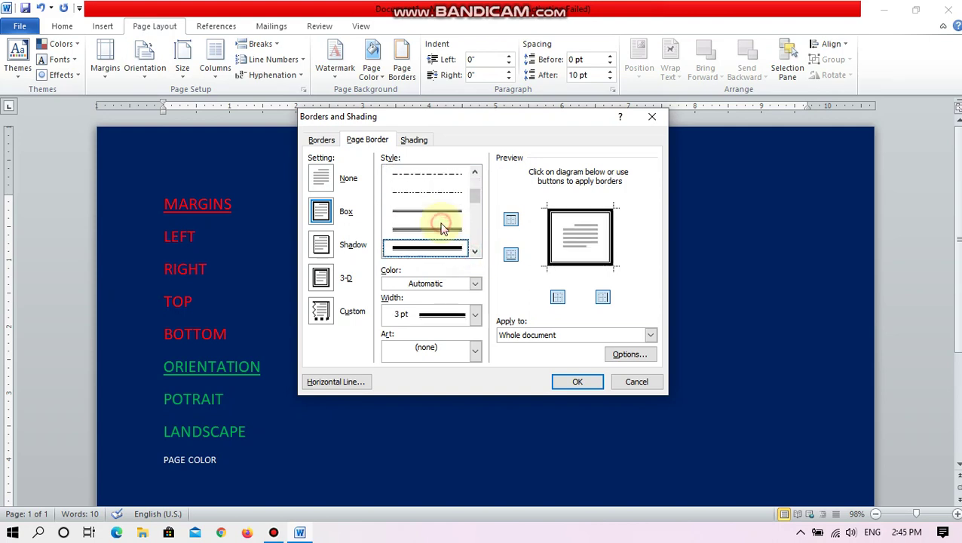
left_click(475, 252)
left_click(475, 252)
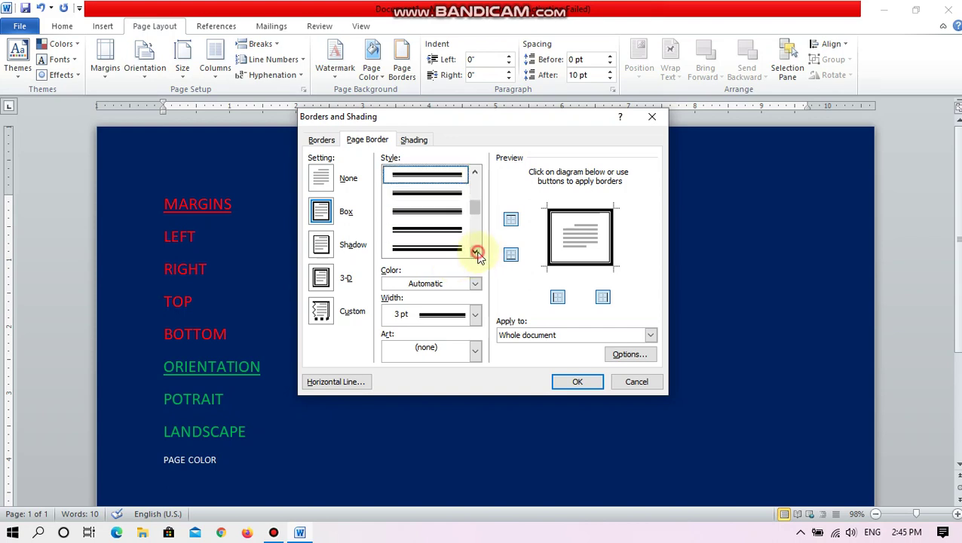
left_click(475, 251)
left_click(450, 248)
left_click(475, 253)
left_click(476, 253)
left_click(475, 253)
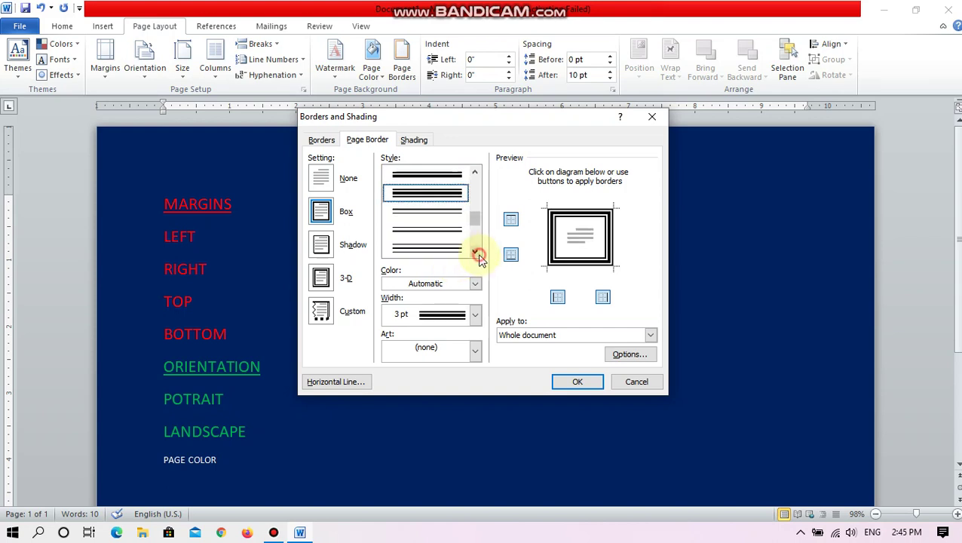
left_click(474, 251)
left_click(475, 252)
left_click(446, 248)
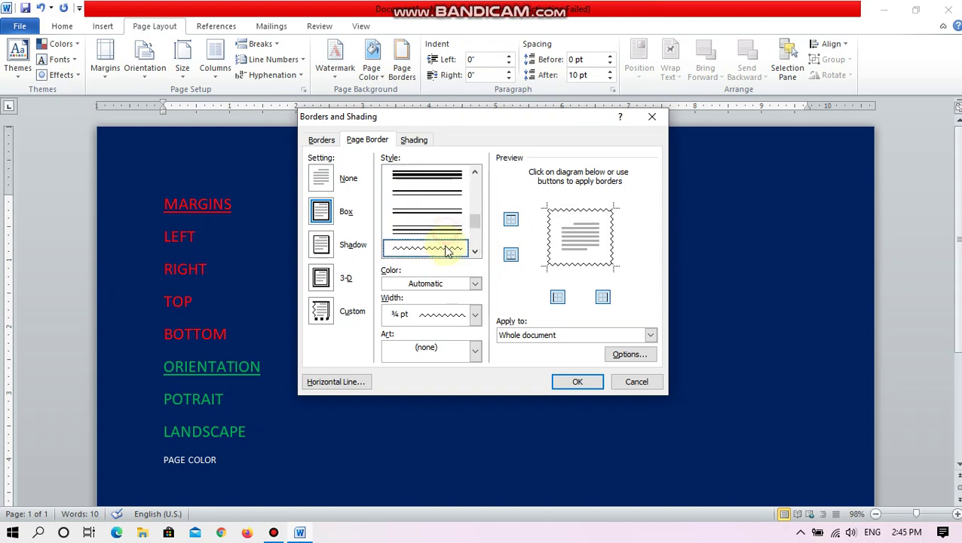
left_click(475, 252)
left_click(475, 252)
left_click(475, 251)
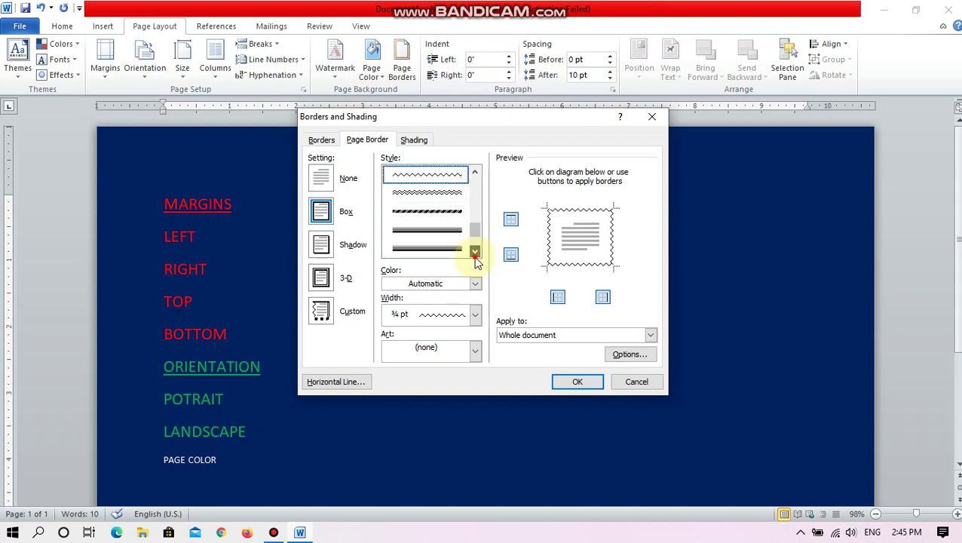
left_click(475, 251)
scroll(459, 241, "up", 3)
left_click(428, 246)
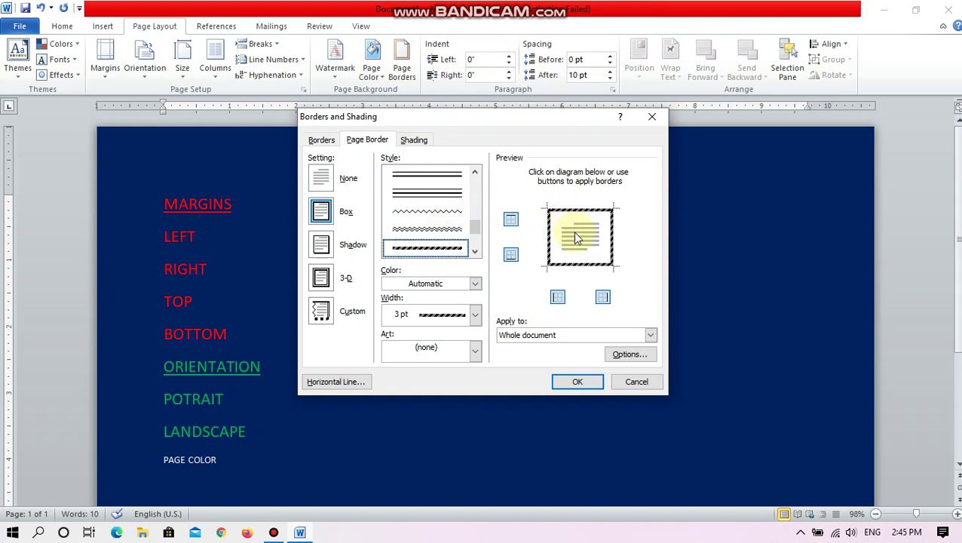
Apply a triple-line box page border in standard Yellow at ¾ pt width and inspect it up close
scroll(429, 188, "up", 4)
left_click(456, 250)
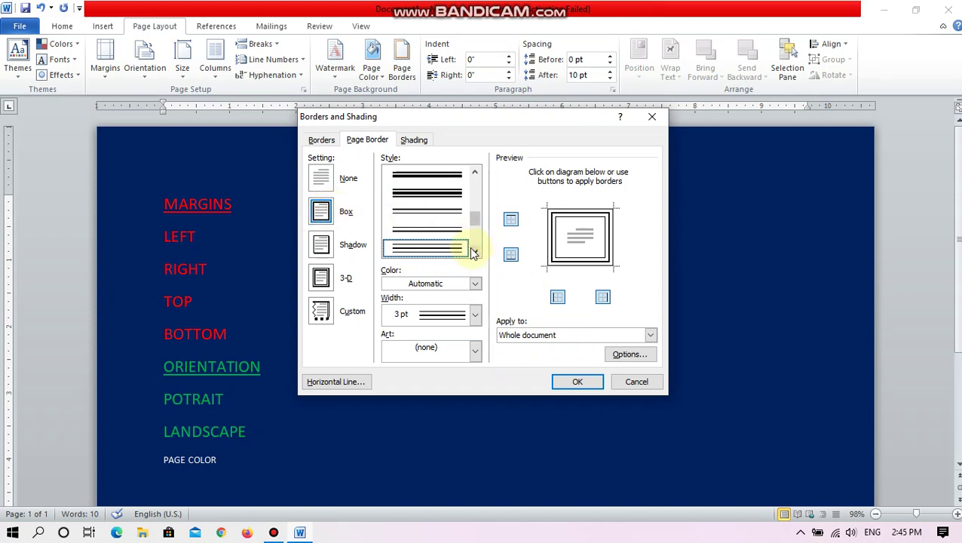
left_click(475, 285)
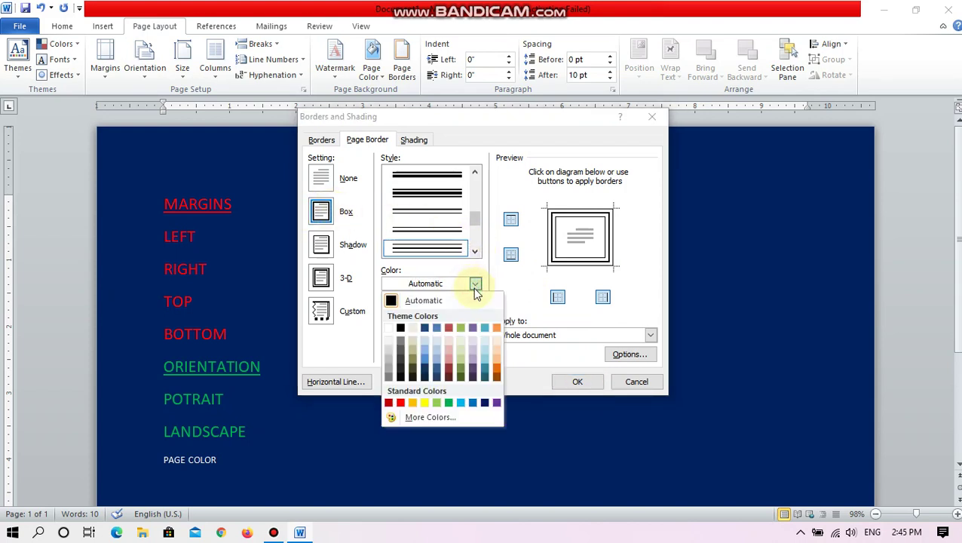
left_click(427, 403)
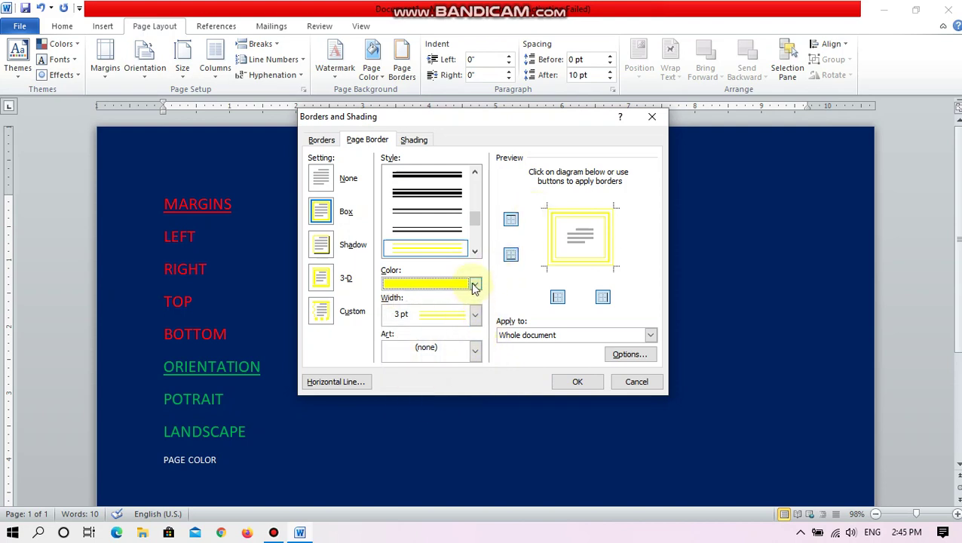
left_click(475, 315)
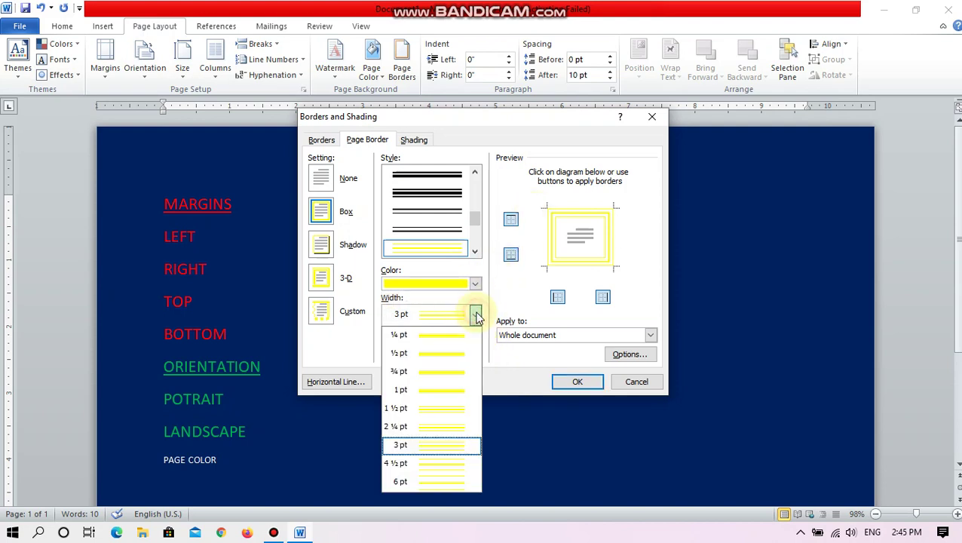
left_click(456, 382)
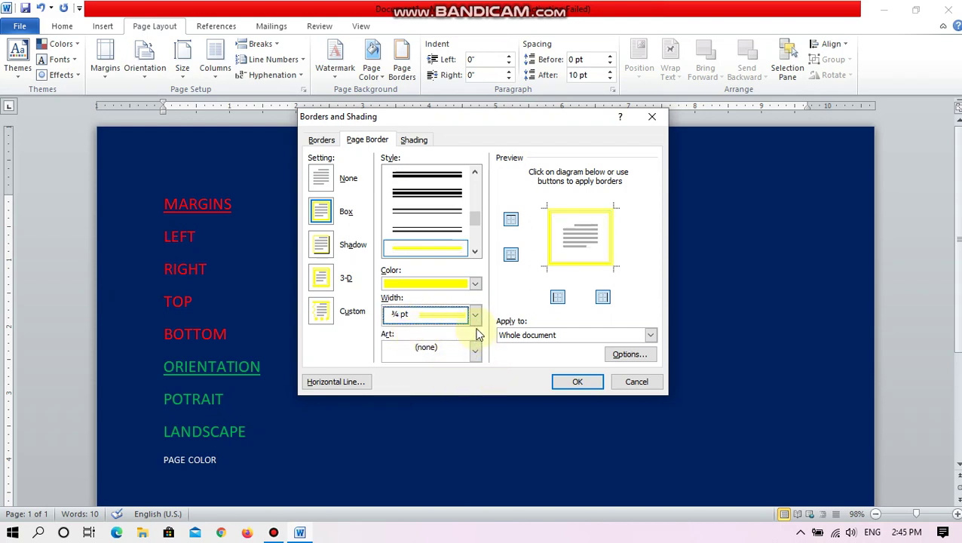
left_click(576, 381)
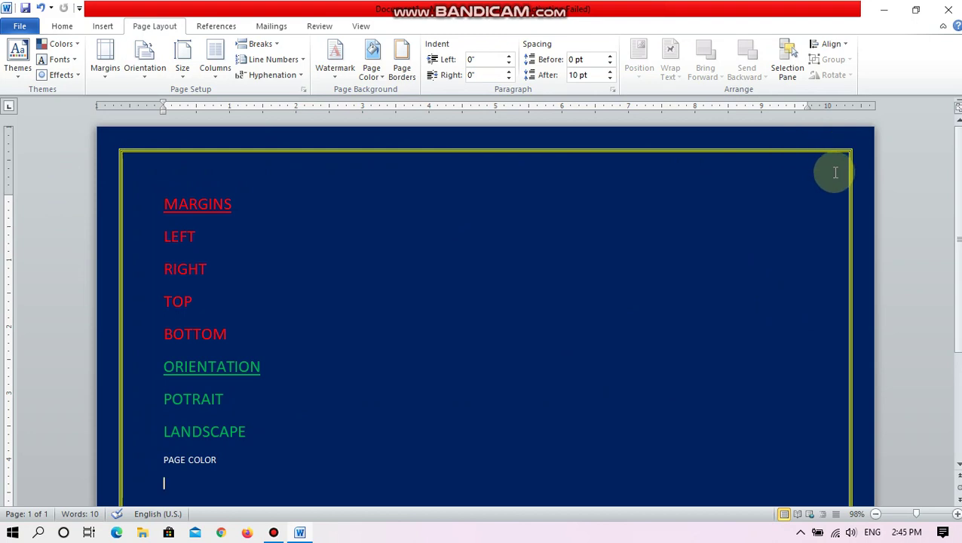
left_click(935, 514)
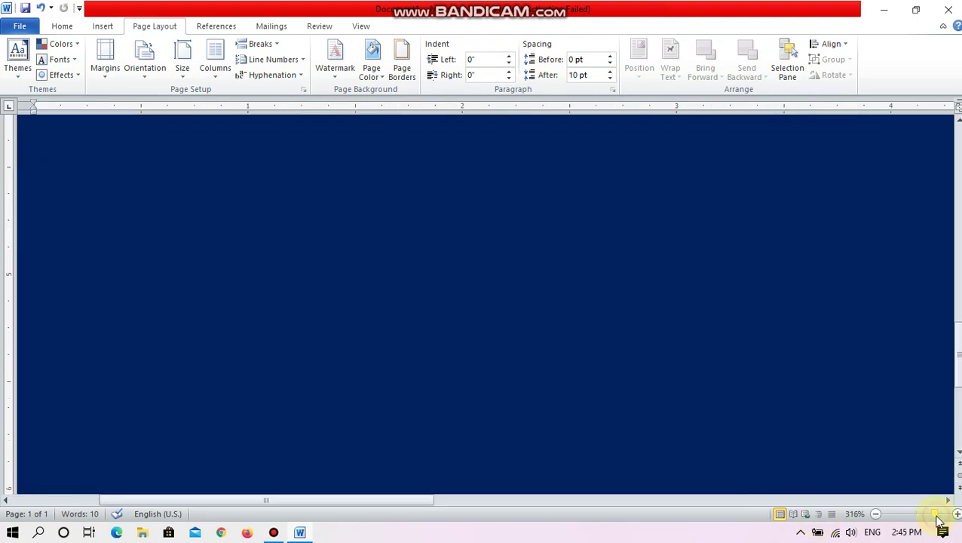
scroll(689, 350, "up", 5)
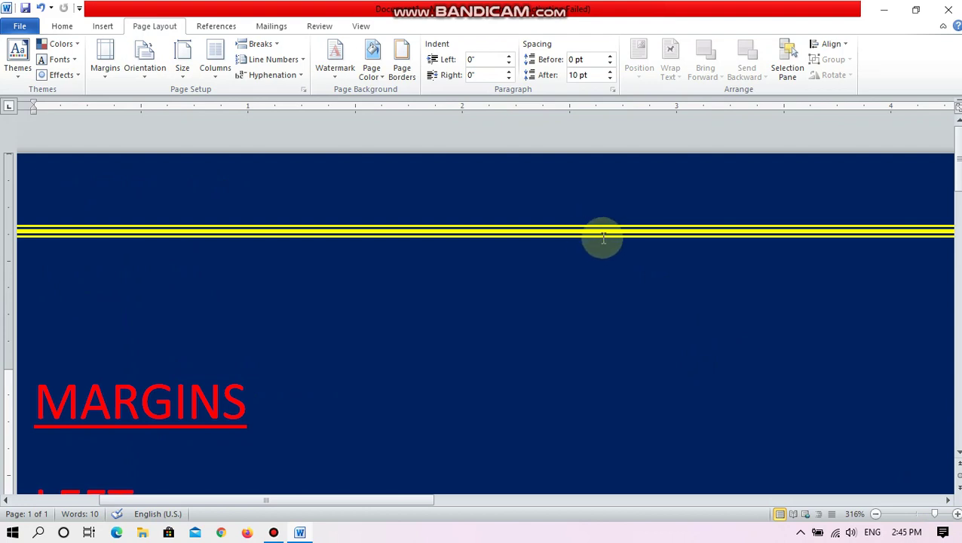
left_click_drag(928, 523, 914, 512)
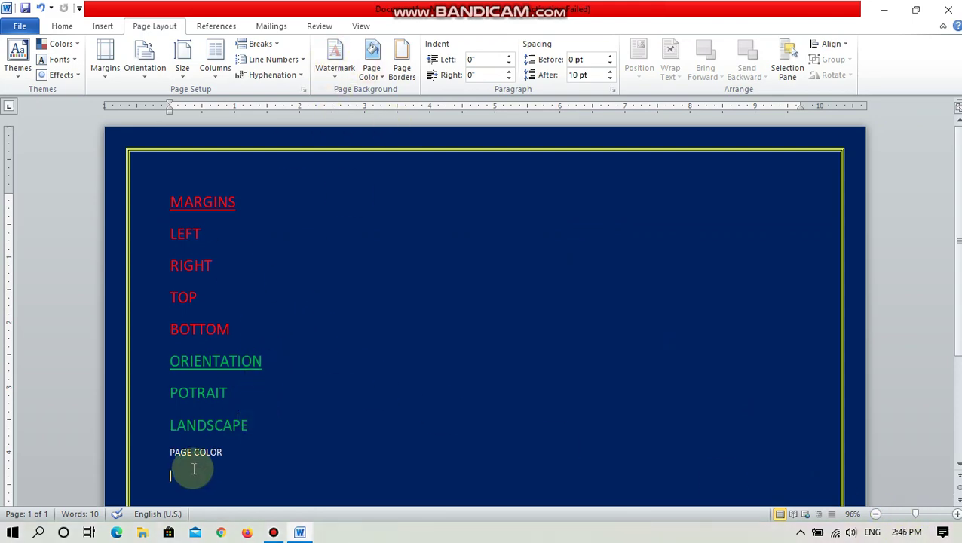
left_click(299, 533)
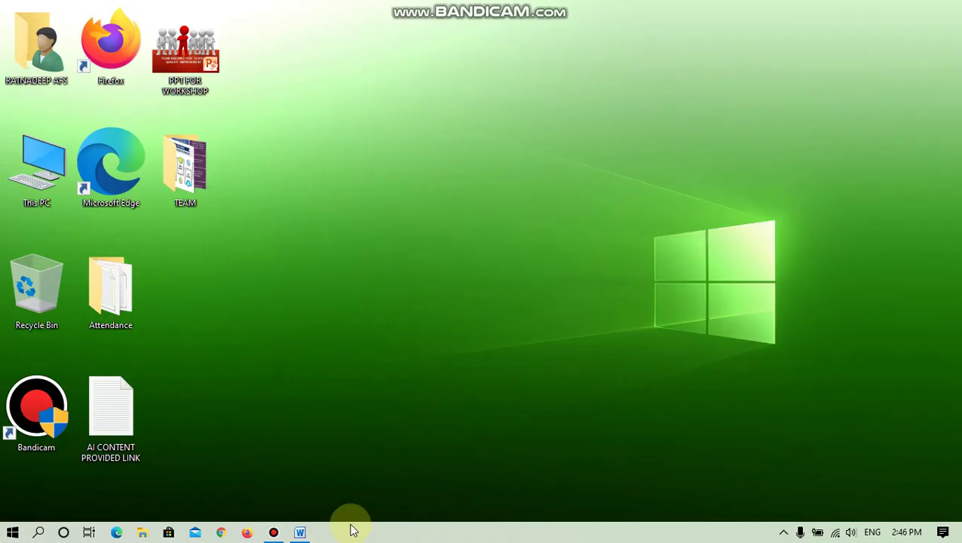
left_click(274, 533)
left_click(274, 532)
left_click(302, 532)
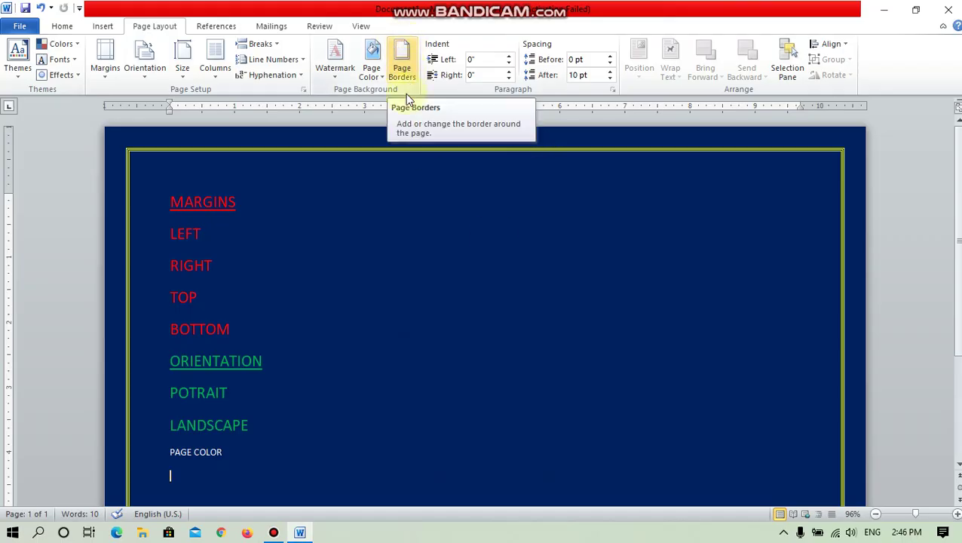
Change the page border's line style to the dash-dot line, keeping the Box setting
left_click(403, 69)
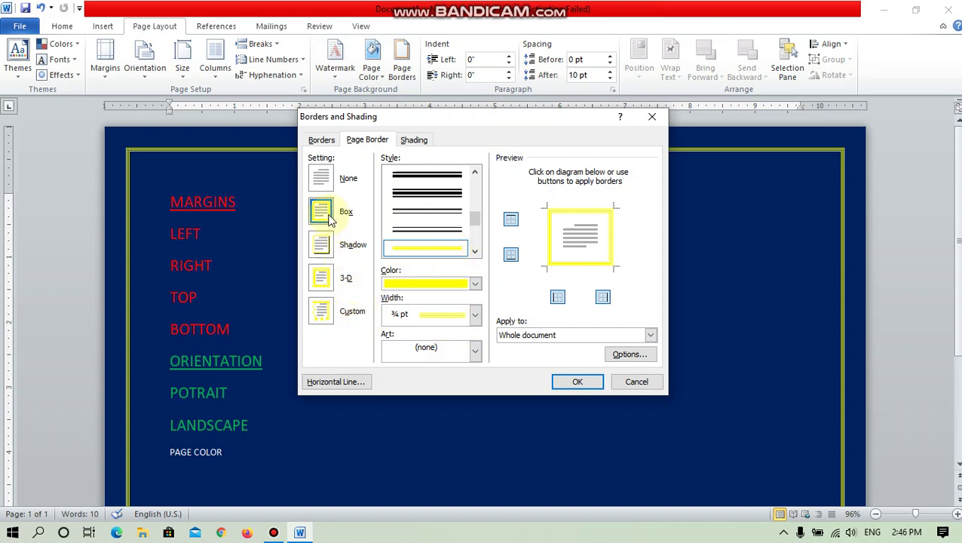
left_click(328, 243)
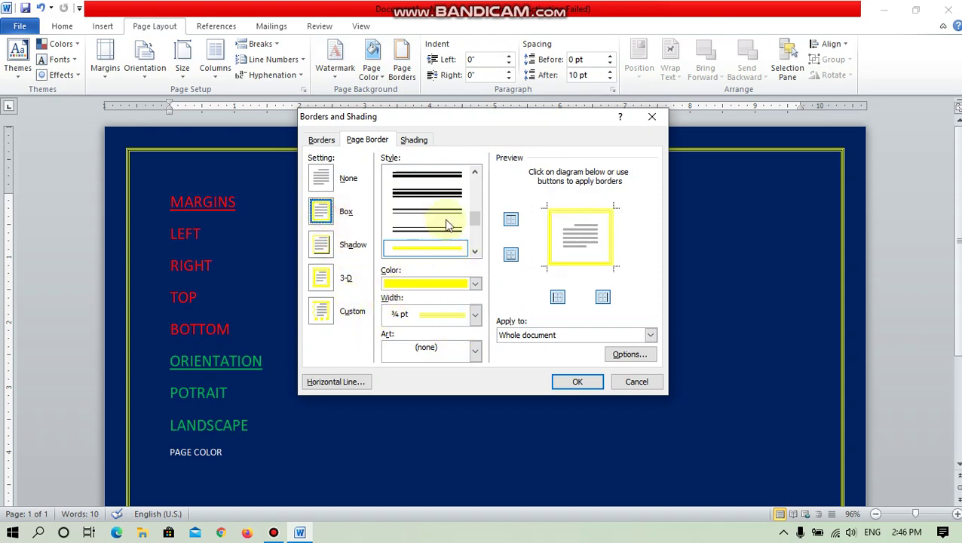
mouse_move(475, 216)
left_mouse_down()
mouse_move(477, 189)
mouse_move(474, 204)
left_mouse_up()
left_click(475, 216)
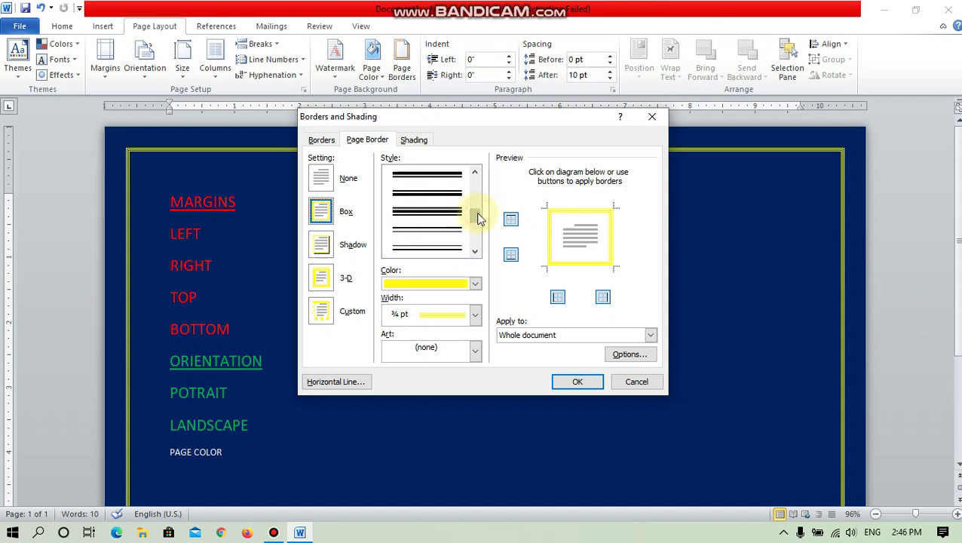
left_click_drag(475, 216, 476, 189)
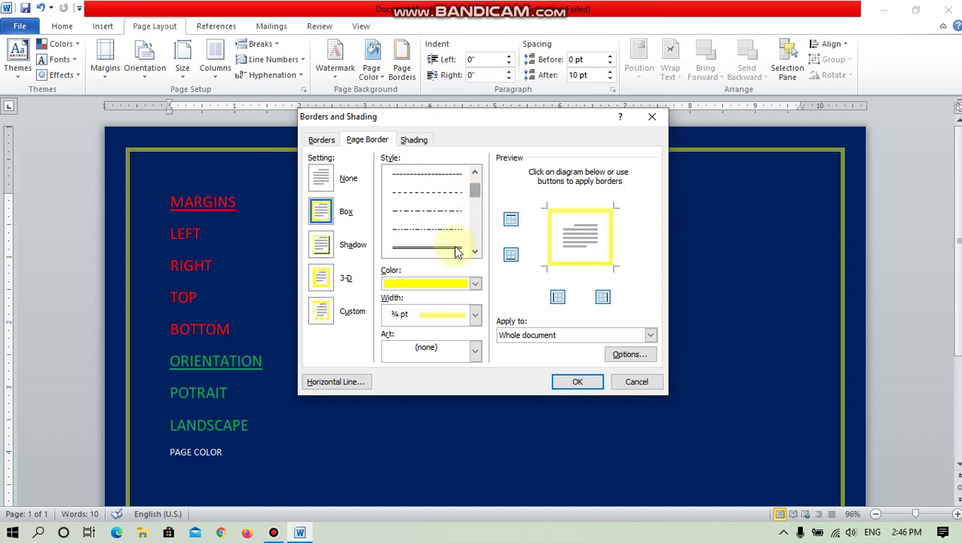
left_click(440, 216)
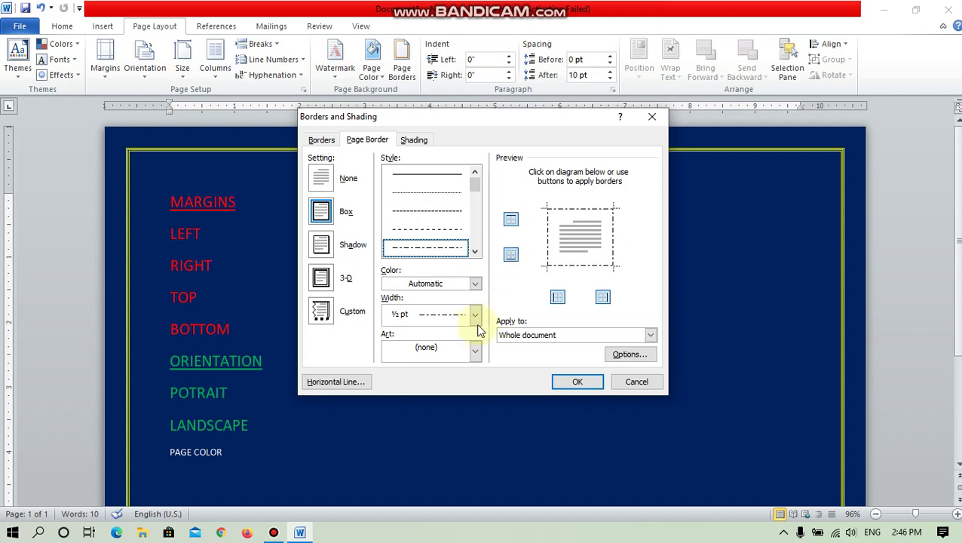
Set the dash-dot border's color to the light tan theme color and its width to 2 ¼ pt, and apply it
left_click(463, 283)
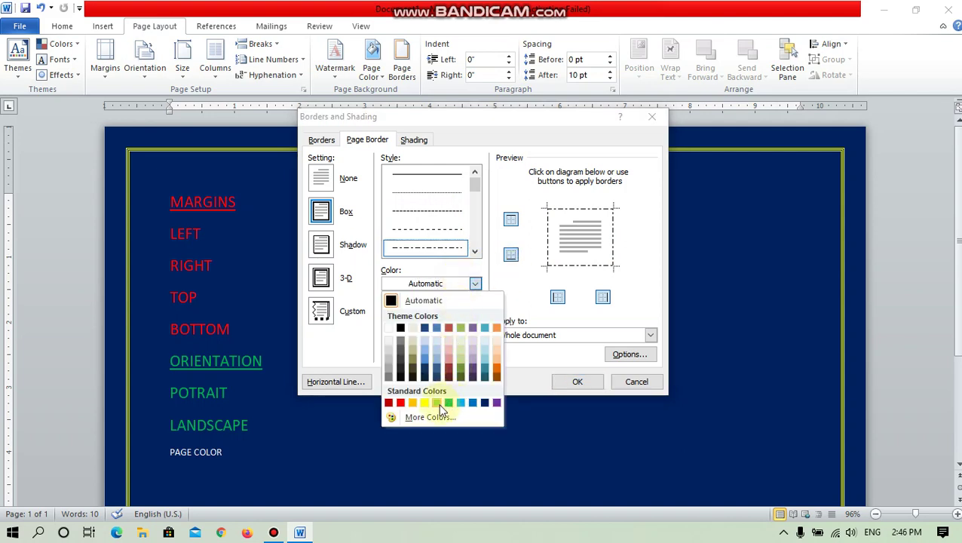
left_click(411, 332)
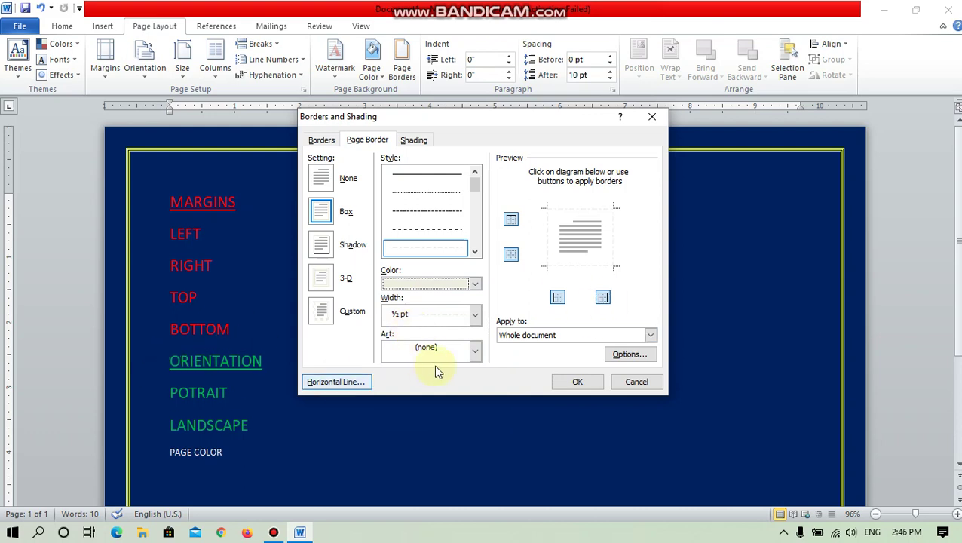
left_click(472, 316)
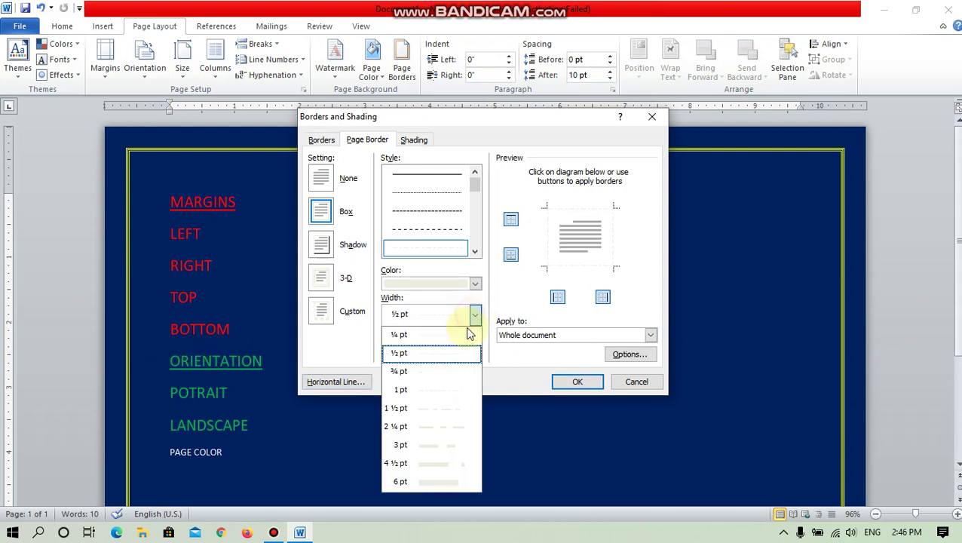
left_click(425, 427)
left_click(578, 383)
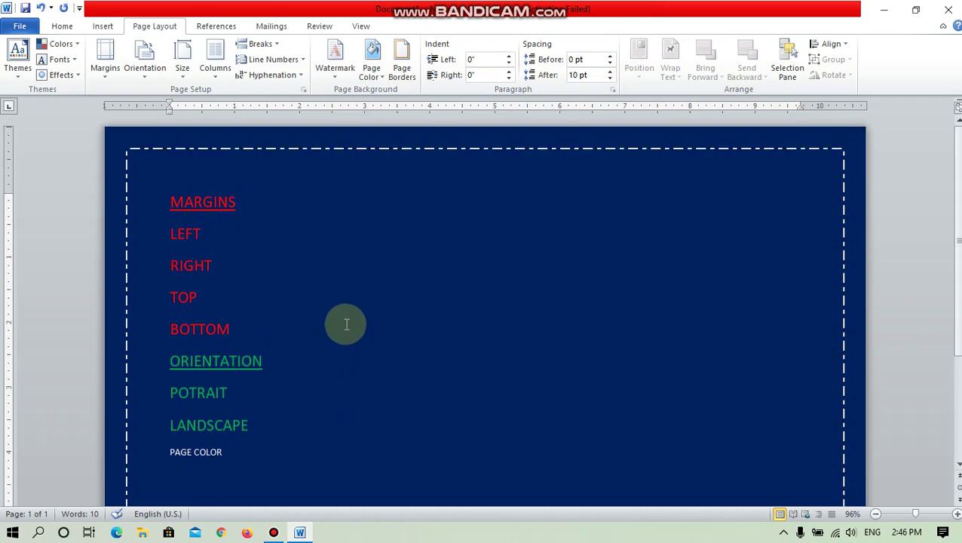
left_click(255, 426)
left_click(256, 469)
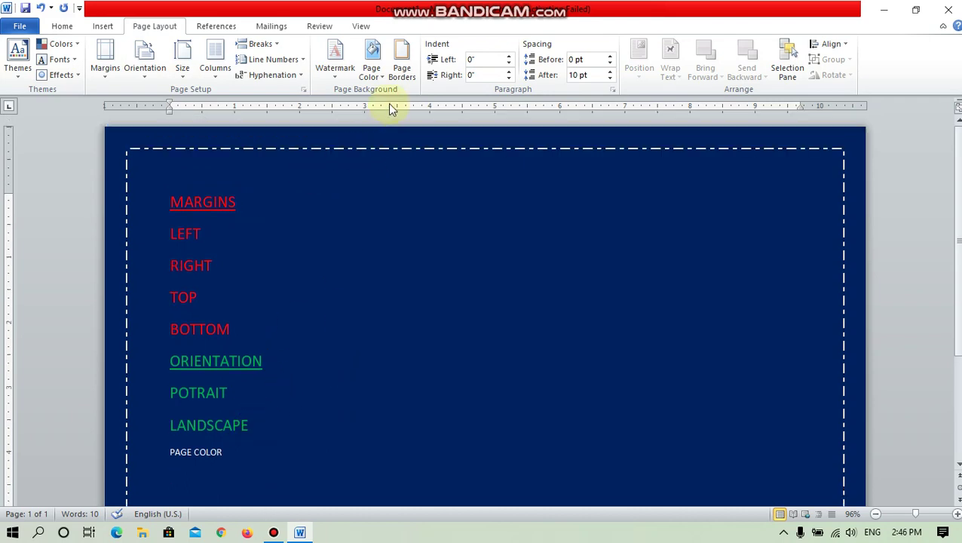
Browse the art border patterns and apply the yellow star art at 12 pt as a box page border for the whole document
left_click(400, 67)
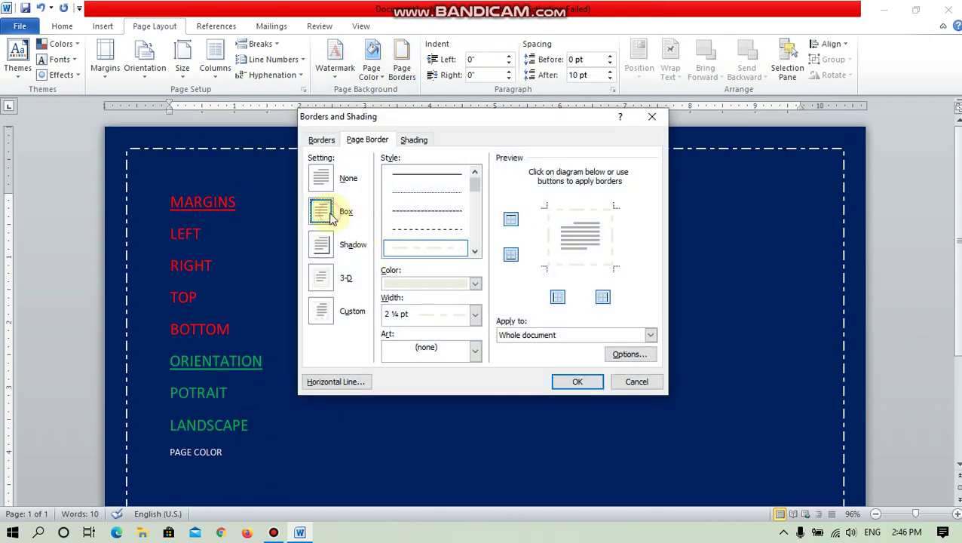
left_click(329, 217)
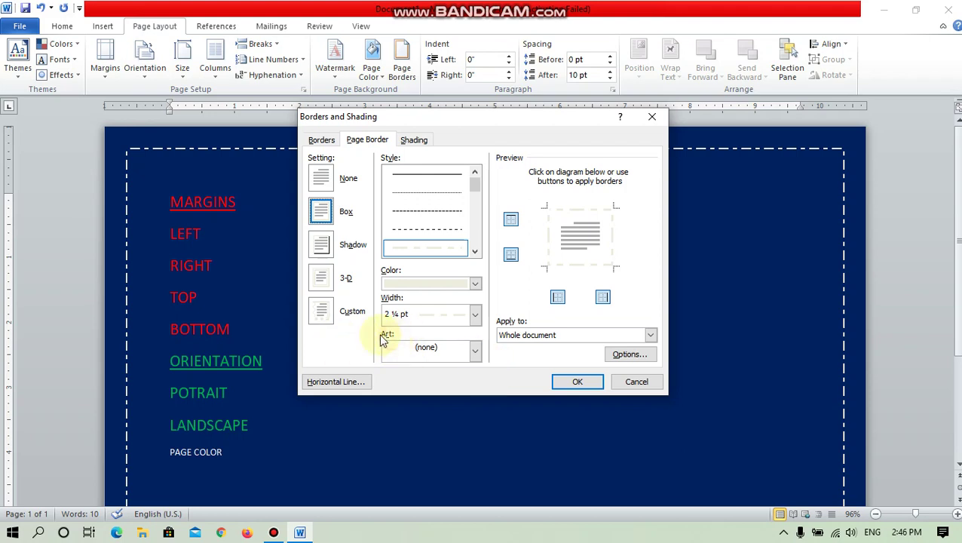
left_click(475, 352)
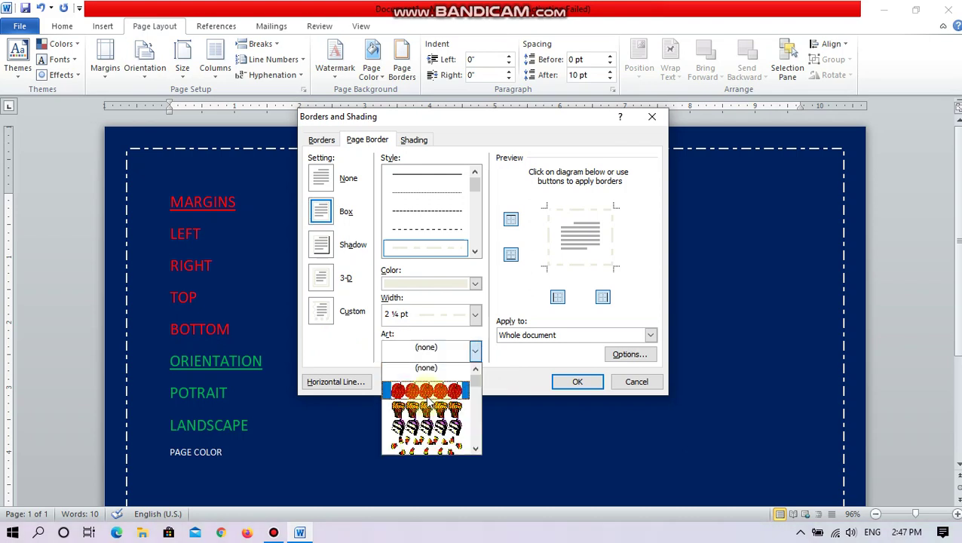
scroll(432, 407, "down", 2)
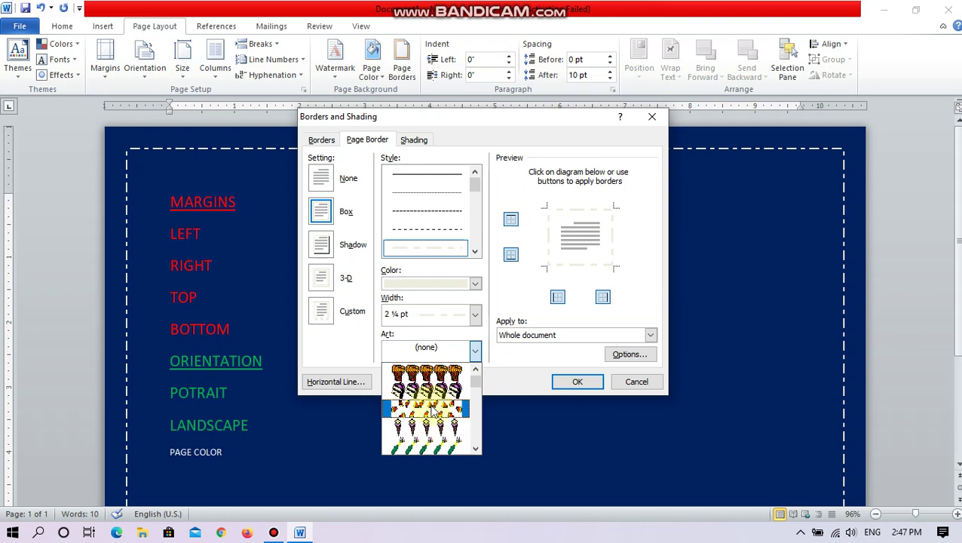
scroll(434, 437, "down", 3)
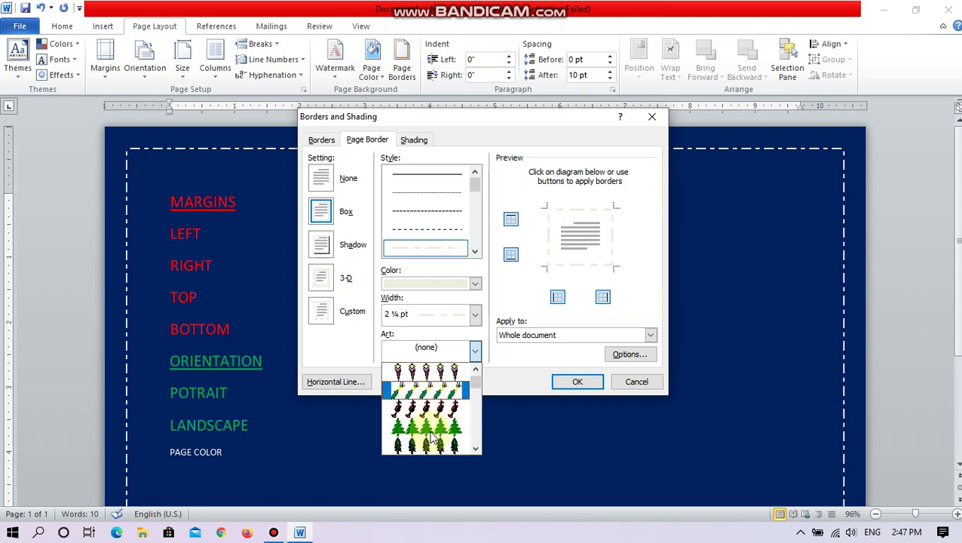
scroll(439, 431, "down", 1)
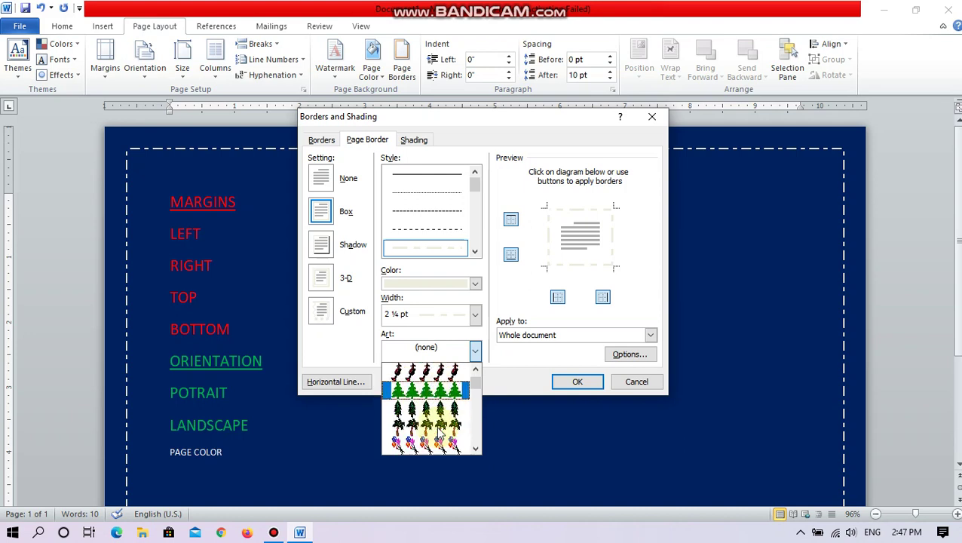
scroll(440, 437, "down", 5)
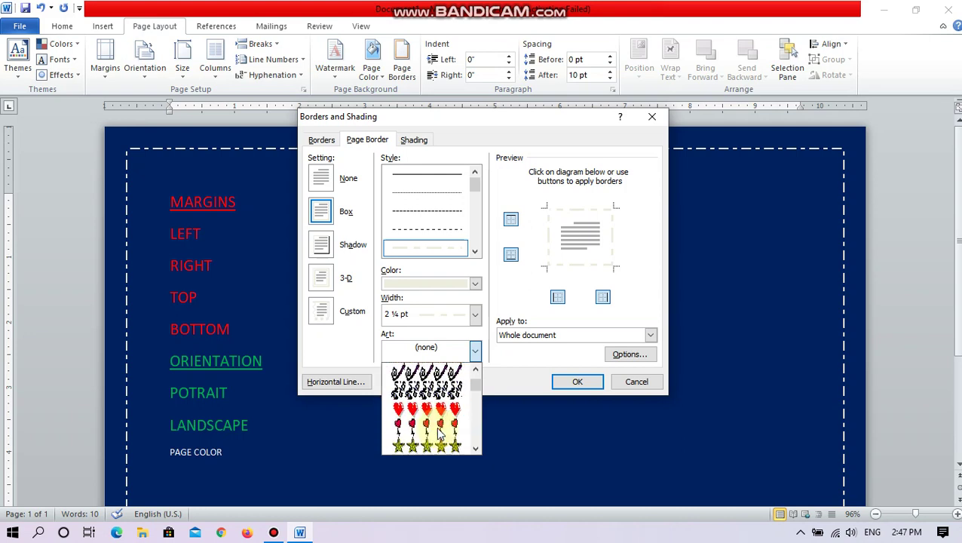
scroll(441, 433, "down", 3)
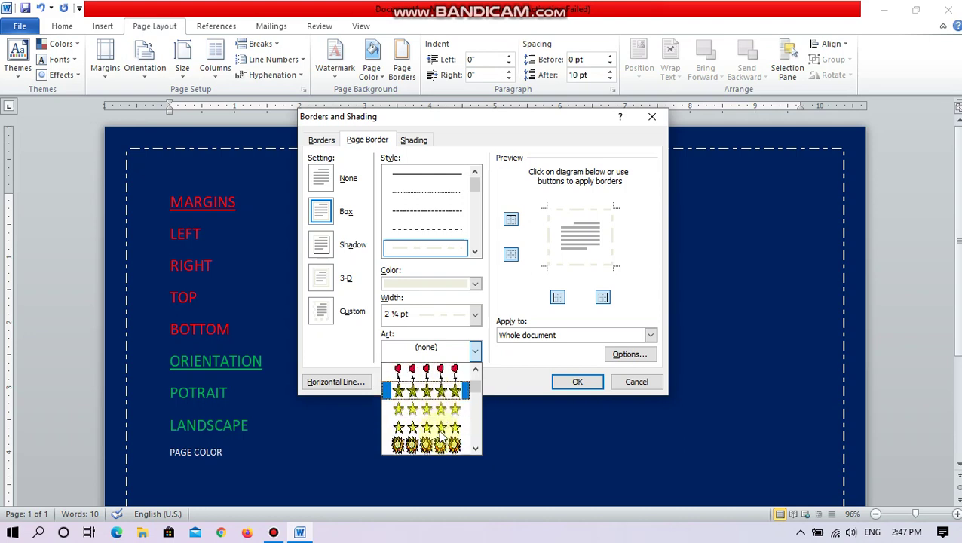
scroll(441, 433, "down", 8)
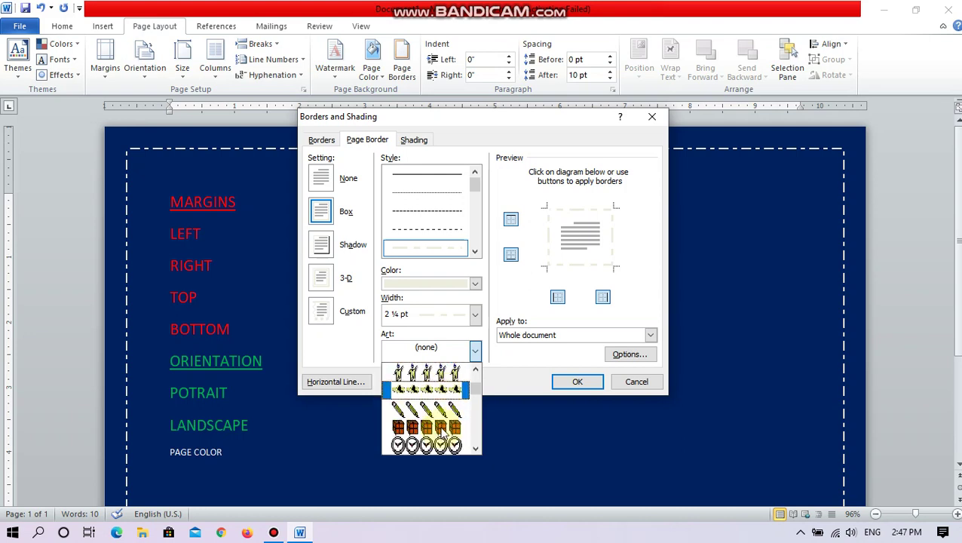
scroll(443, 437, "down", 4)
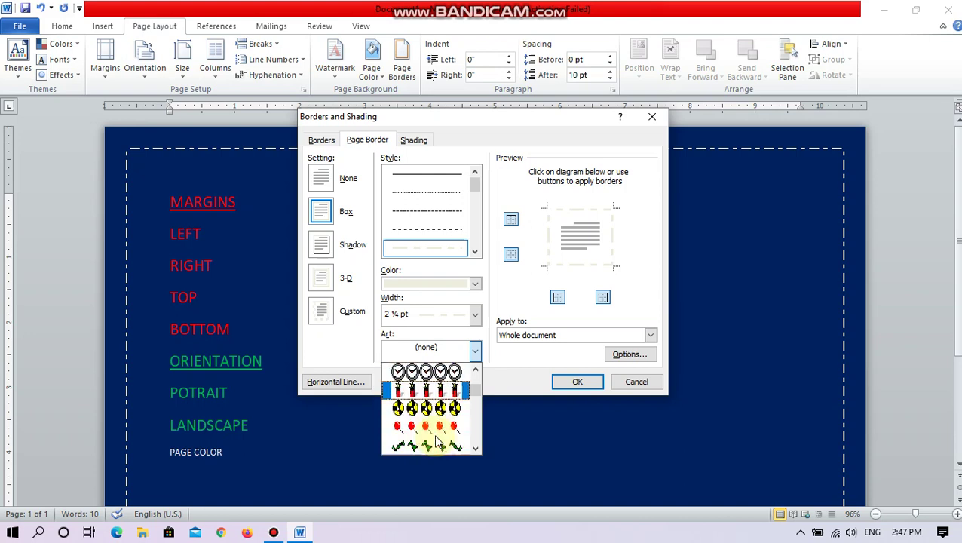
scroll(440, 436, "down", 1)
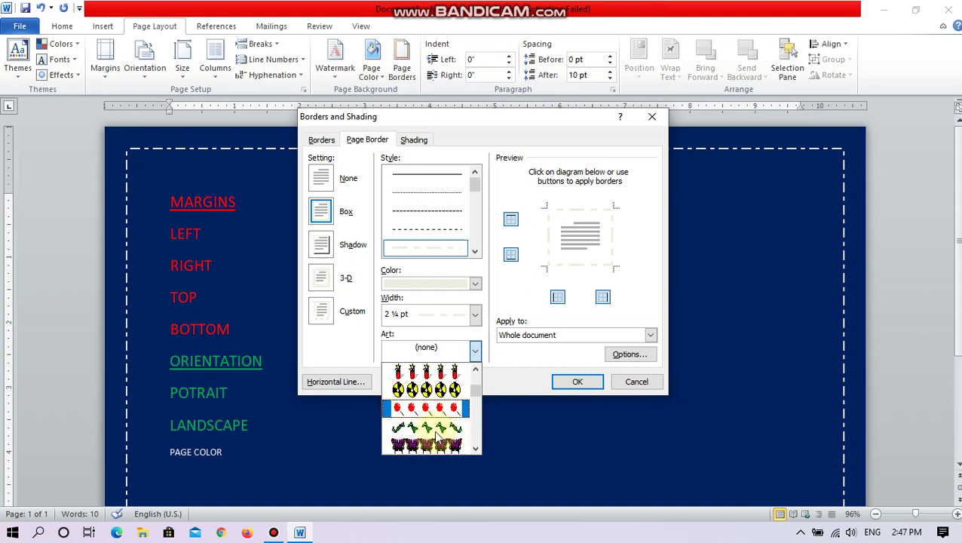
scroll(436, 411, "down", 5)
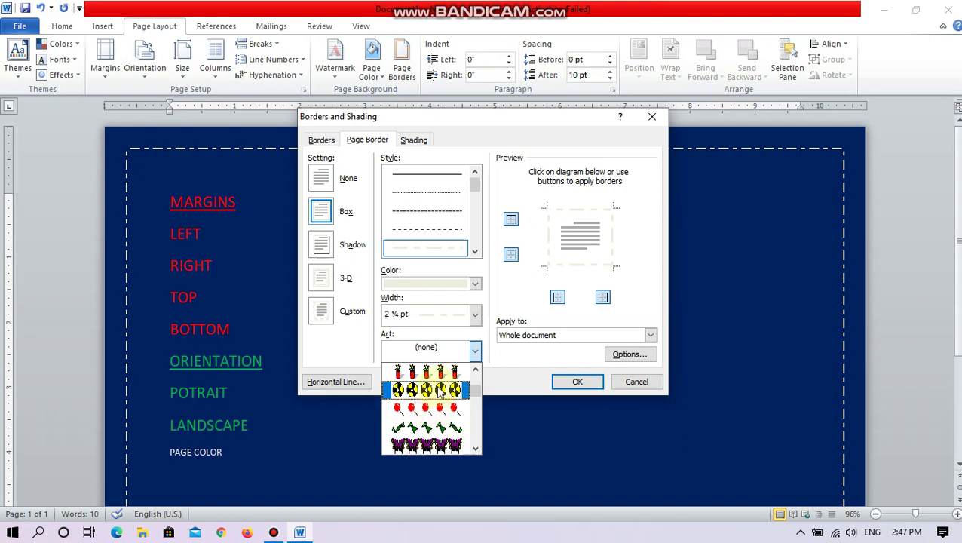
scroll(440, 389, "up", 3)
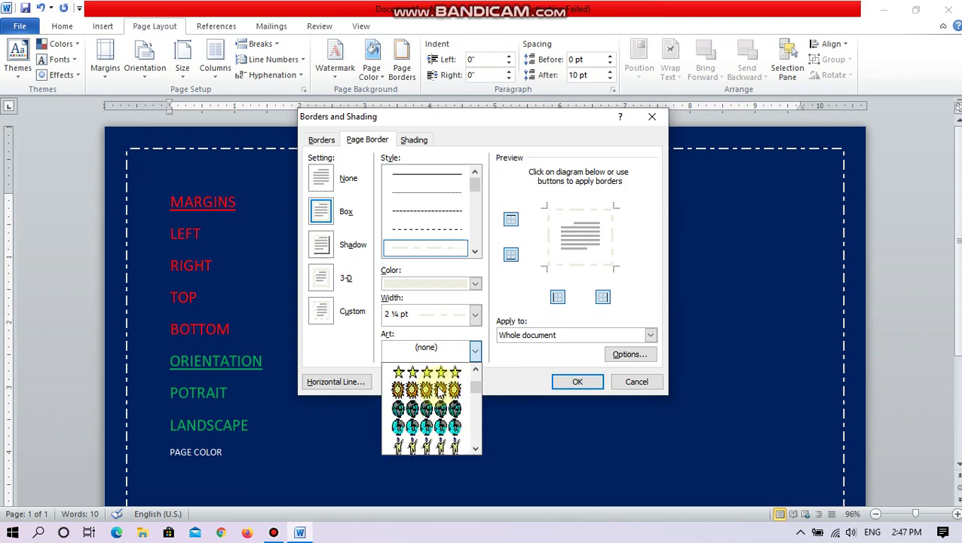
left_click(437, 371)
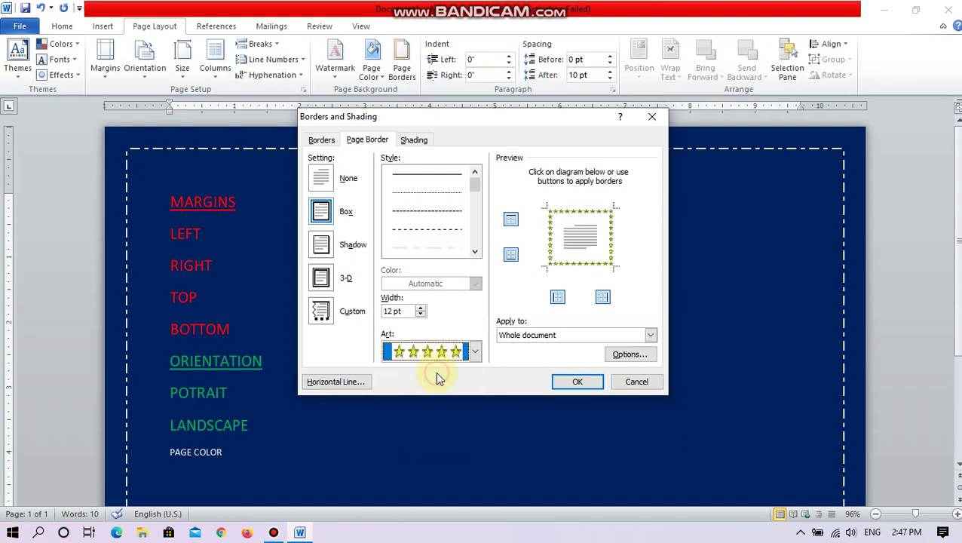
left_click(564, 382)
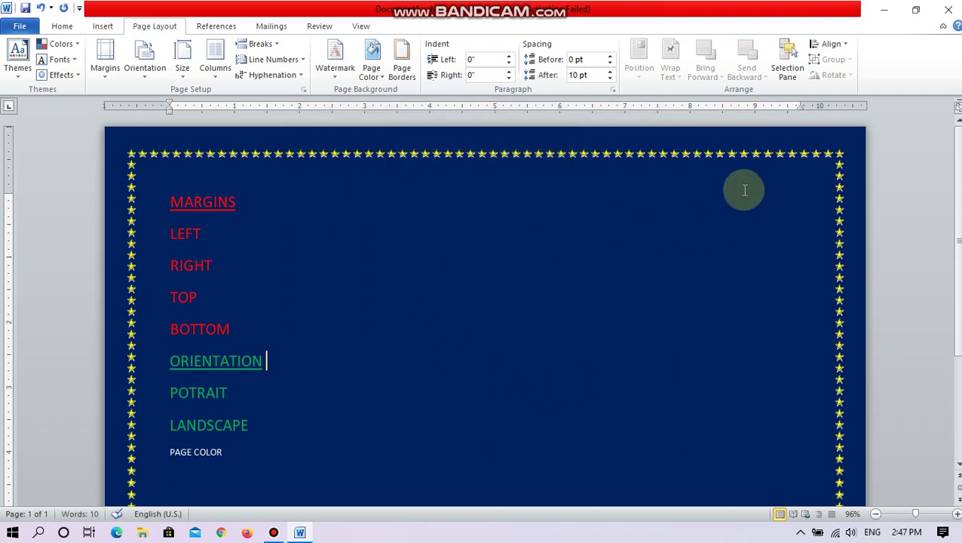
Inspect the star page border along all edges of the page
scroll(682, 338, "down", 2)
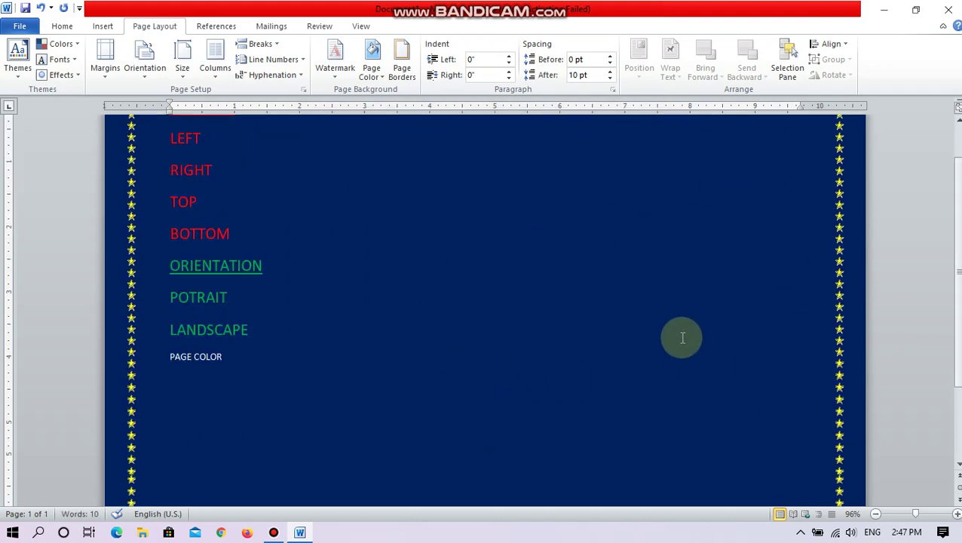
scroll(682, 337, "down", 2)
scroll(682, 338, "up", 4)
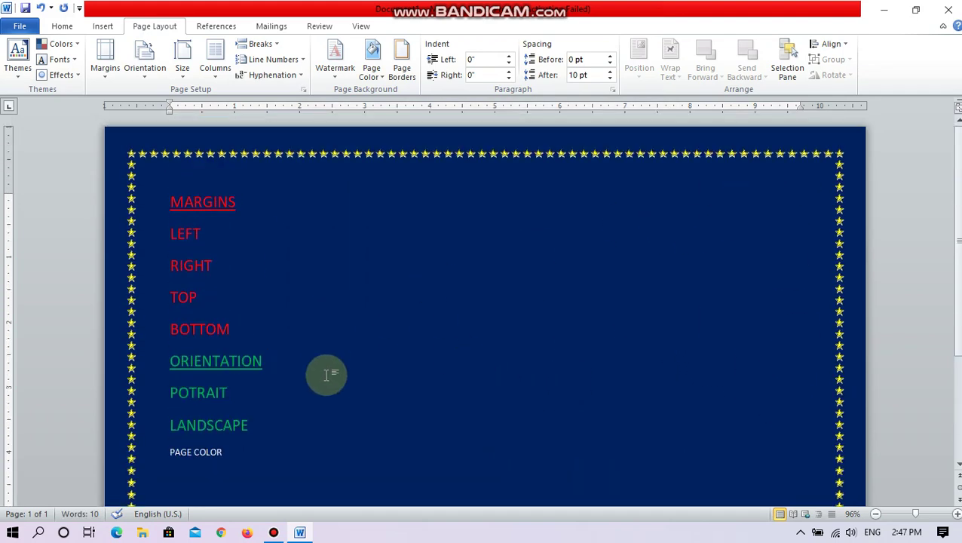
triple_click(273, 451)
left_click(258, 195)
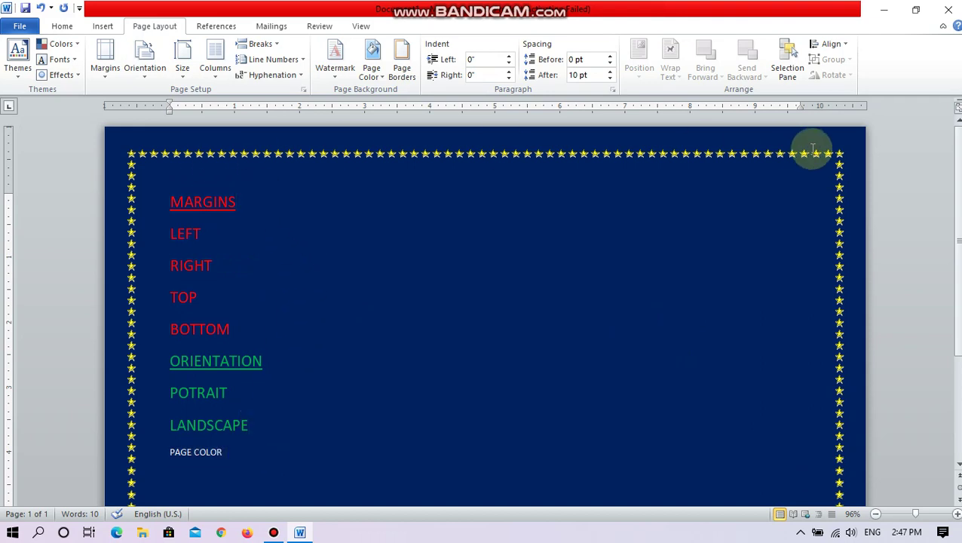
scroll(446, 299, "down", 3)
scroll(451, 299, "up", 3)
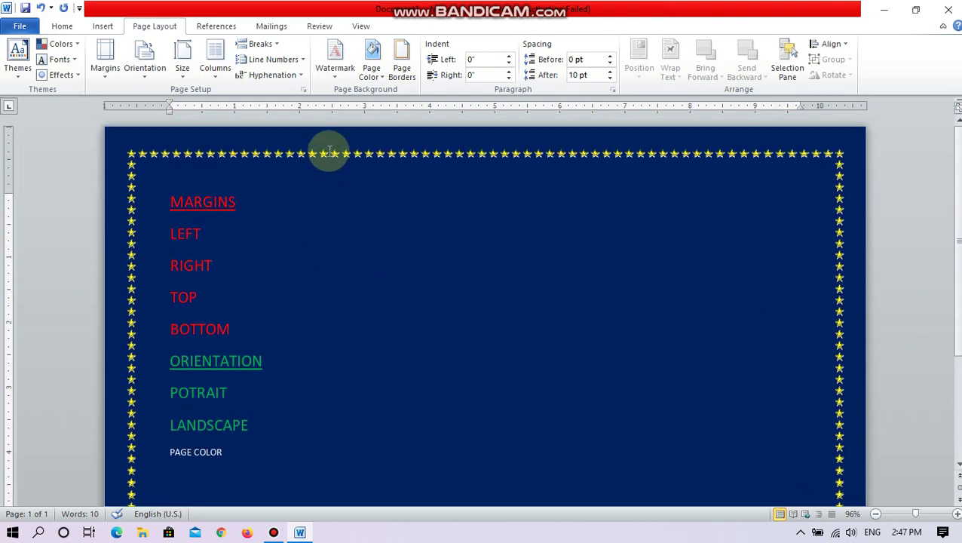
Add the line "PAGE BORDER" below "PAGE COLOR"
left_click(250, 460)
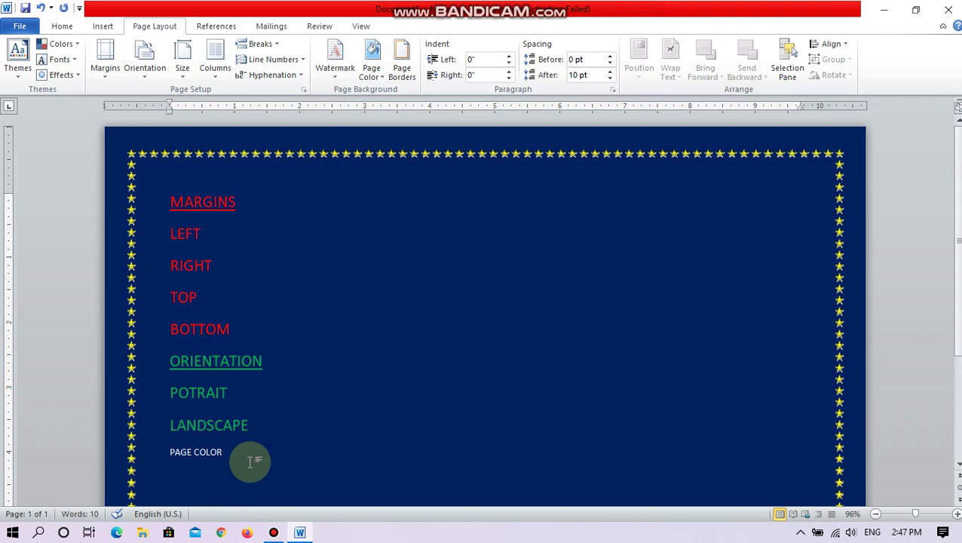
key("Return")
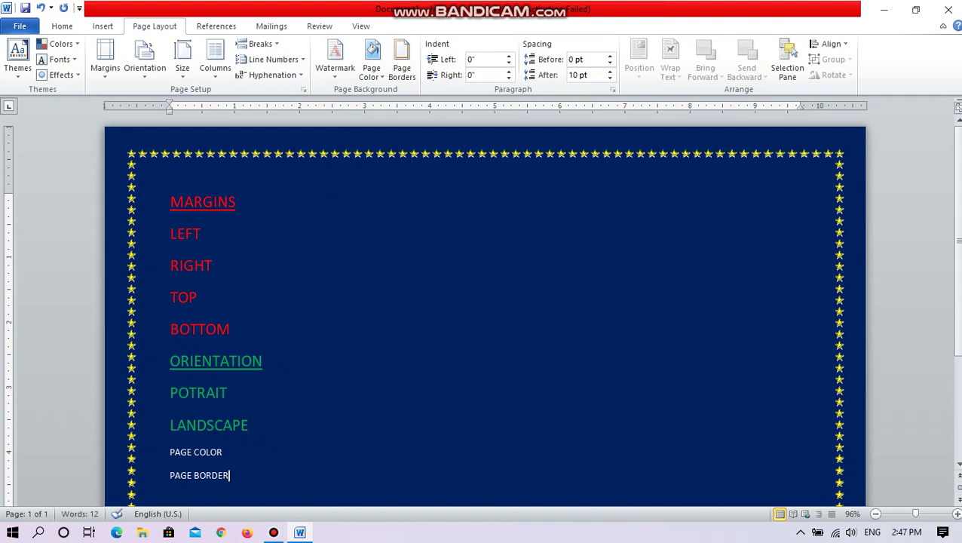
left_click(399, 68)
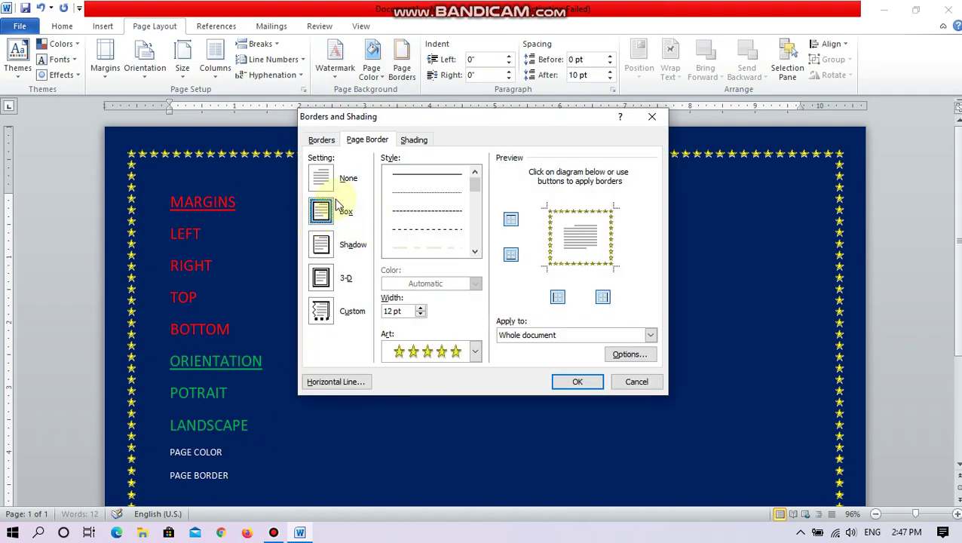
left_click(638, 382)
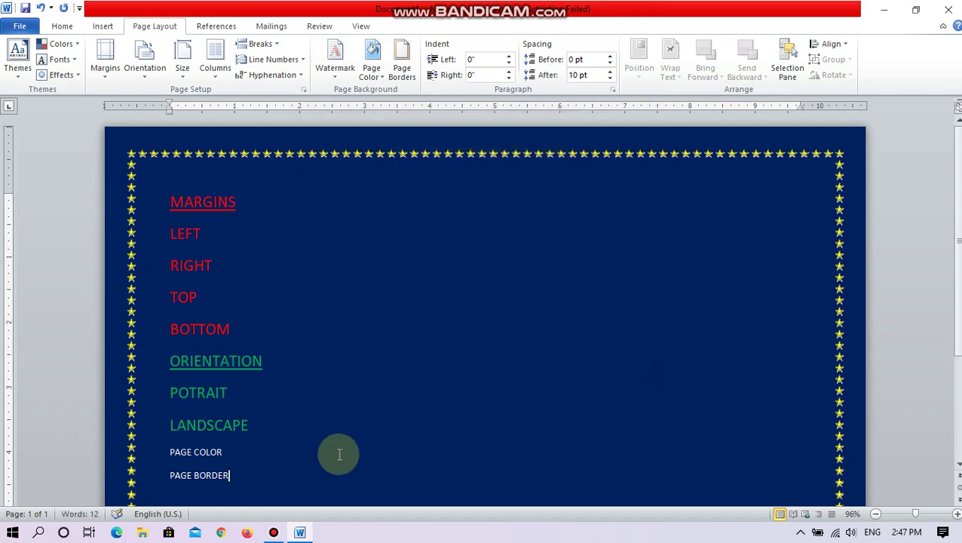
left_click_drag(295, 372, 170, 368)
left_click(180, 394)
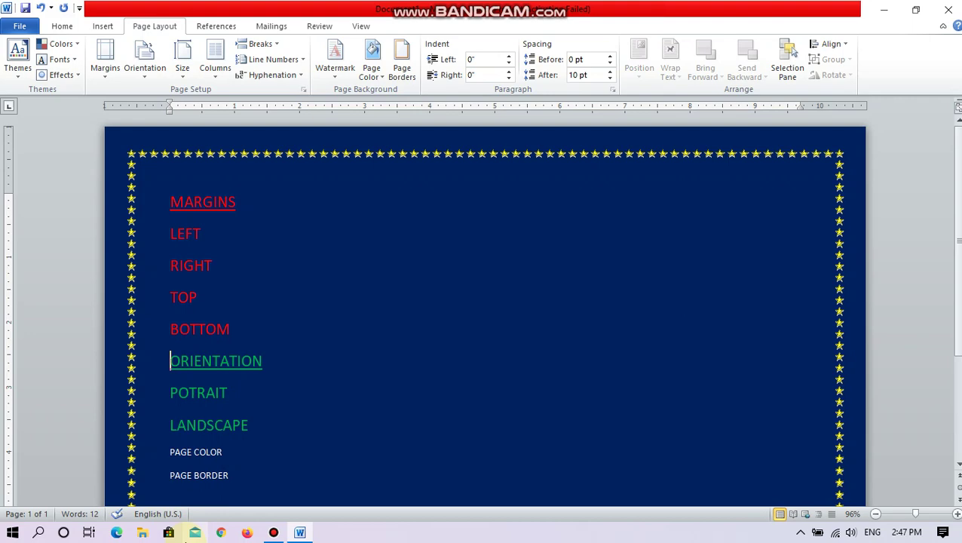
Replace the star page border with a shaded three-dimensional line style from near the end of the style list
left_click(402, 70)
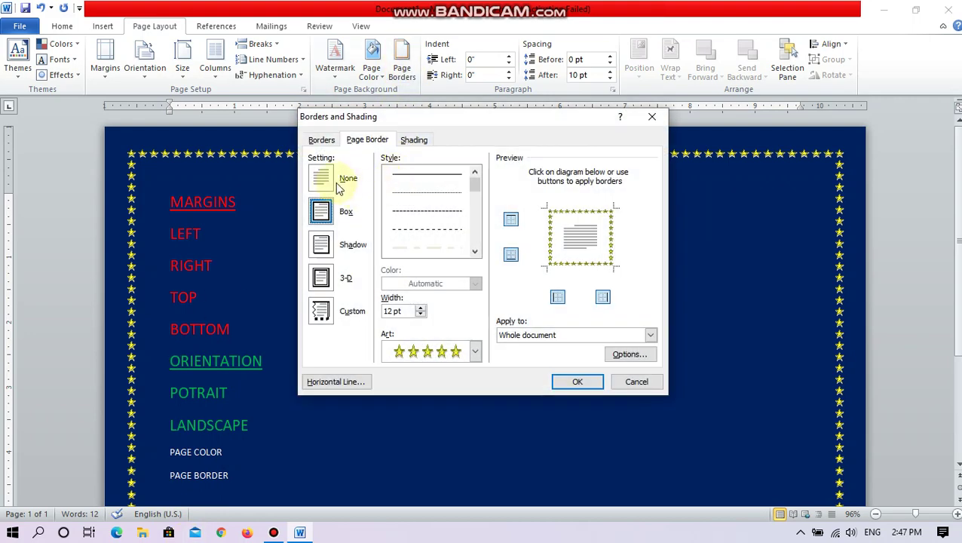
left_click(339, 187)
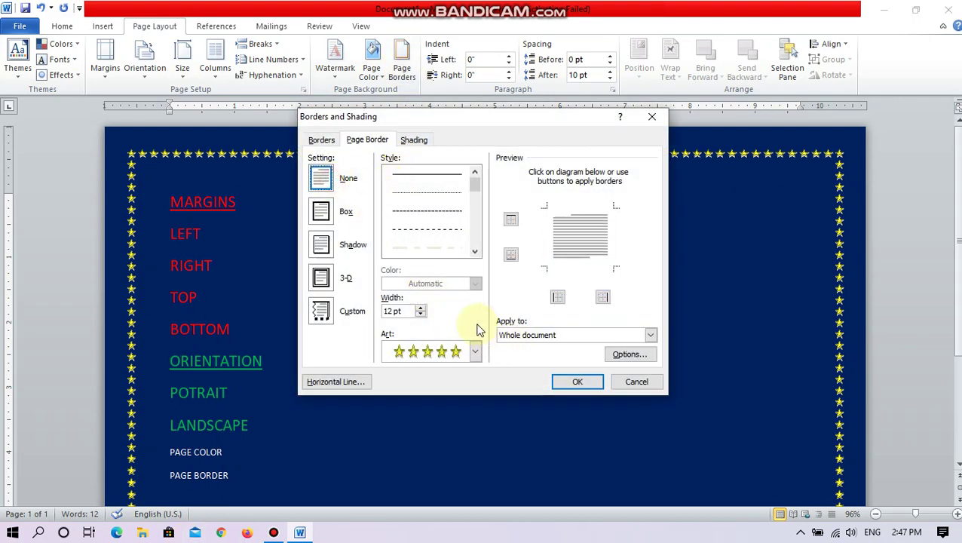
left_click_drag(477, 186, 481, 241)
left_click(452, 226)
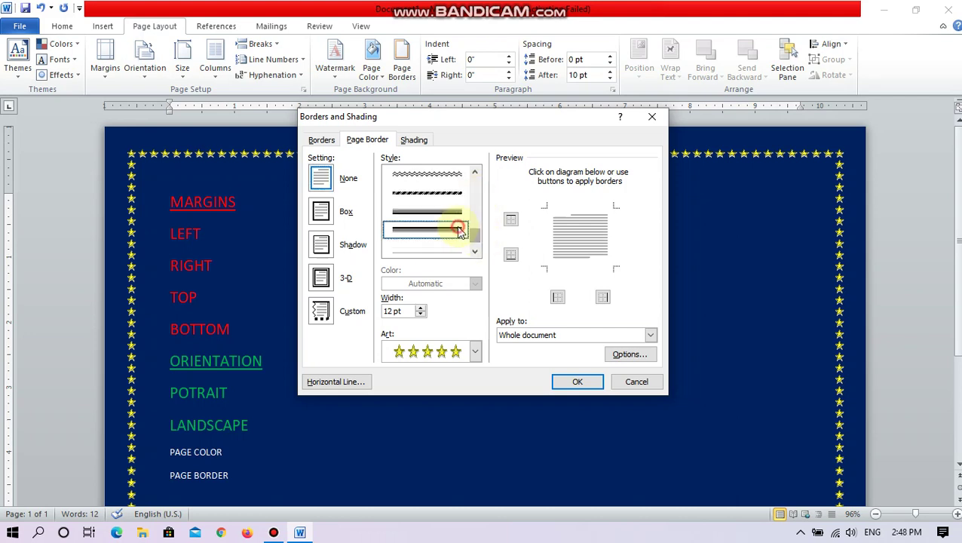
left_click(578, 382)
Insert an empty line below "PAGE BORDER"
left_click(244, 390)
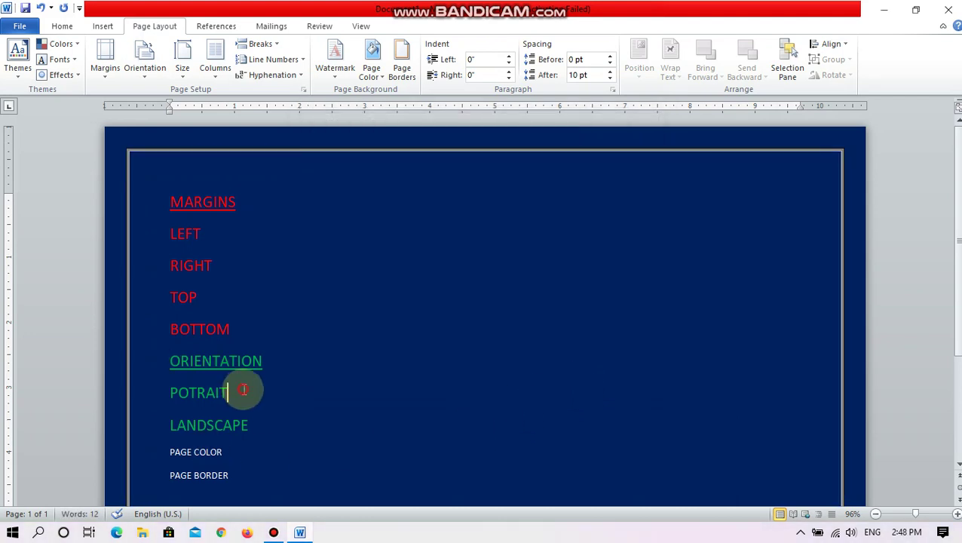
scroll(280, 405, "down", 1)
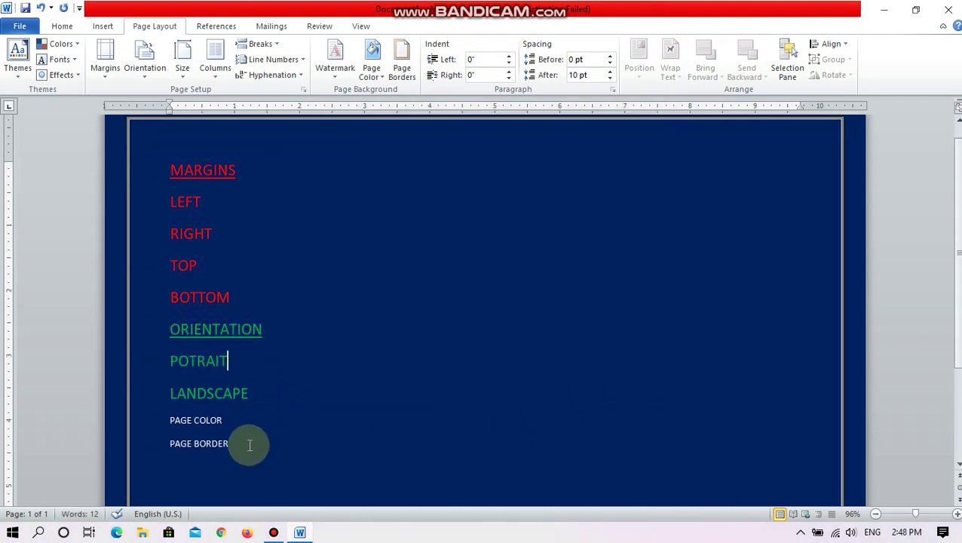
key("Return")
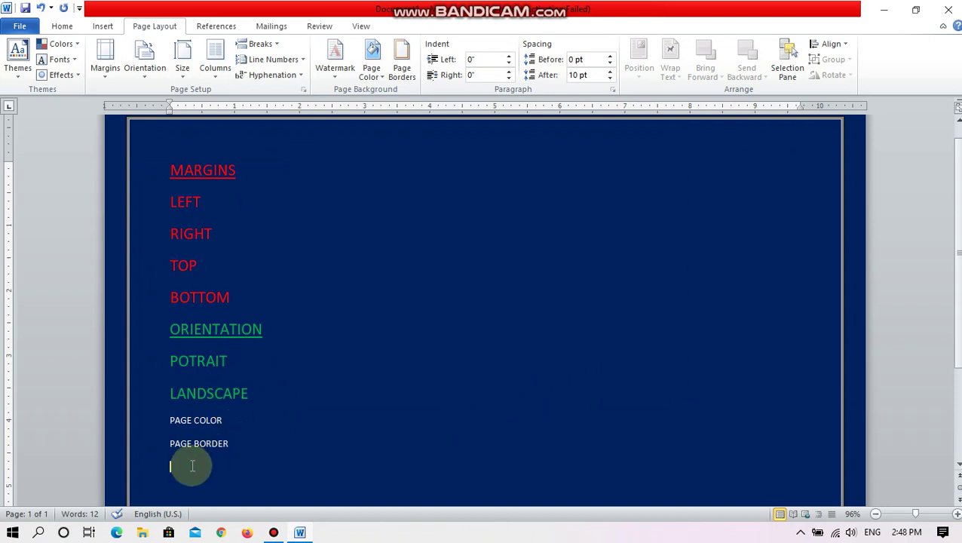
Apply the red apple art as the page border for the whole document and inspect it around the page
left_click(406, 70)
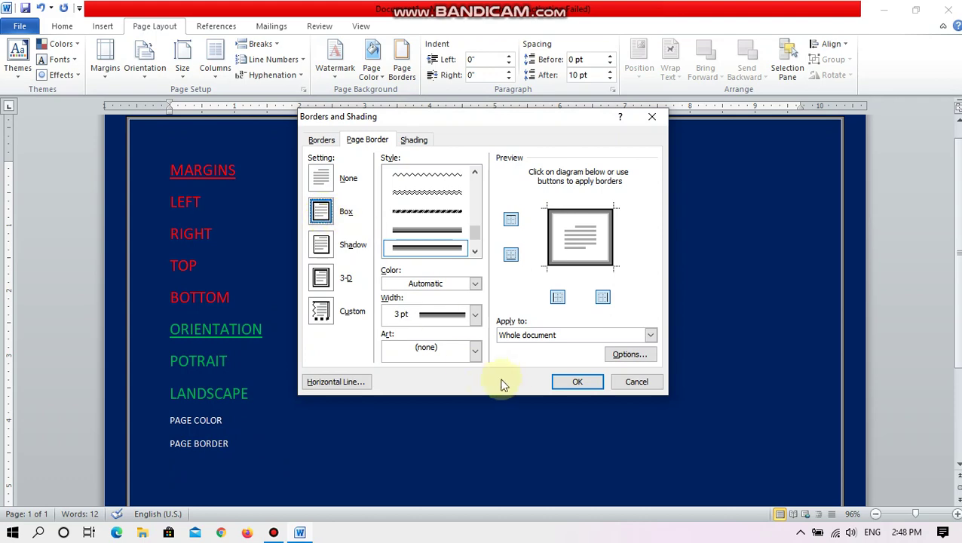
left_click(475, 350)
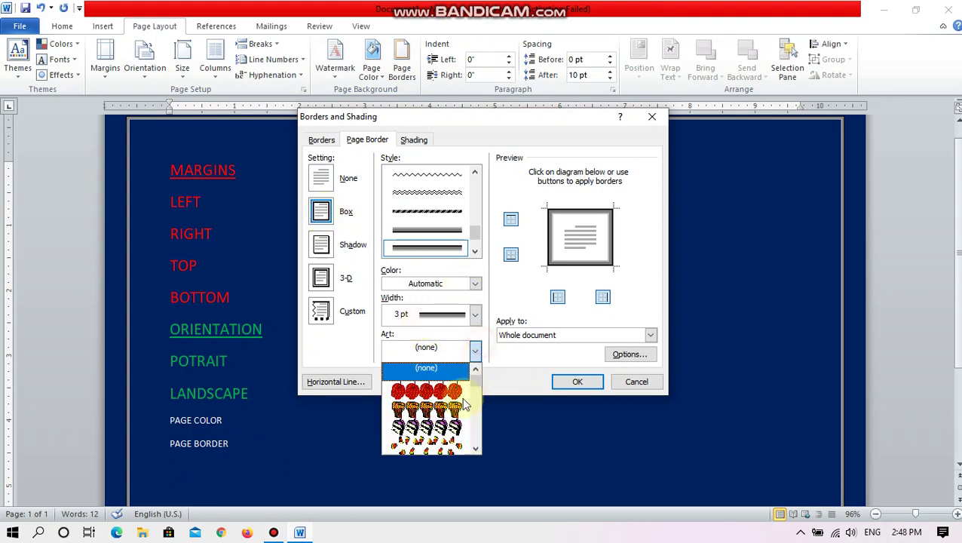
left_click(426, 390)
left_click(577, 381)
left_click(596, 368)
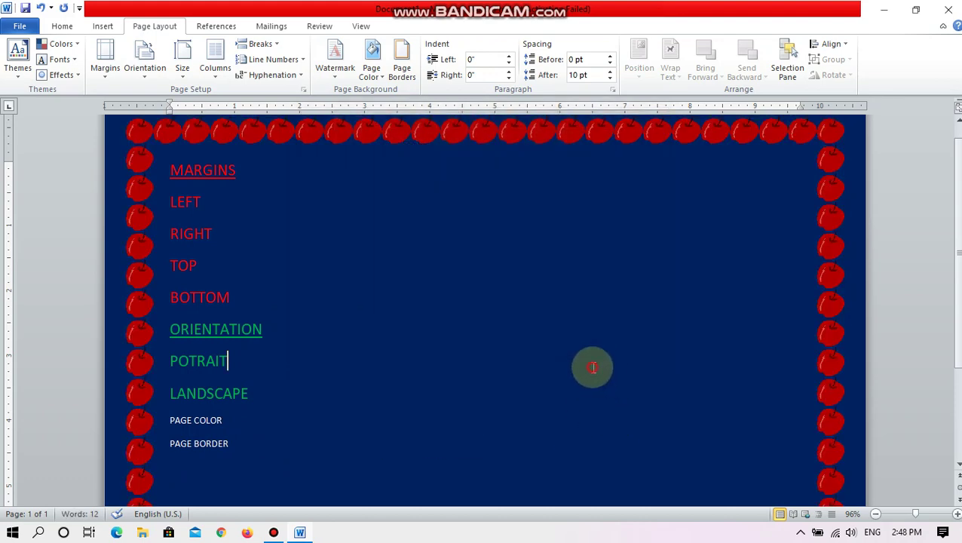
scroll(420, 343, "down", 2)
left_click(213, 400)
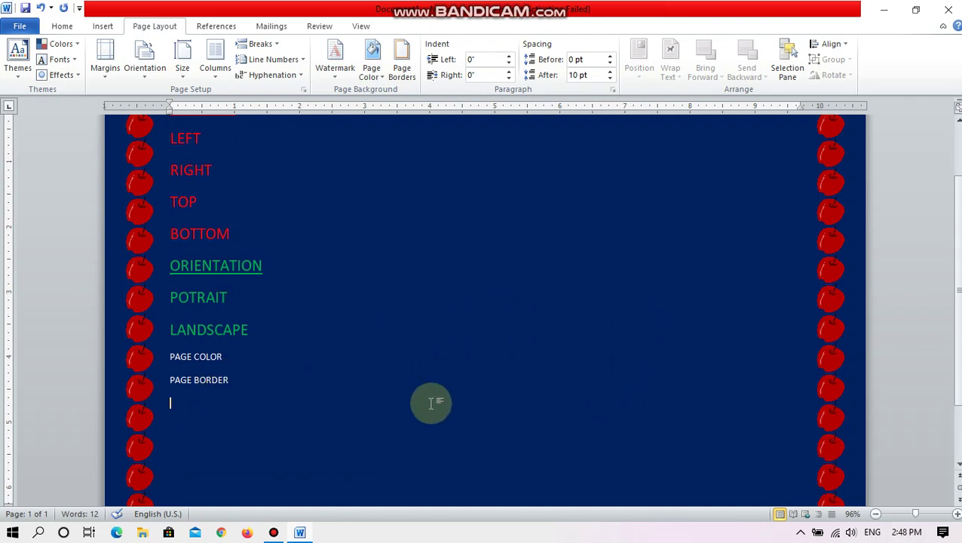
scroll(308, 367, "up", 3)
scroll(327, 404, "down", 3)
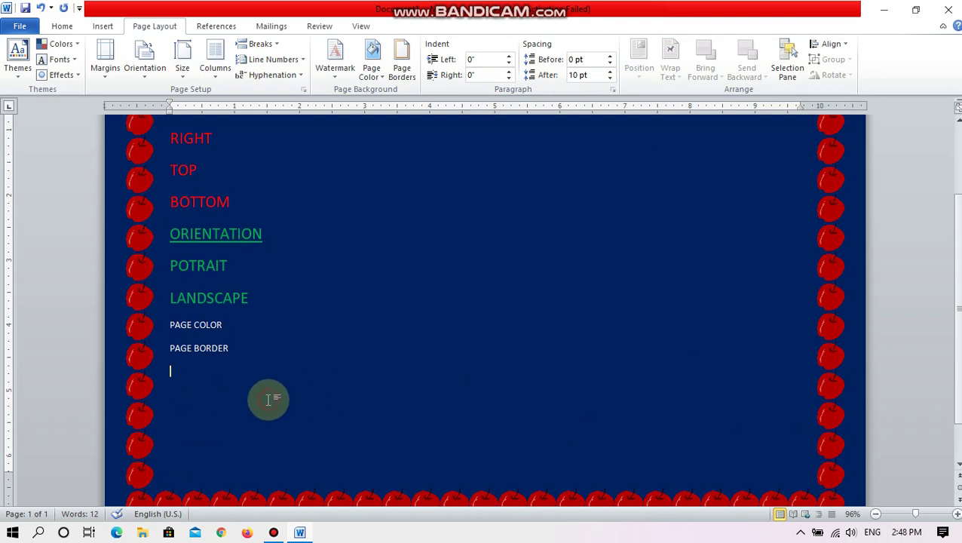
Switch the page's paper size to Letter 8.5" x 11" and back to A4
scroll(249, 382, "up", 3)
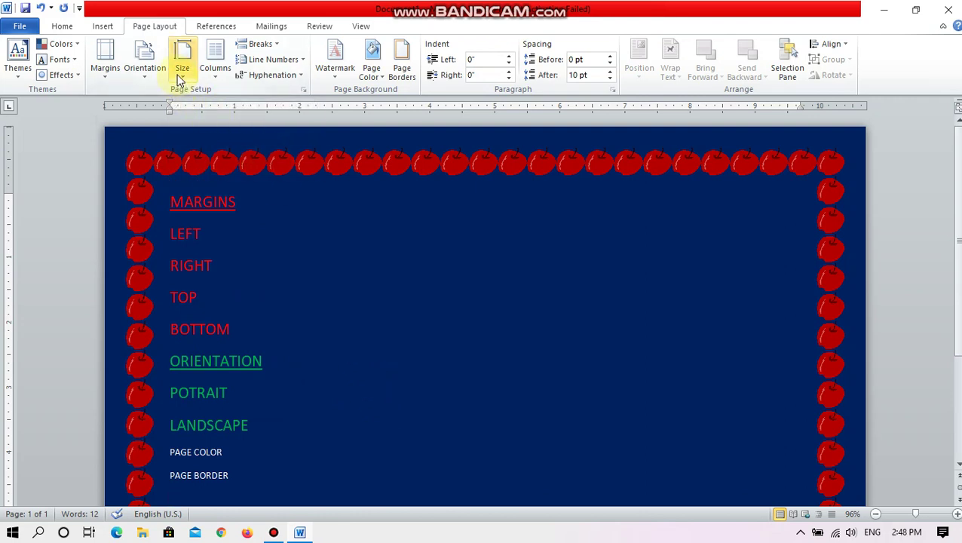
scroll(544, 346, "down", 3)
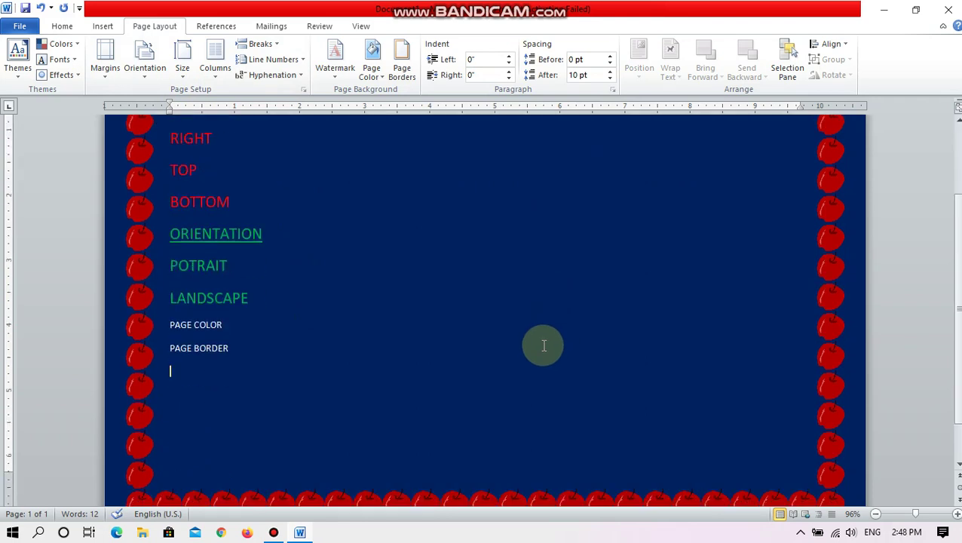
scroll(543, 343, "up", 3)
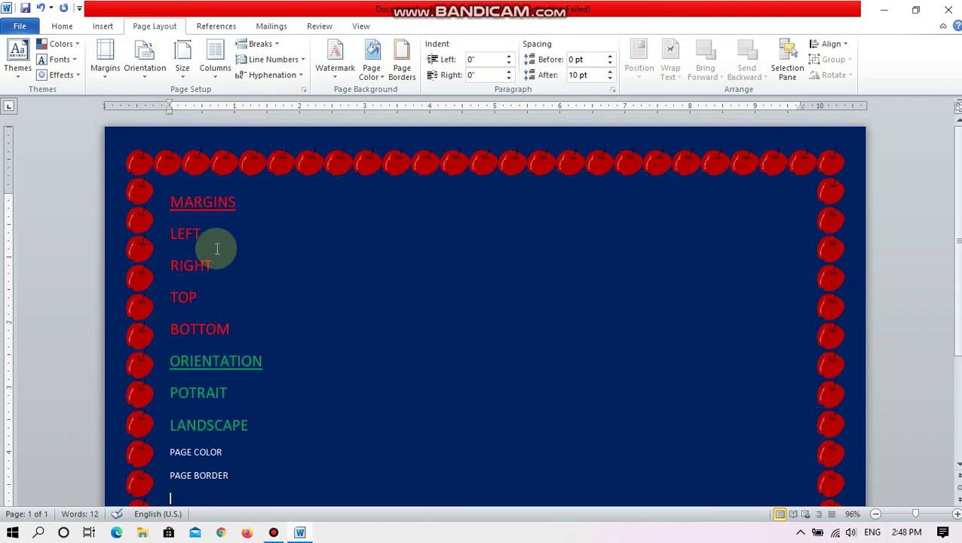
left_click(182, 62)
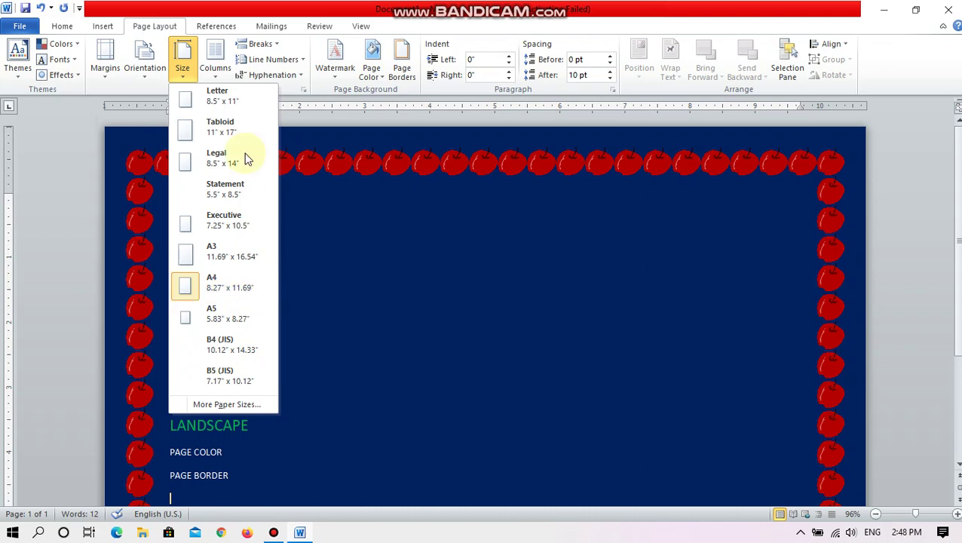
left_click(231, 97)
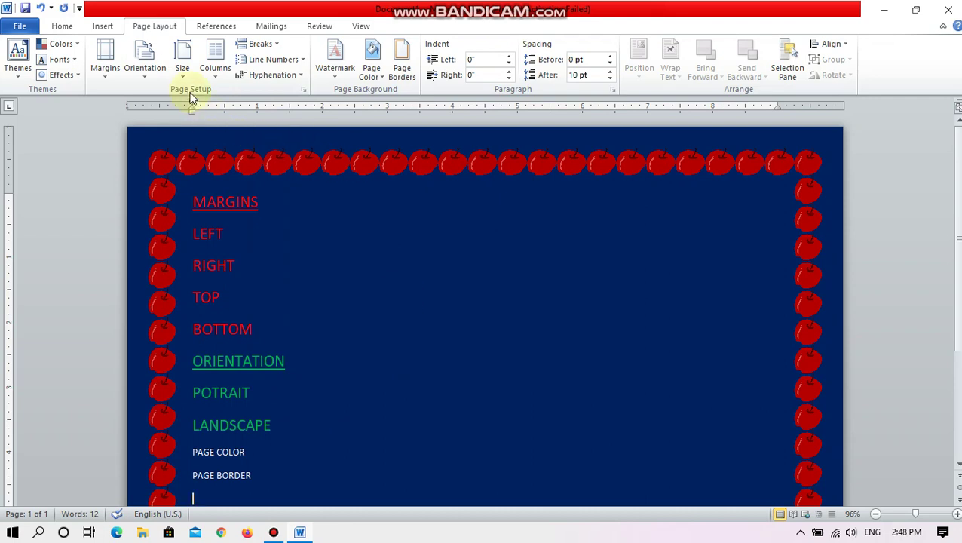
left_click(183, 66)
left_click(240, 290)
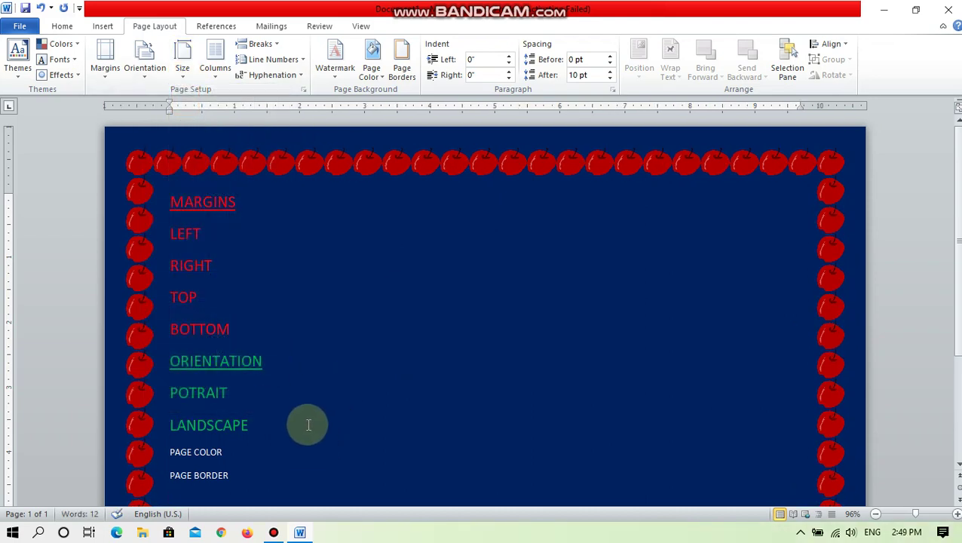
In the print settings, switch the paper size to Letter and back to A4, and return to the document
left_click(20, 26)
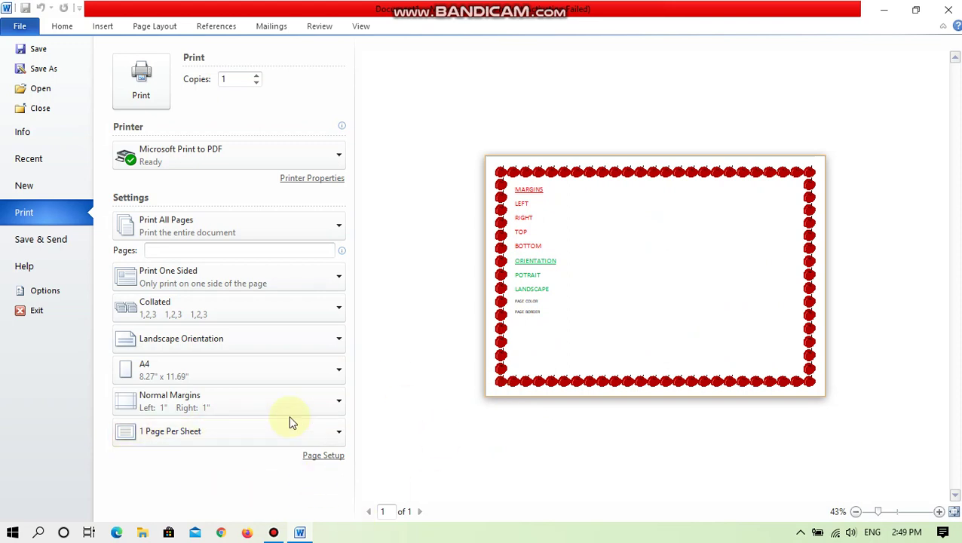
left_click(181, 376)
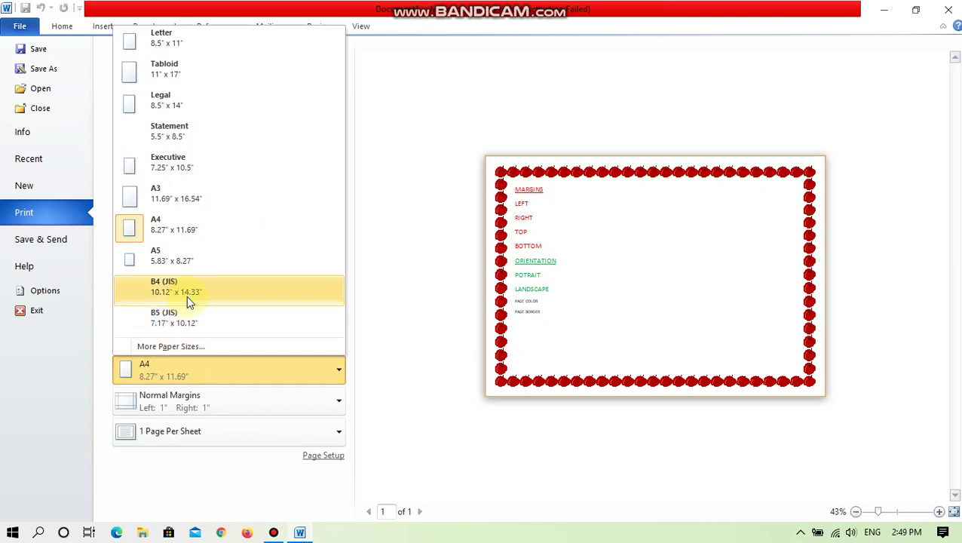
left_click(203, 44)
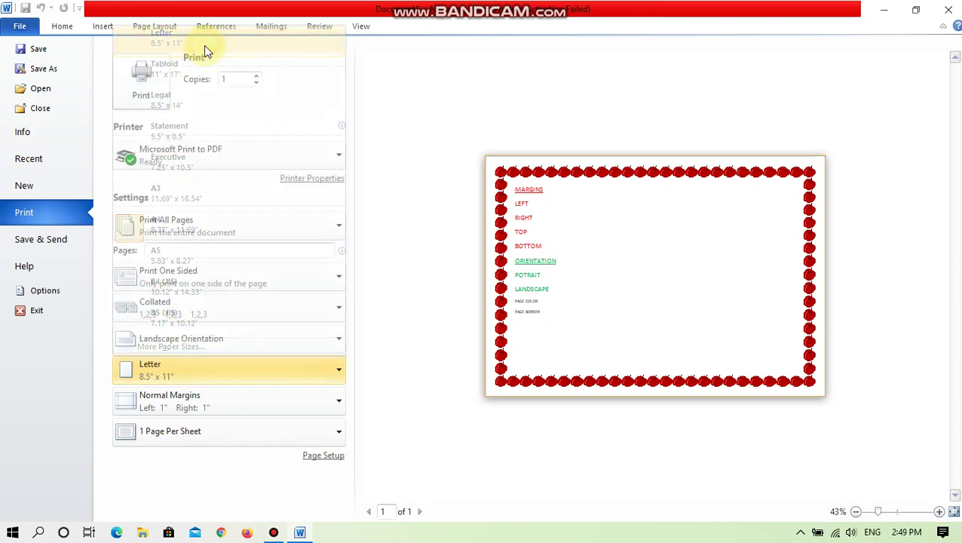
left_click(183, 371)
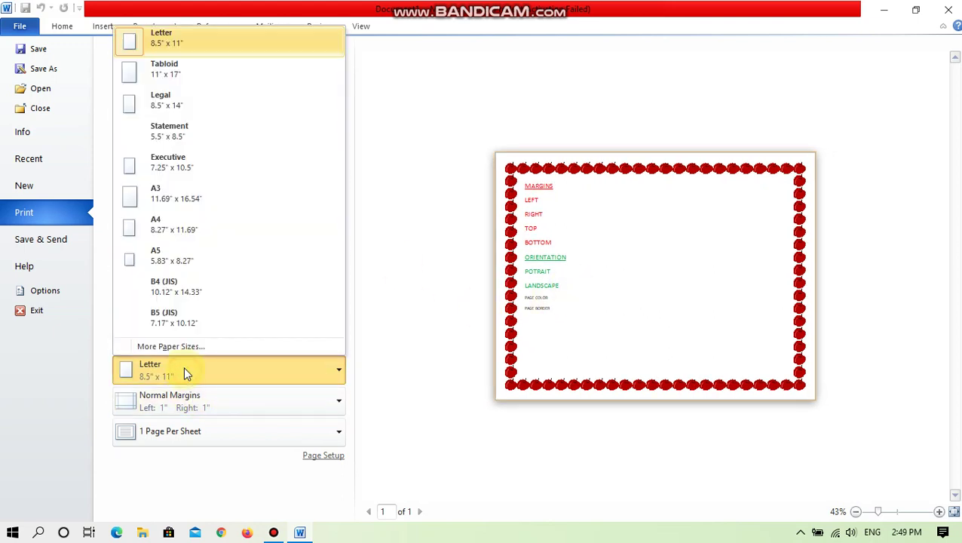
left_click(186, 229)
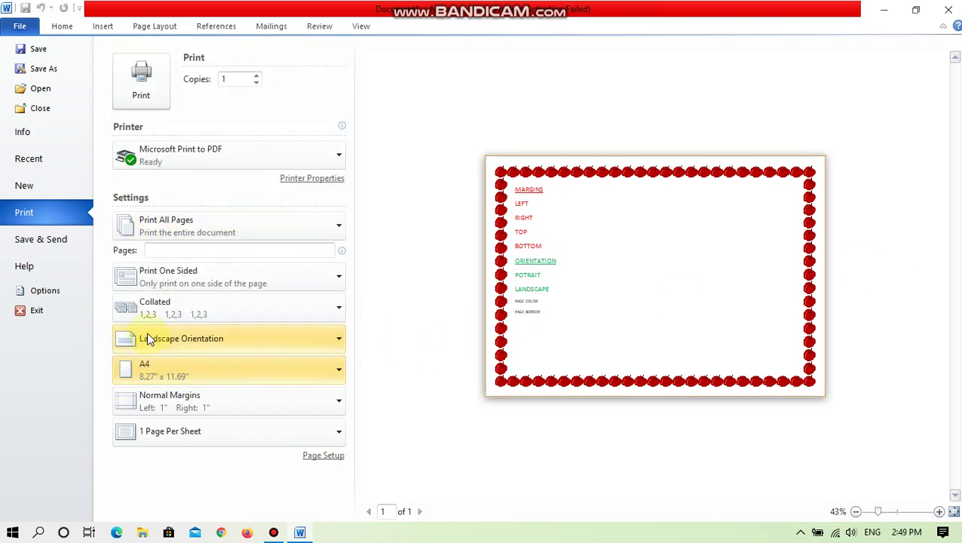
left_click(158, 383)
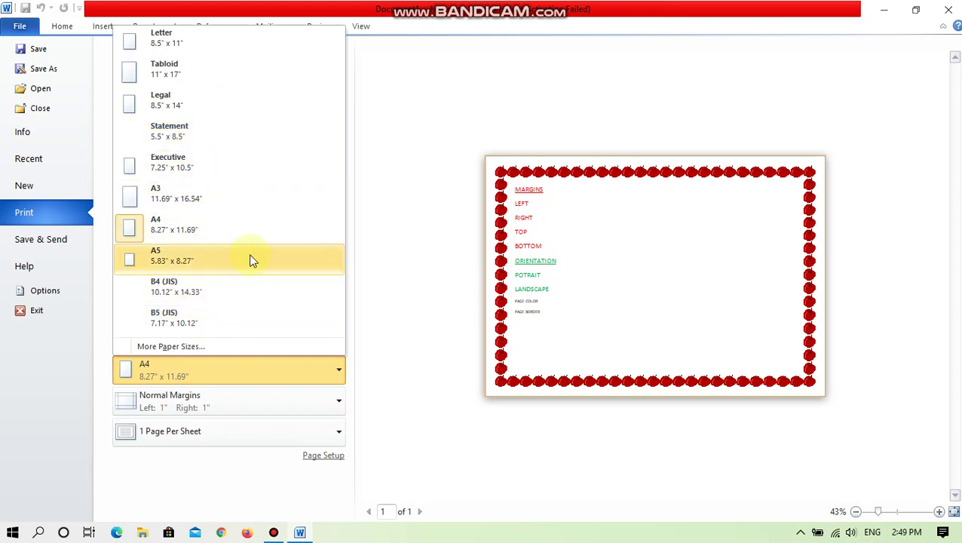
left_click(209, 230)
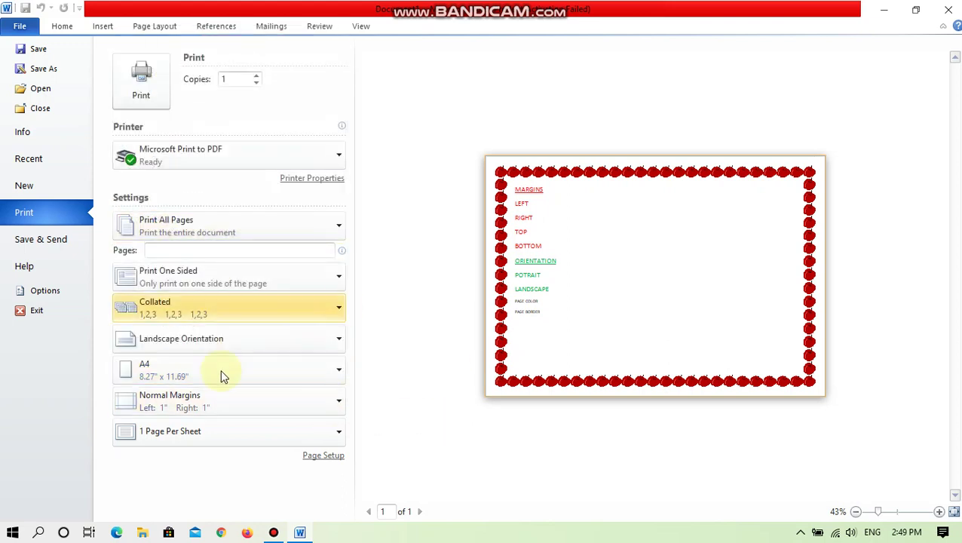
left_click(49, 26)
scroll(387, 298, "up", 3)
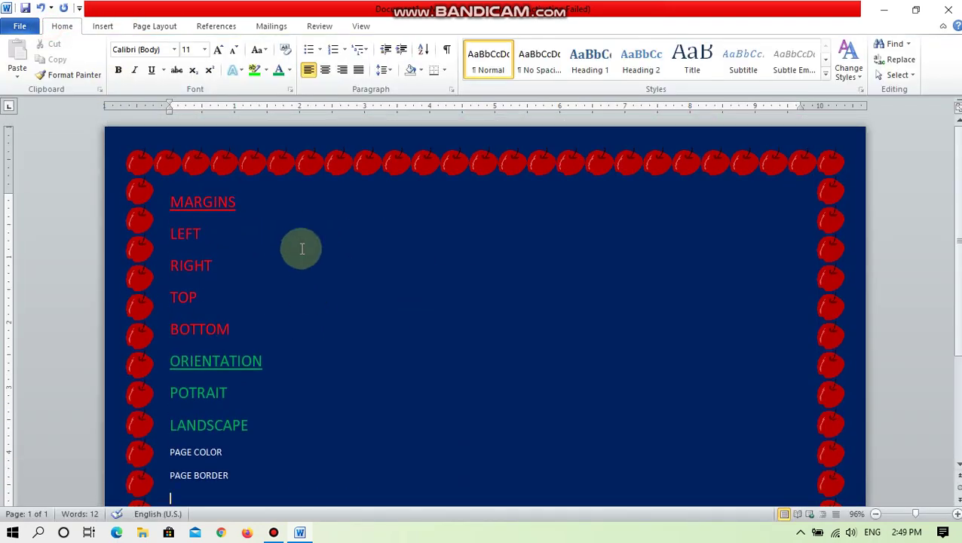
Insert a page break on the empty line below "PAGE BORDER" to start a second page
left_click(155, 26)
left_click(305, 366)
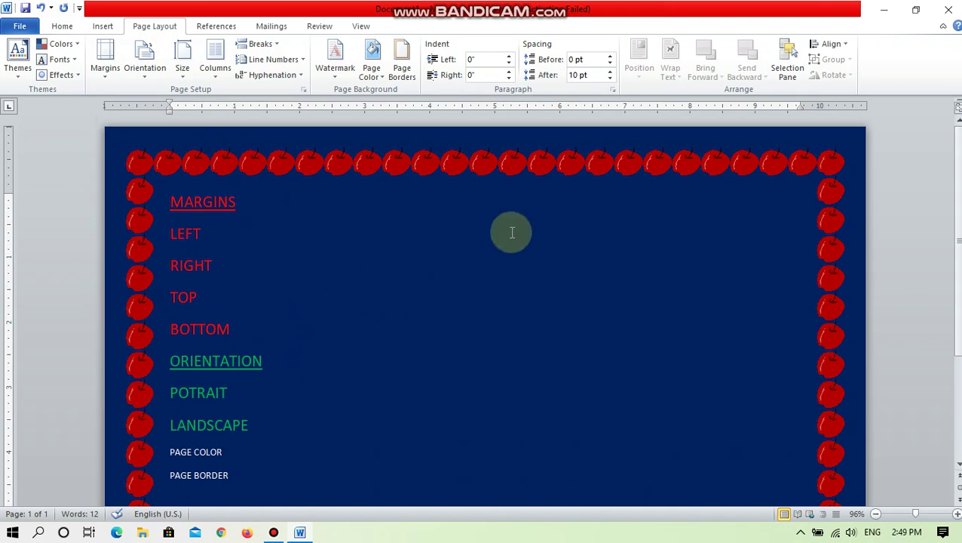
scroll(506, 232, "down", 3)
scroll(528, 376, "up", 2)
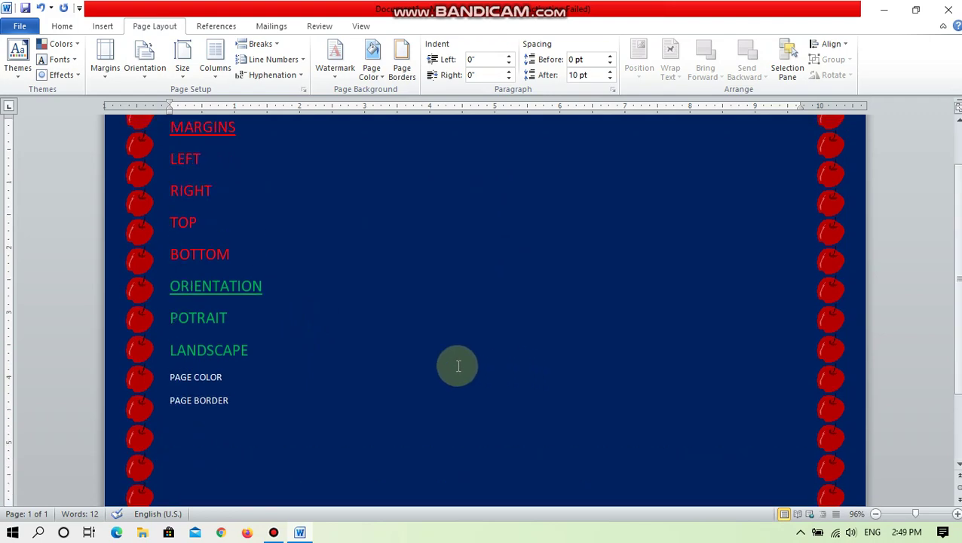
scroll(400, 303, "up", 2)
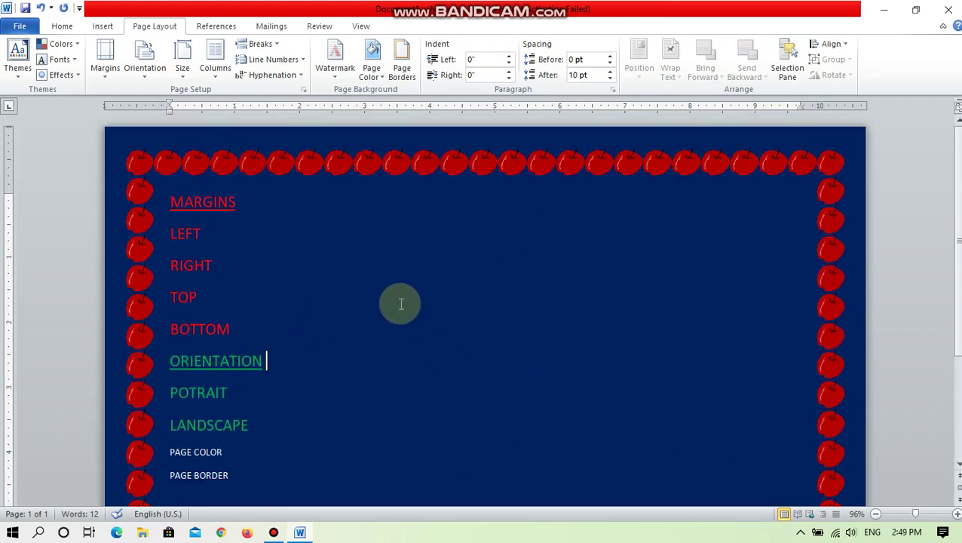
scroll(275, 390, "down", 4)
left_click(523, 420)
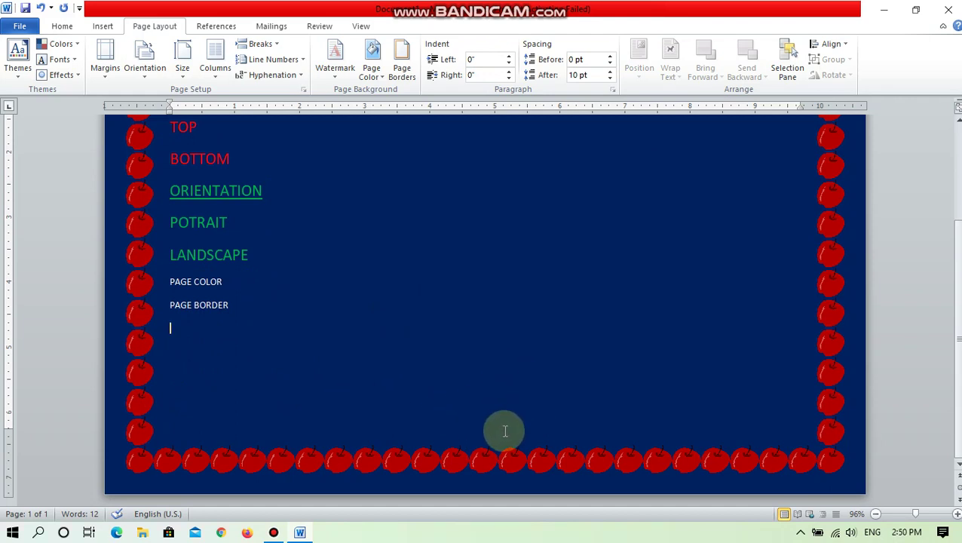
key("ctrl+Return")
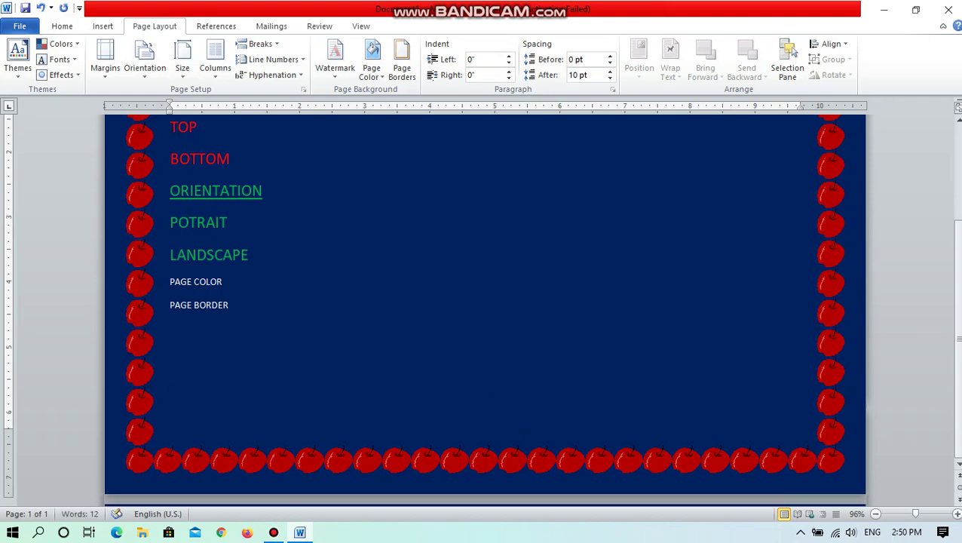
Enter "HELLO" on the second page and inspect the apple border across both pages
scroll(500, 408, "down", 5)
scroll(503, 405, "up", 6)
scroll(503, 406, "down", 5)
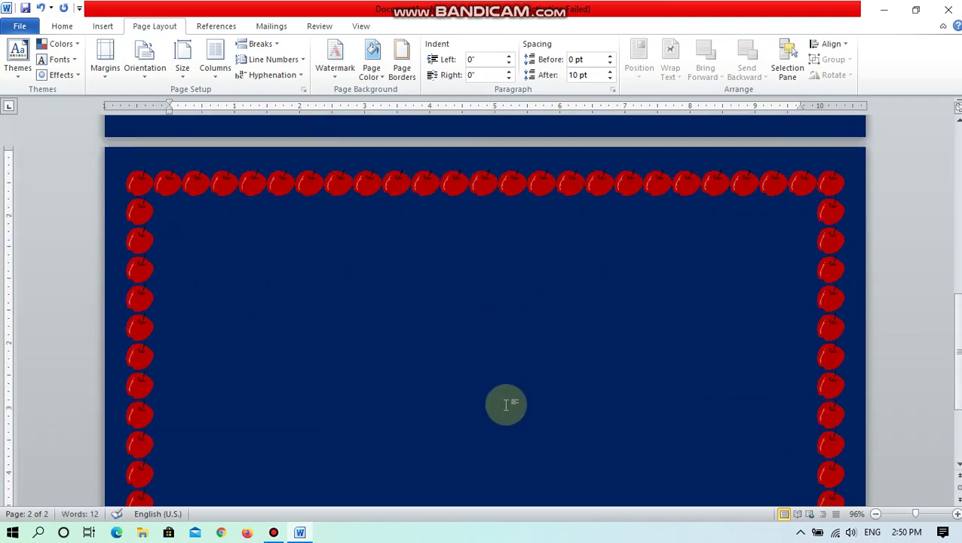
scroll(505, 405, "up", 3)
scroll(507, 406, "up", 3)
type("HELLO")
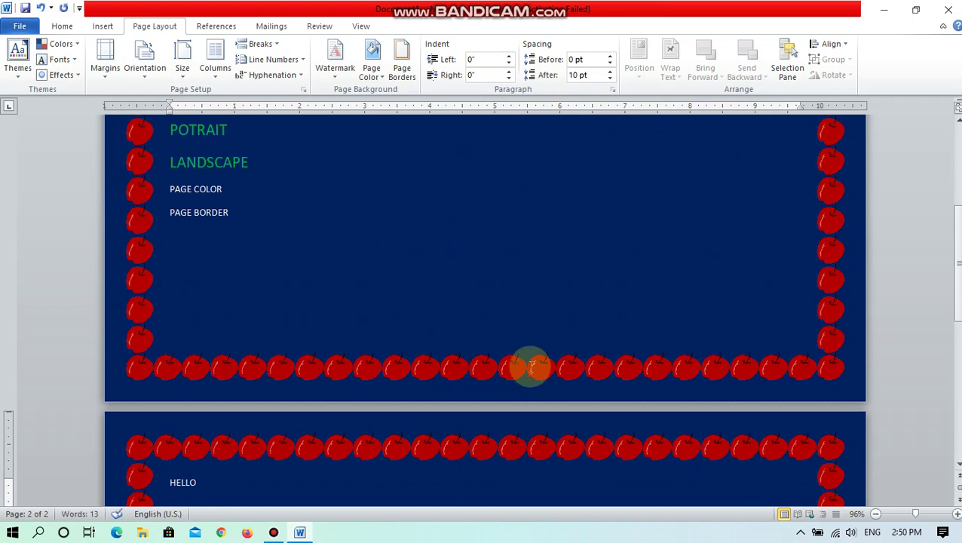
scroll(530, 368, "up", 8)
scroll(530, 378, "down", 15)
scroll(530, 396, "up", 10)
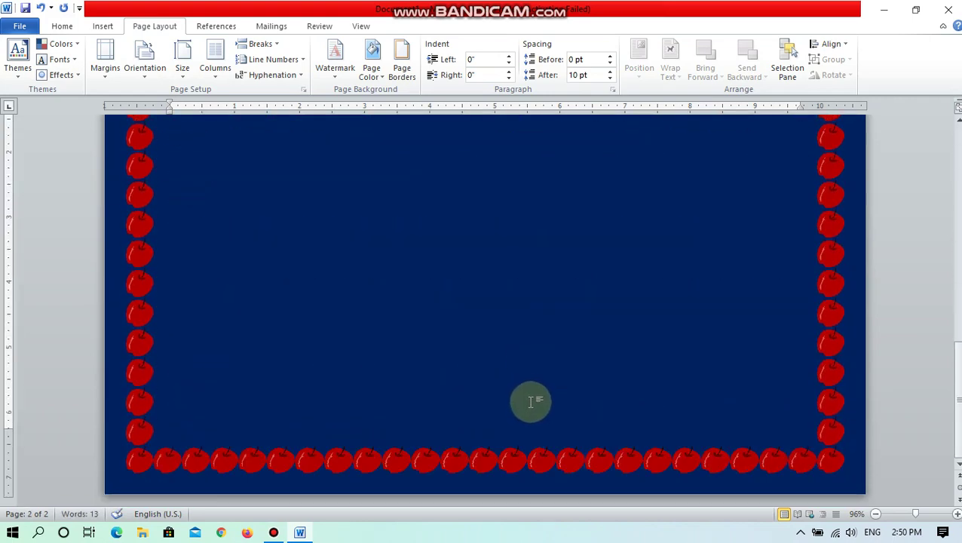
scroll(532, 414, "down", 10)
scroll(531, 415, "up", 12)
scroll(530, 417, "up", 1)
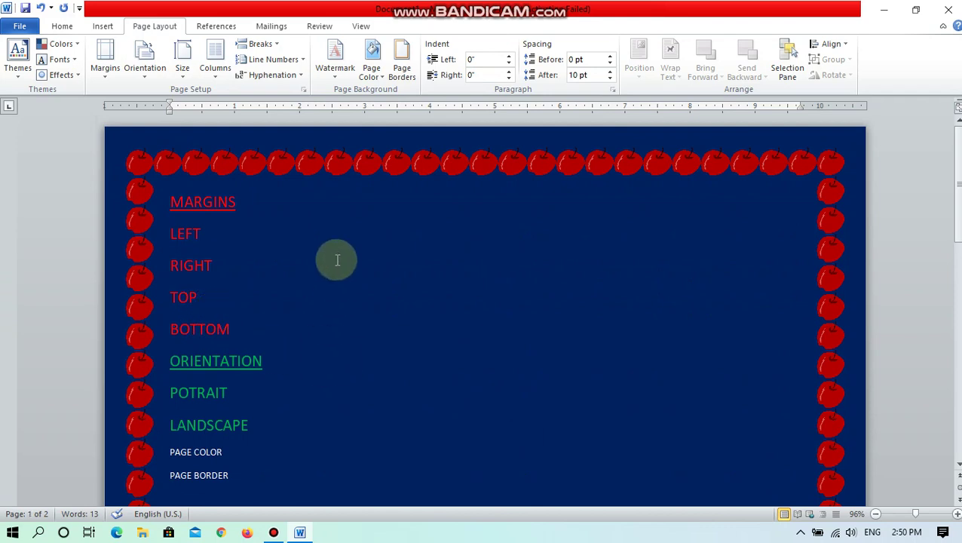
Insert WordArt in the orange-outlined third-row style on the second page, with the text "PROJECT WORK"
left_click(336, 434)
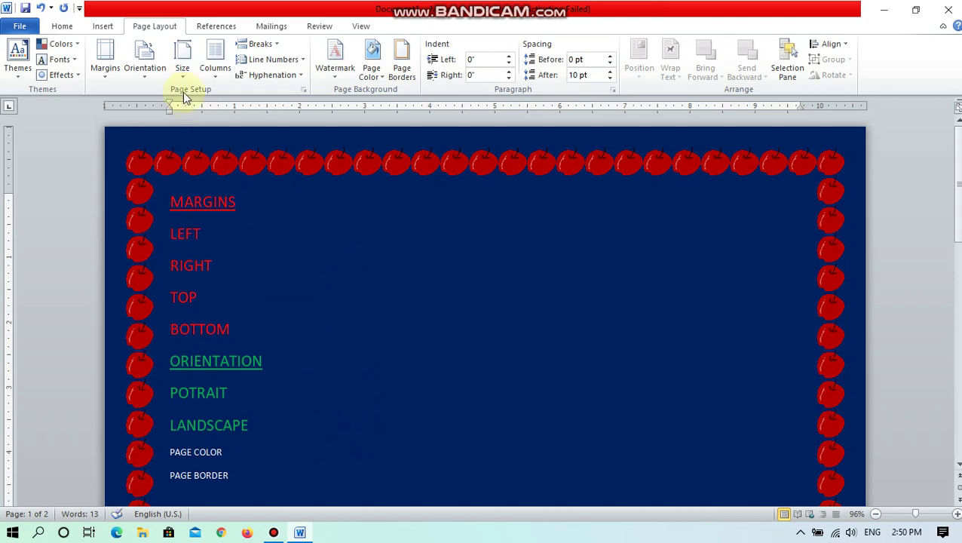
left_click(105, 29)
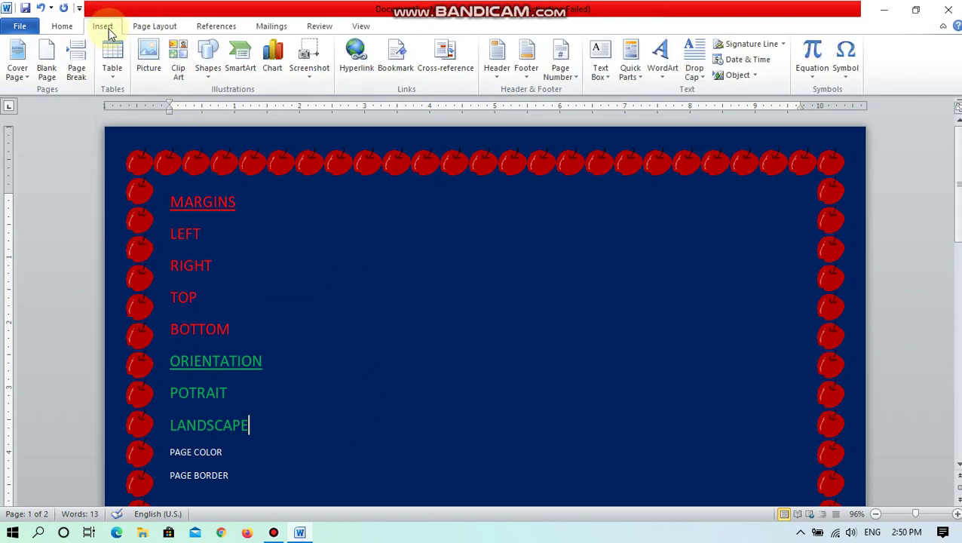
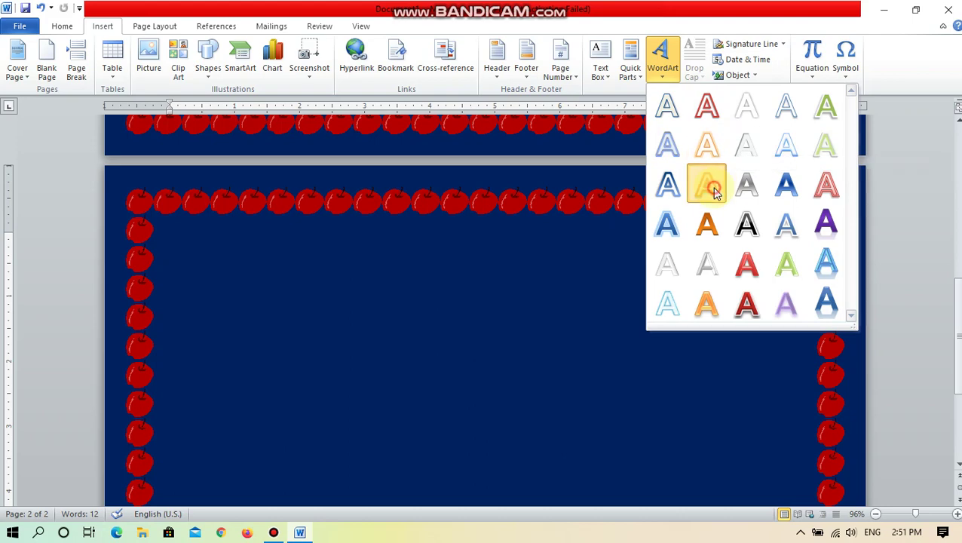
type("P")
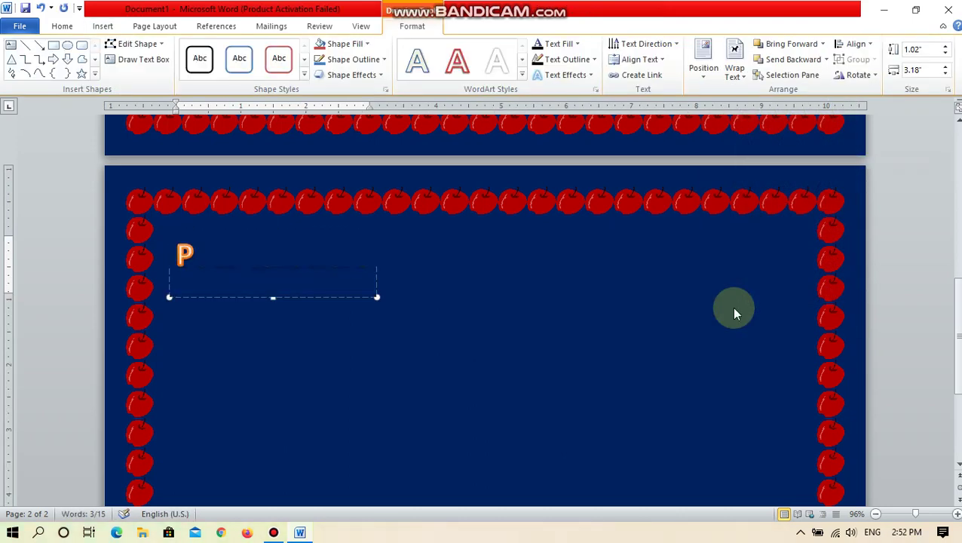
type("ROJ")
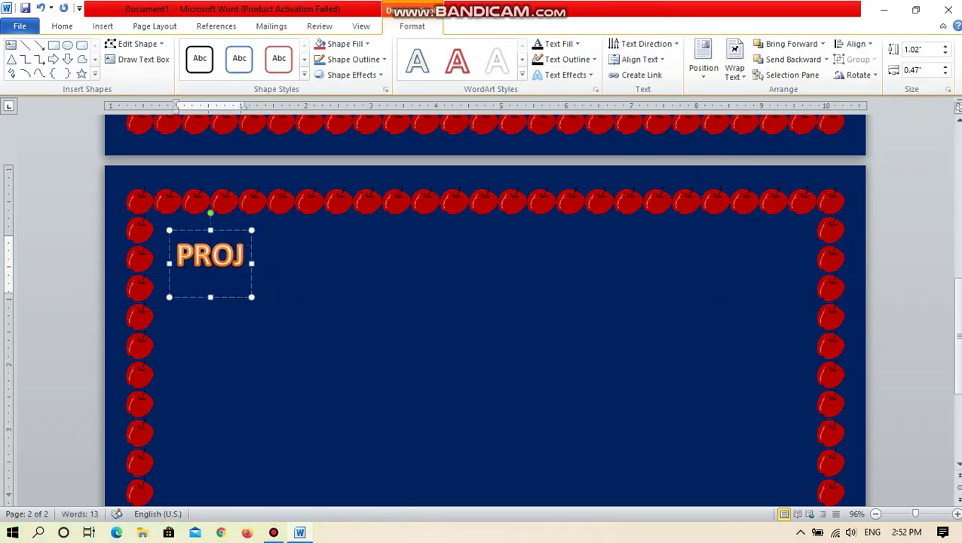
type("ECT WORK")
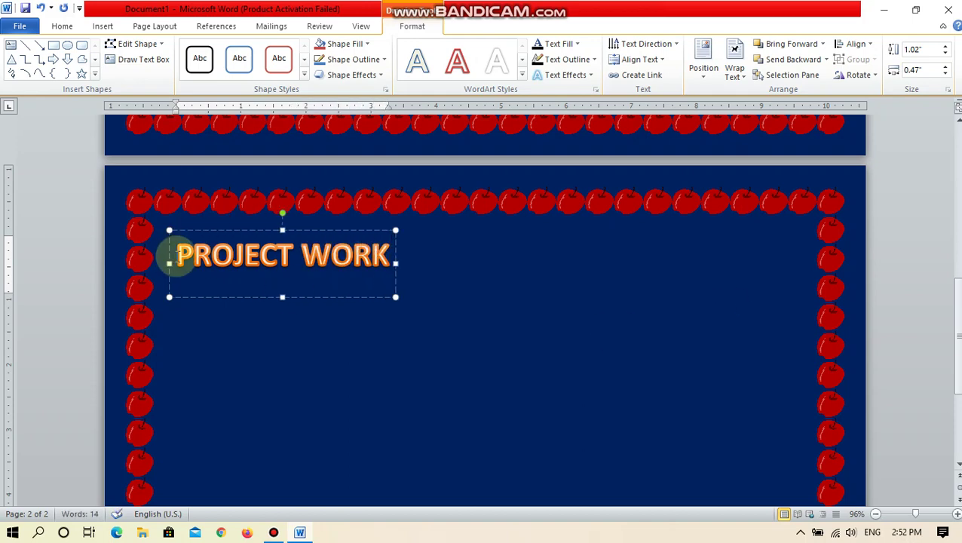
Set the font of the "PROJECT WORK" WordArt to Broadway
left_click_drag(172, 262, 421, 261)
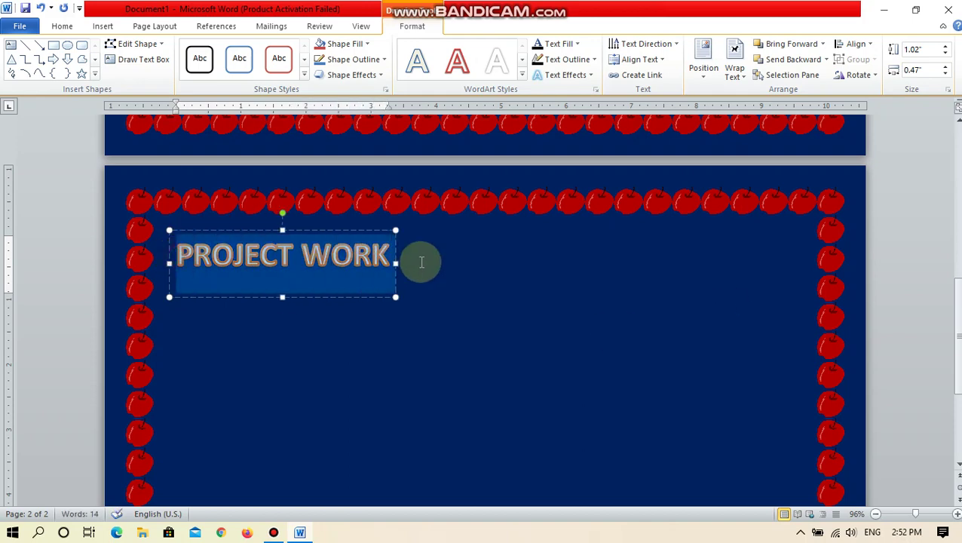
left_click(64, 26)
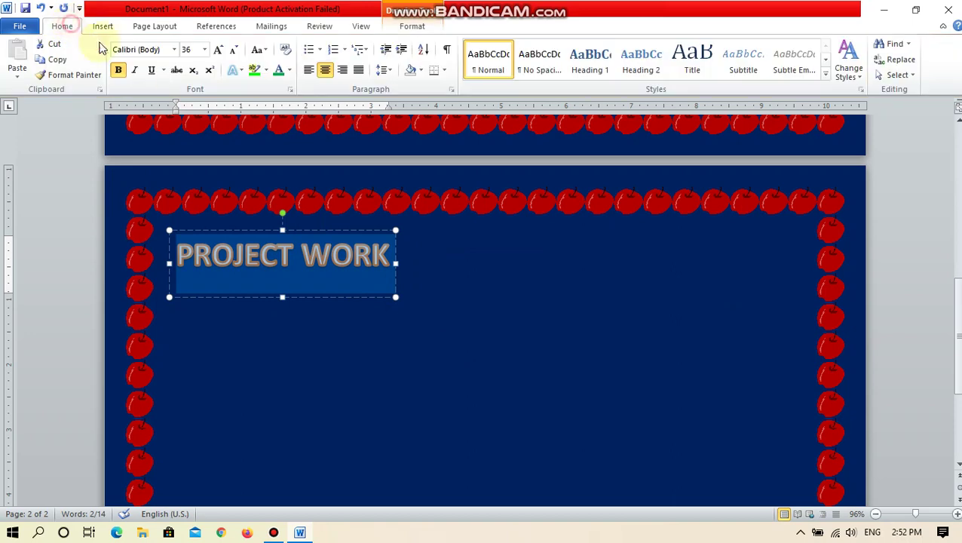
left_click(175, 49)
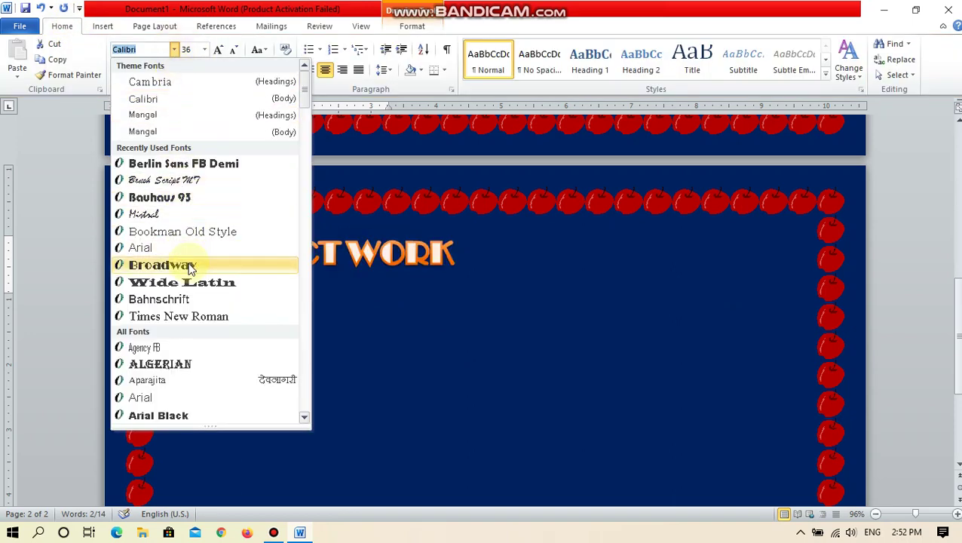
left_click(188, 265)
left_click(445, 367)
Change the "PROJECT WORK" WordArt font to Bauhaus 93
left_click(416, 252)
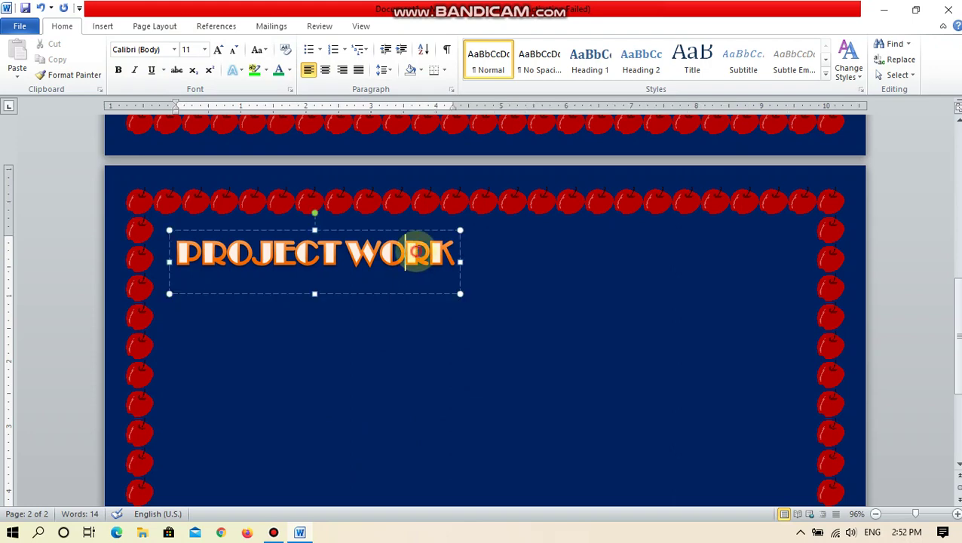
left_click(193, 253)
left_click_drag(193, 253, 452, 256)
left_click(174, 50)
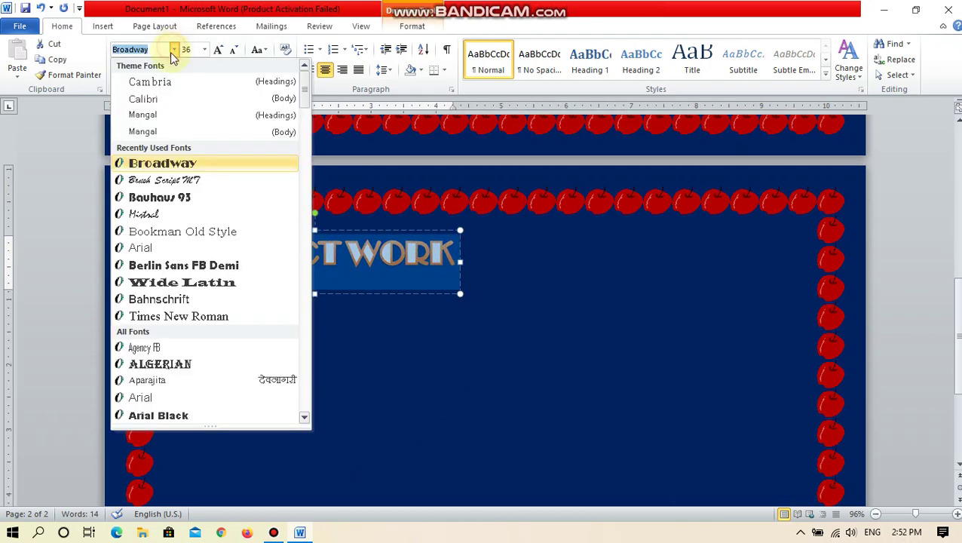
left_click(162, 196)
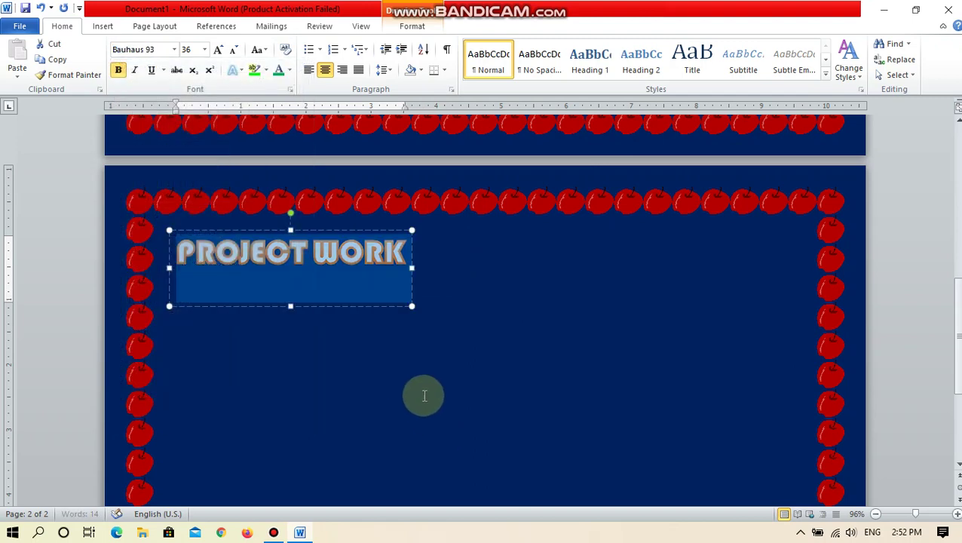
Set the font size of the "PROJECT WORK" WordArt to 72
left_click(423, 395)
left_click_drag(189, 260, 422, 256)
left_click(209, 49)
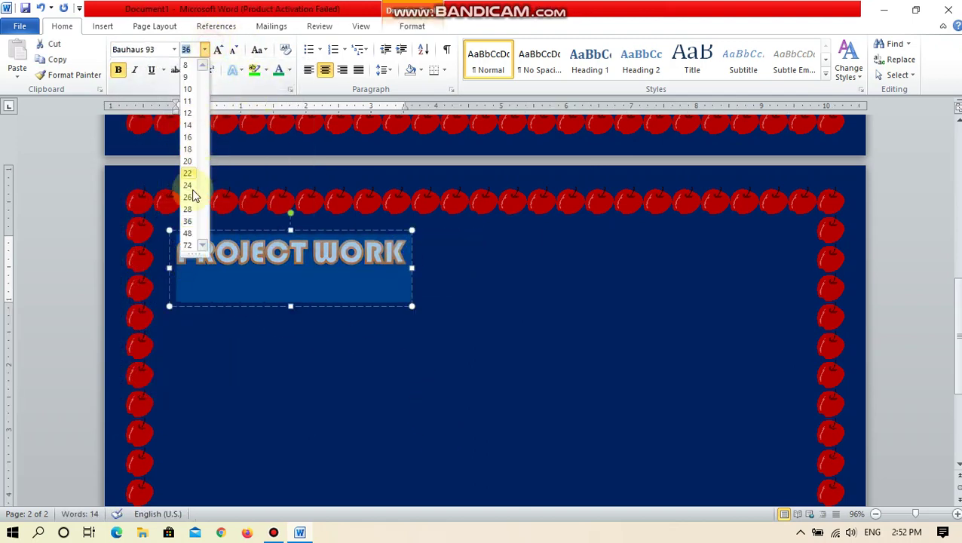
left_click(192, 252)
left_click(556, 457)
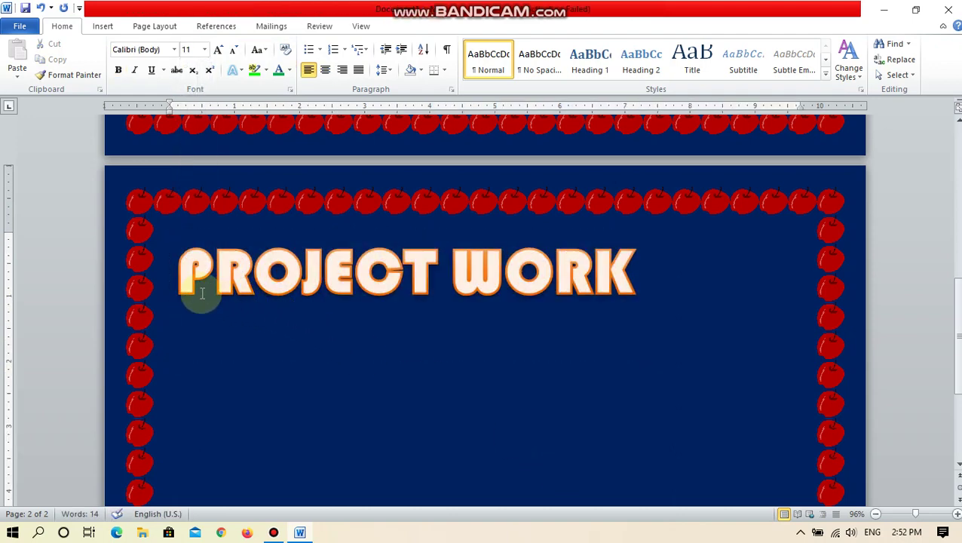
Move the enlarged "PROJECT WORK" WordArt so it sits roughly centred between the side borders of the second page
left_click(310, 293)
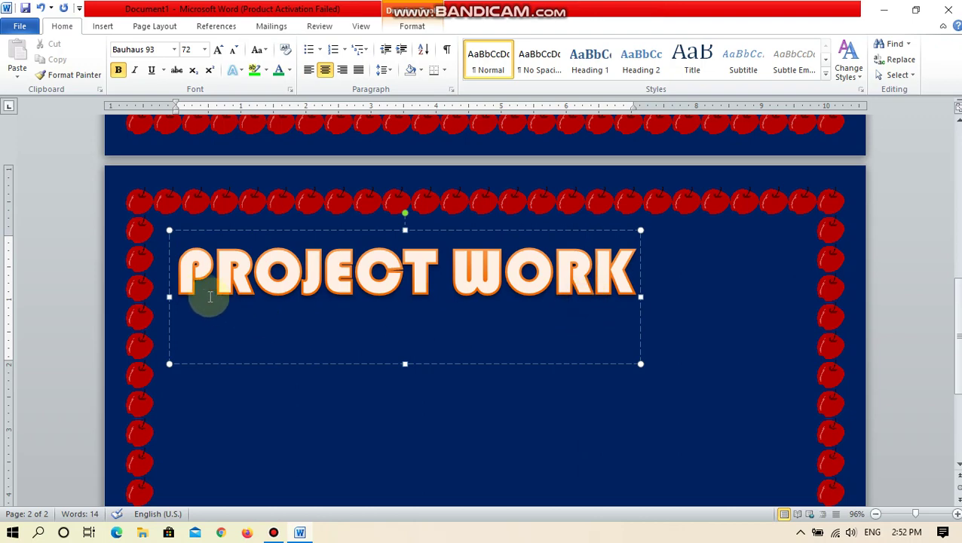
left_click_drag(190, 292, 659, 294)
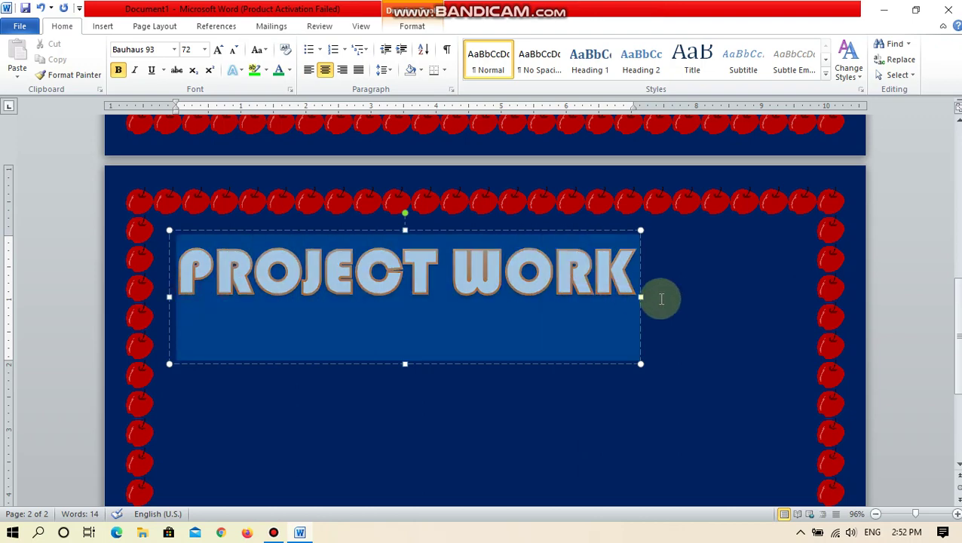
left_click(325, 70)
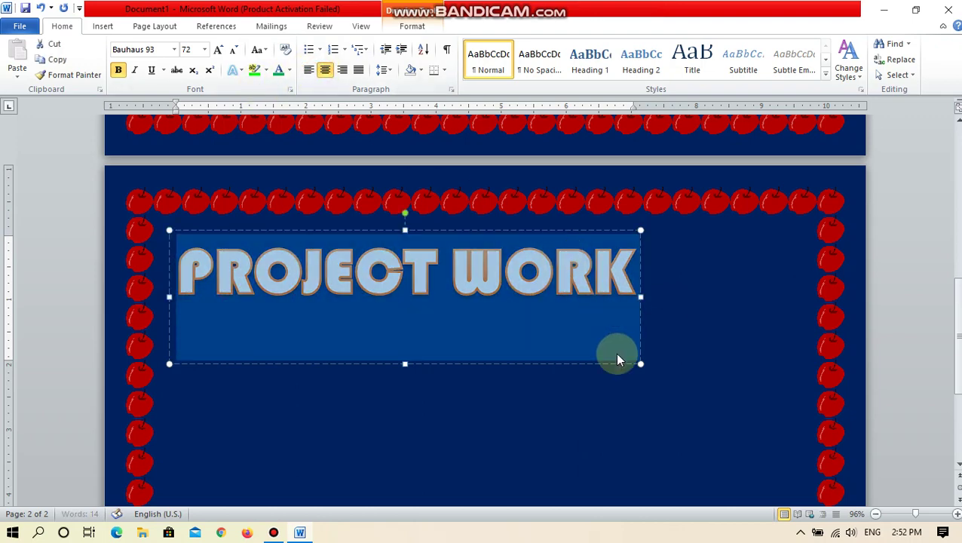
left_click_drag(617, 367, 712, 382)
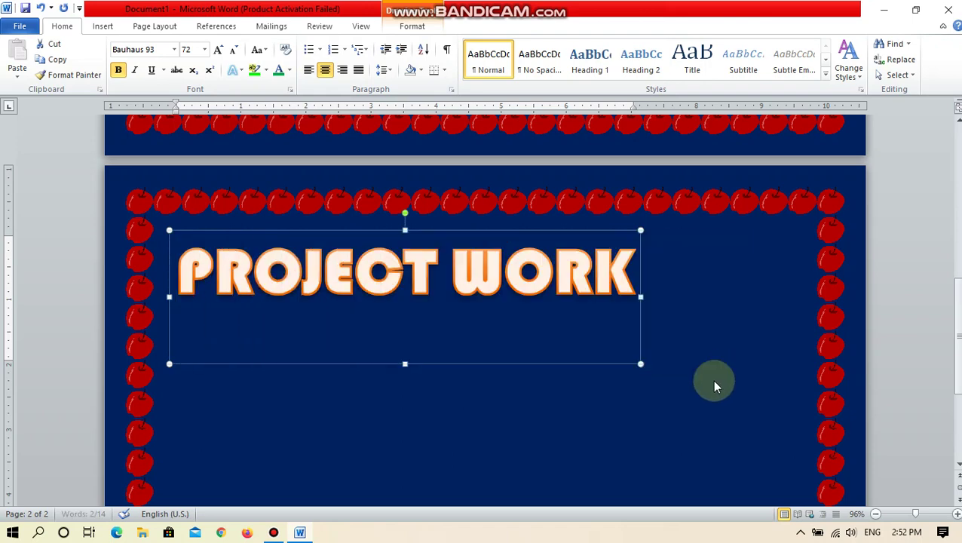
left_click(597, 339)
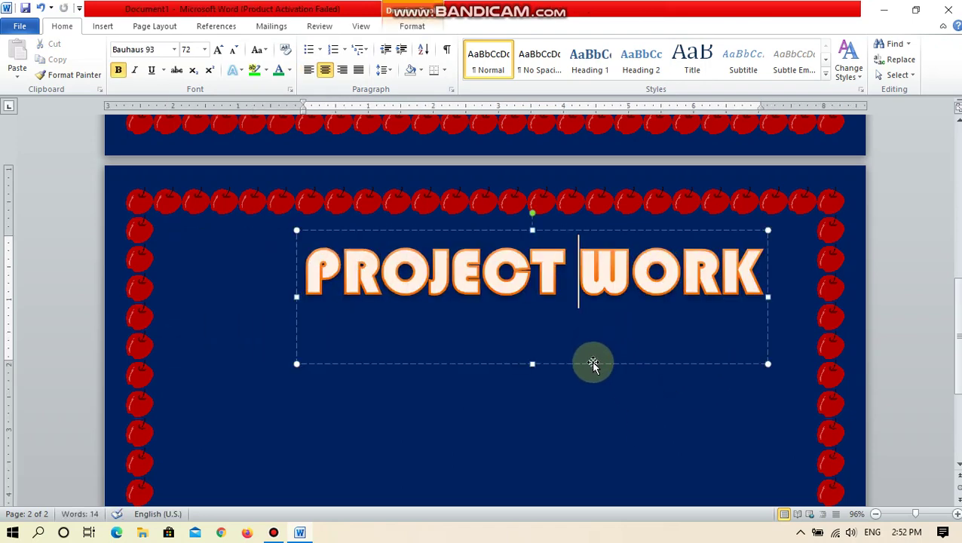
left_click_drag(590, 364, 569, 361)
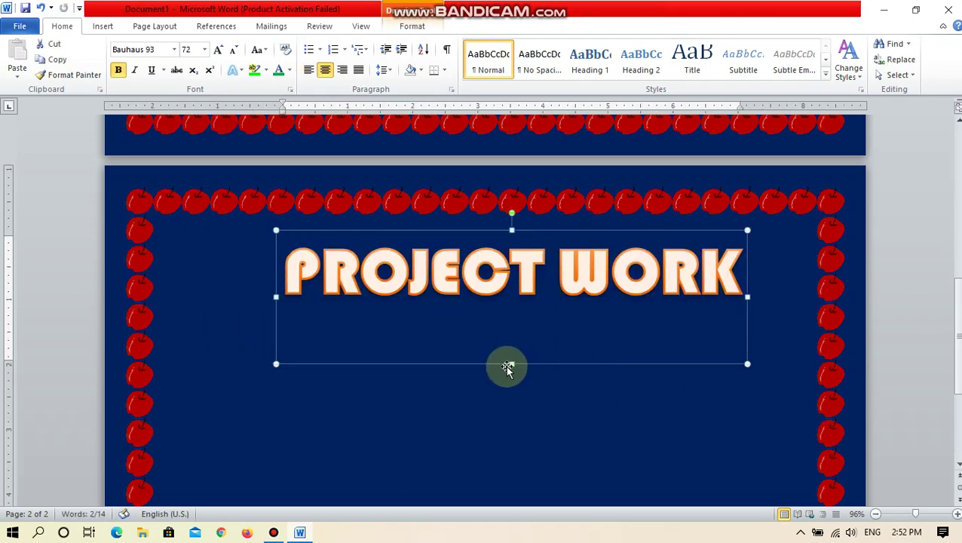
Shorten the "PROJECT WORK" WordArt box from its lower edge to about 1.41" high
left_click_drag(511, 363, 515, 323)
left_click(541, 358)
left_click(496, 288)
left_click(550, 400)
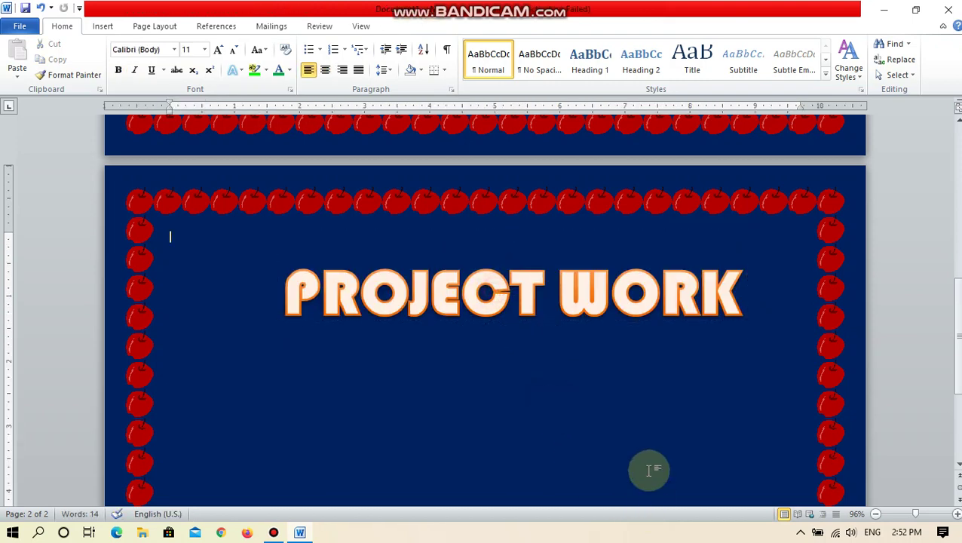
Apply the dark red bevelled WordArt style, third in the sixth gallery row, to the whole "PROJECT WORK" text
left_click(330, 301)
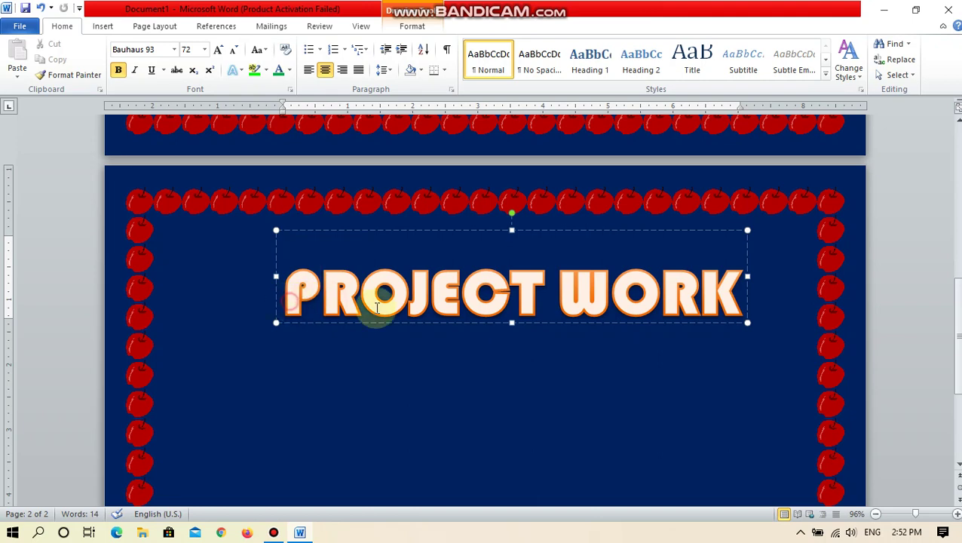
left_click_drag(376, 312, 716, 320)
left_click(681, 380)
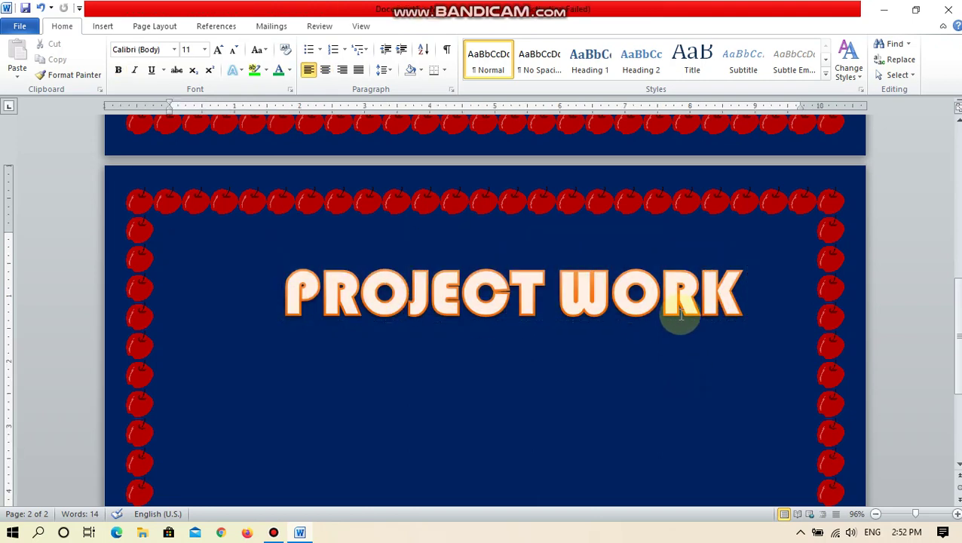
double_click(681, 315)
left_click(360, 296)
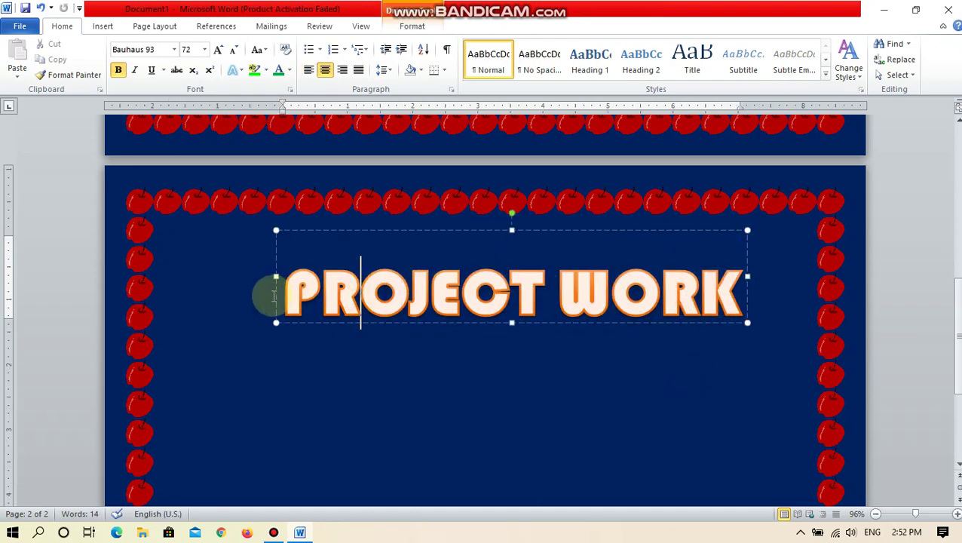
left_click_drag(297, 297, 731, 302)
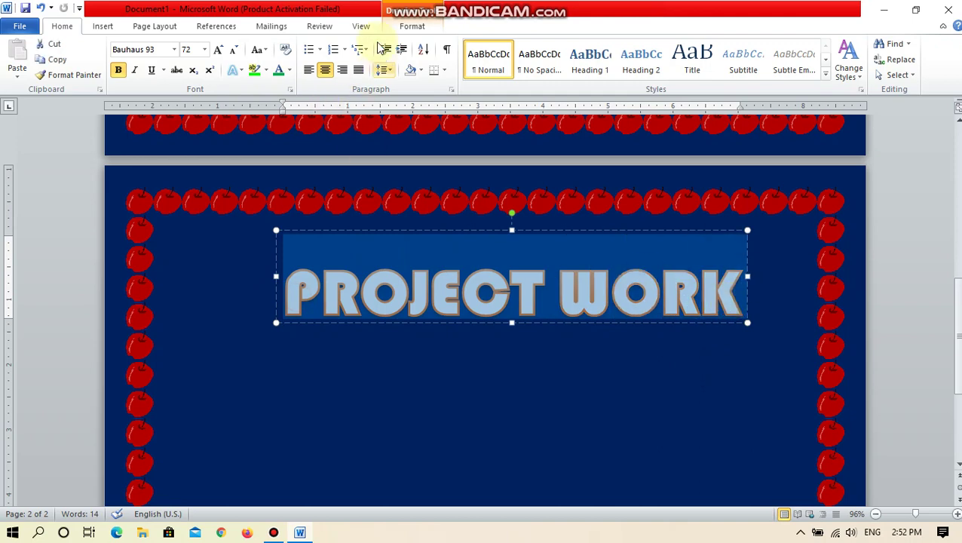
left_click(413, 26)
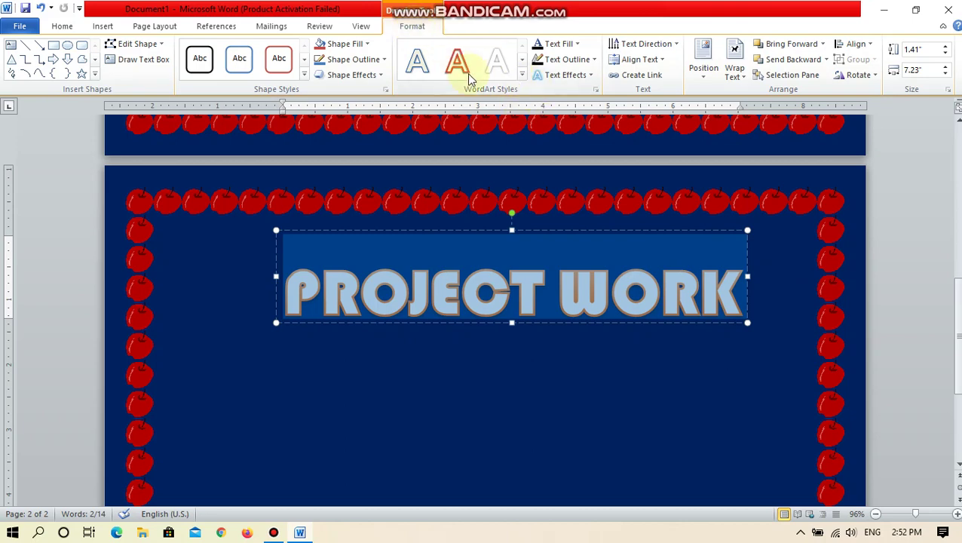
left_click(305, 75)
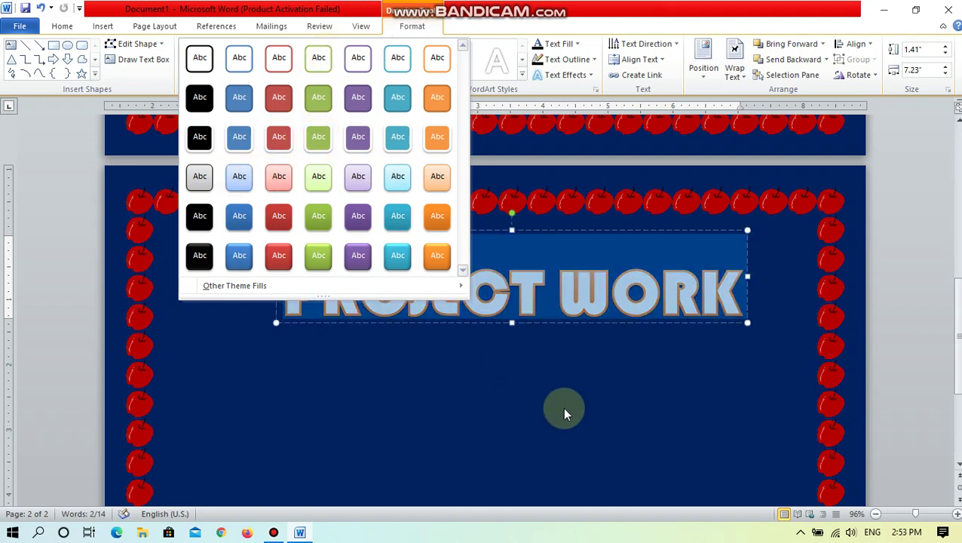
left_click(596, 290)
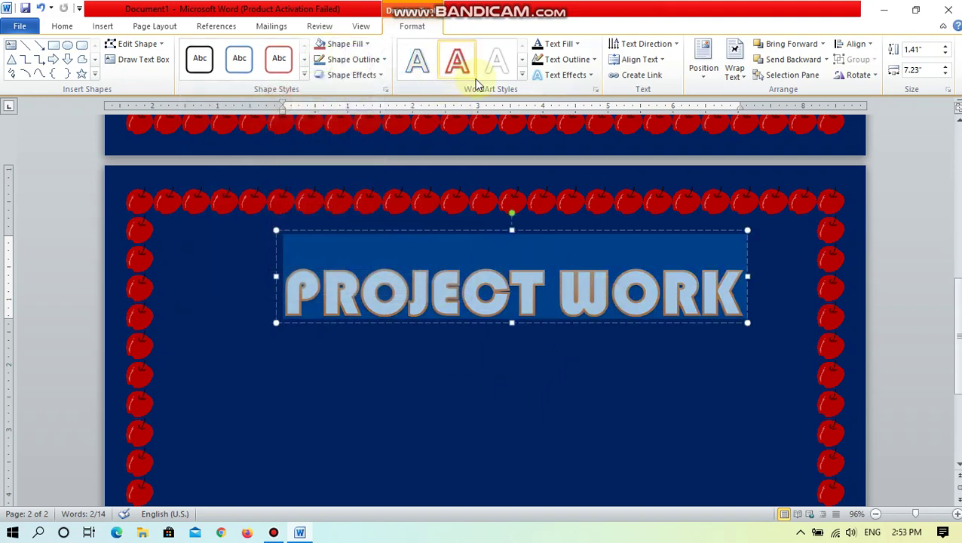
left_click(521, 75)
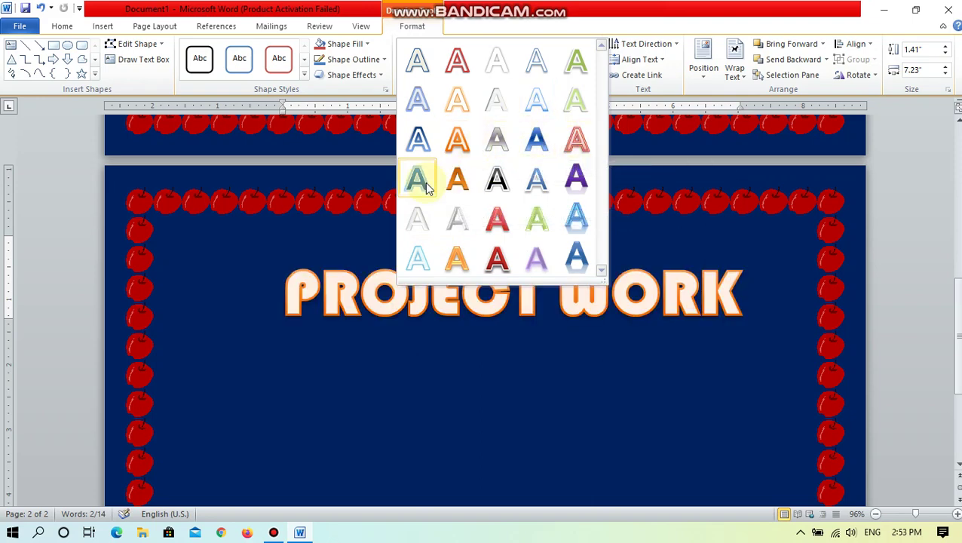
left_click(488, 256)
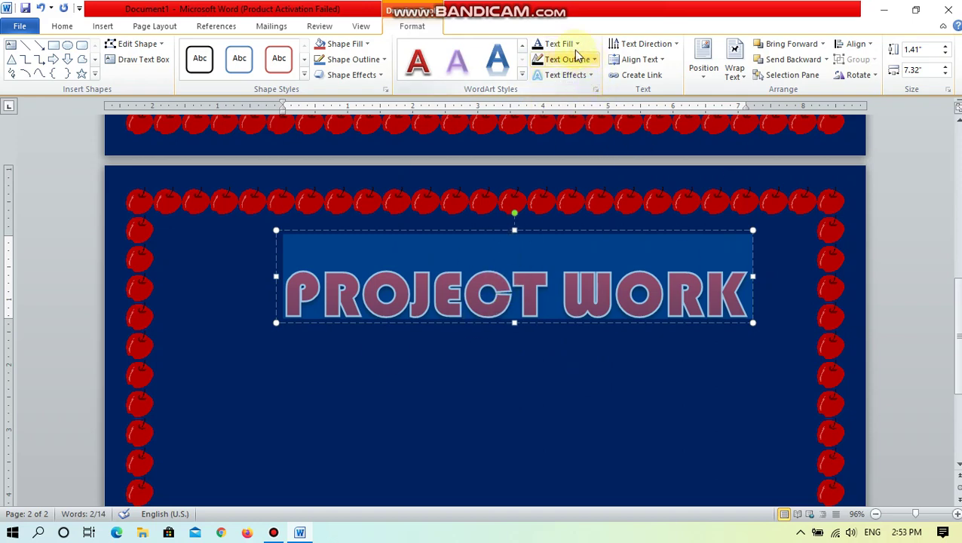
Extend the "PROJECT WORK" WordArt box downward to about 2.77" high
left_click(586, 78)
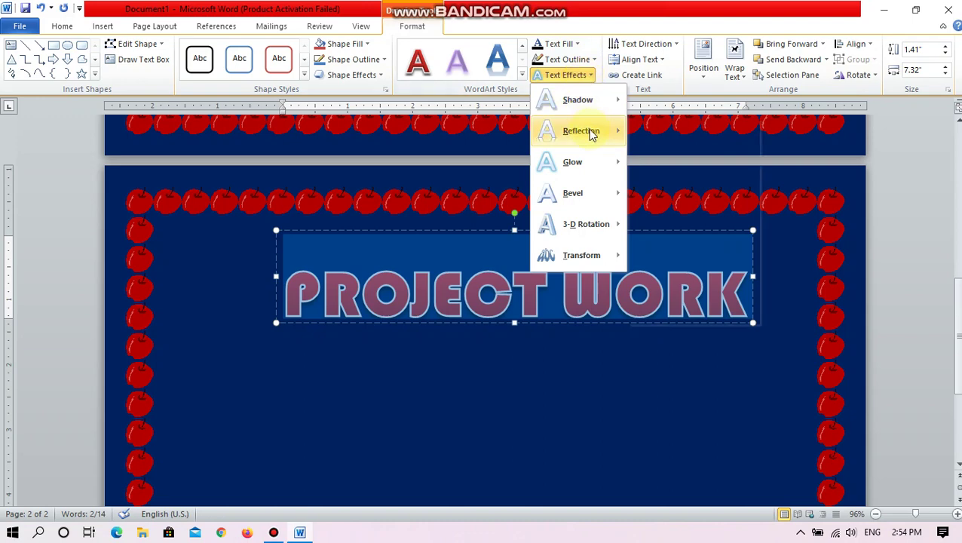
mouse_move(592, 135)
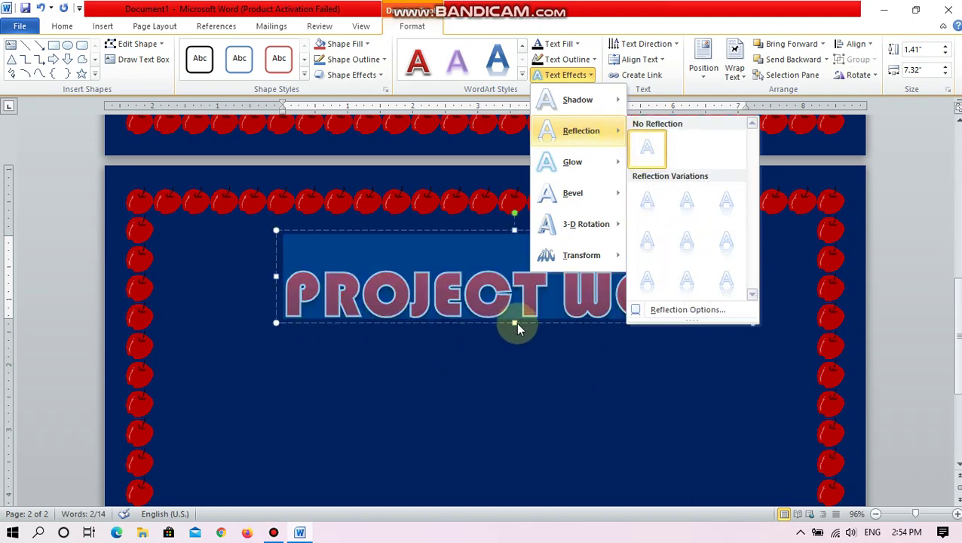
left_click(516, 323)
left_click_drag(514, 323, 516, 421)
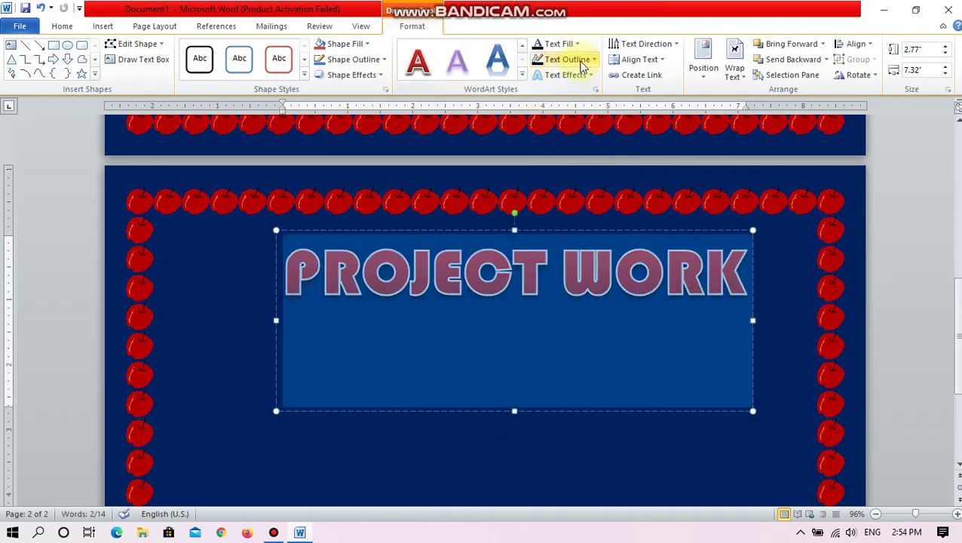
Add a reflection to the "PROJECT WORK" text using the middle variation with 8 pt offset
left_click(577, 75)
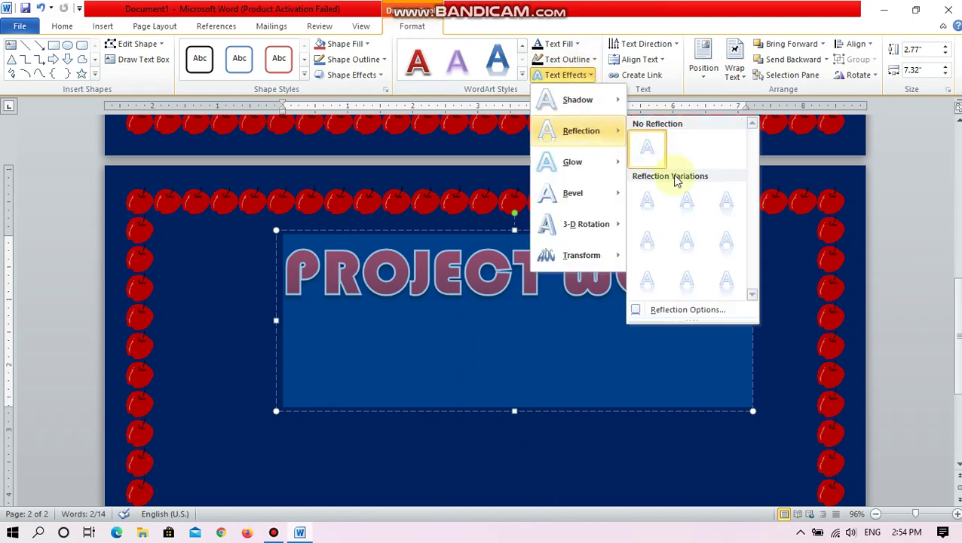
left_click(685, 280)
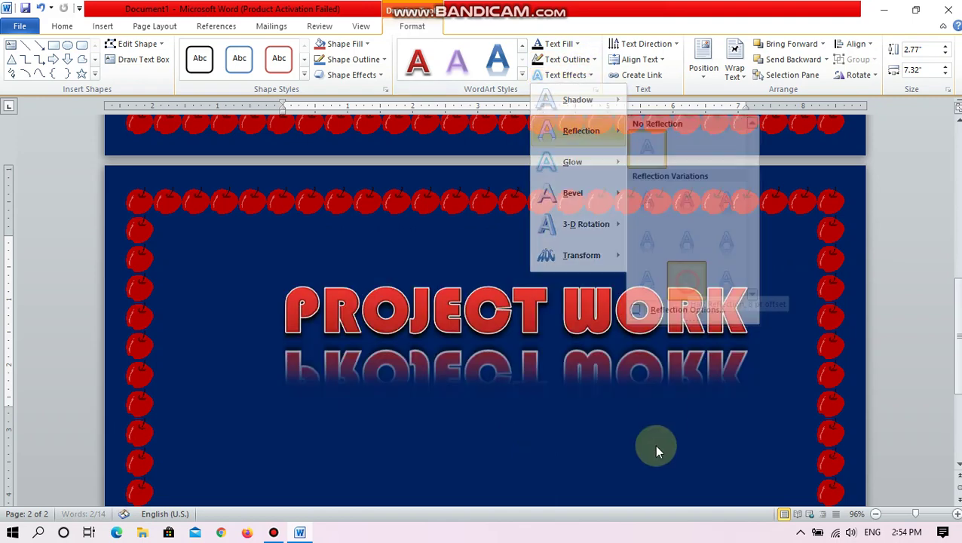
left_click(662, 403)
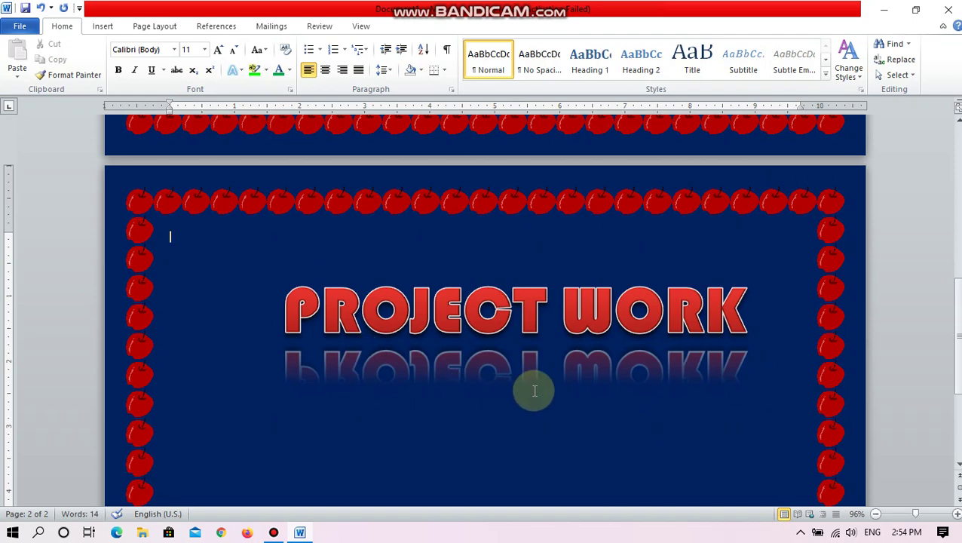
Apply a Parallel 3-D Rotation to the whole "PROJECT WORK" text, using the first preset in the second Parallel row
left_click(468, 378)
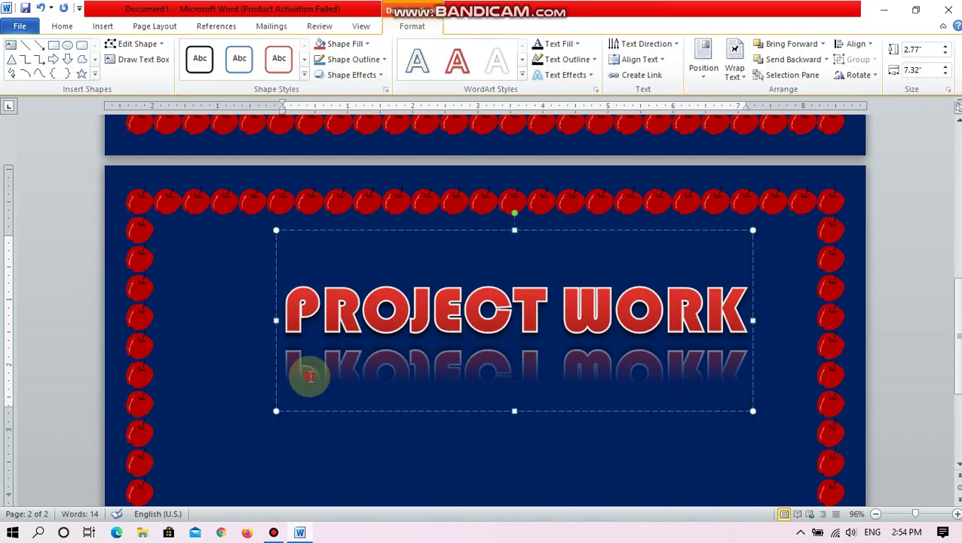
left_click_drag(309, 375, 764, 369)
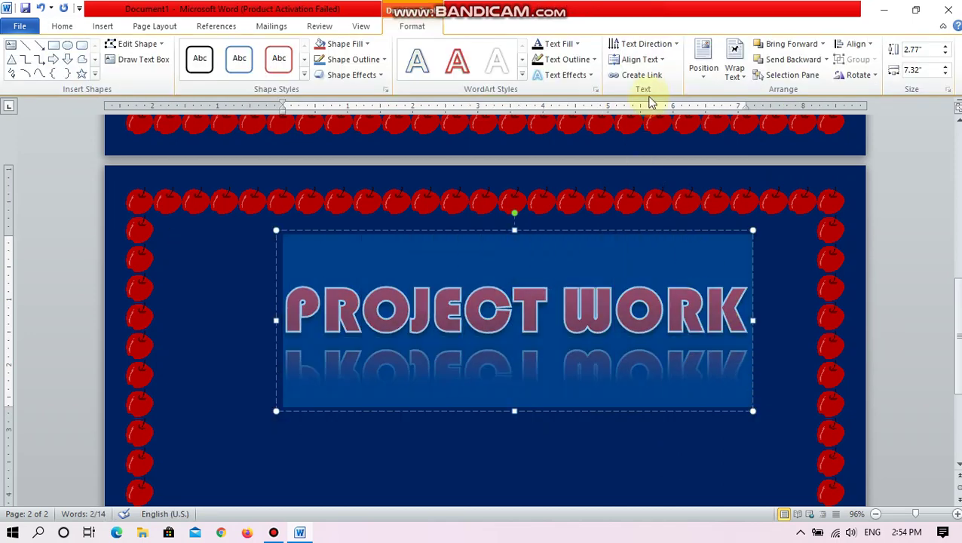
left_click(584, 76)
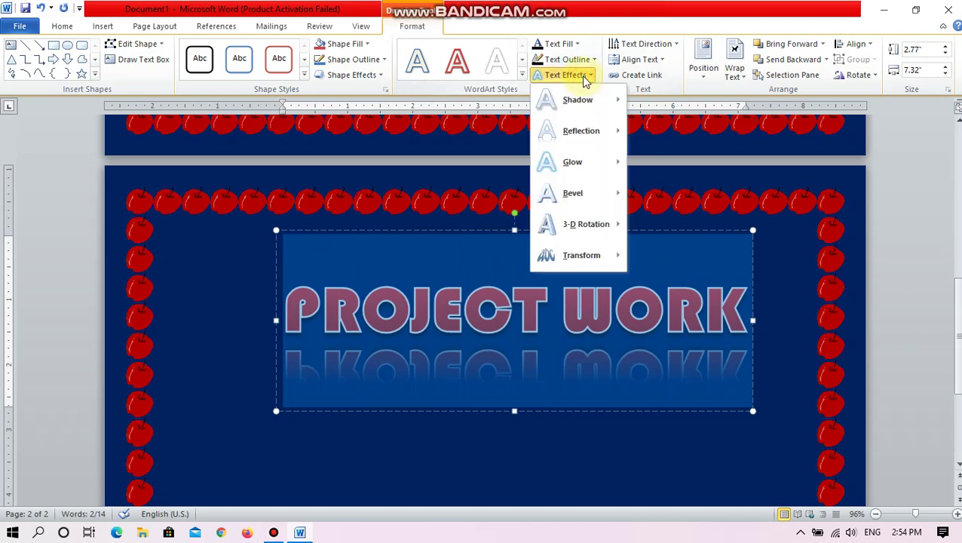
mouse_move(597, 233)
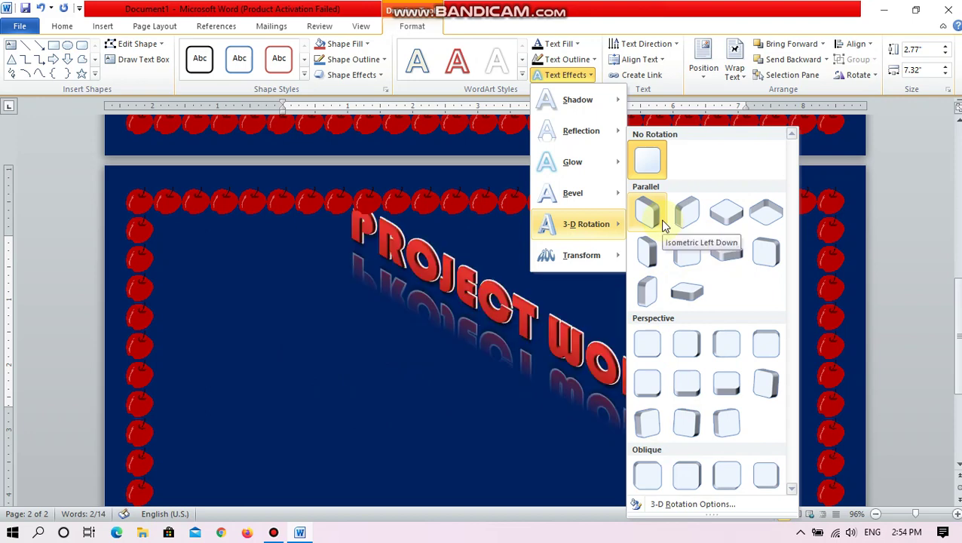
left_click(646, 257)
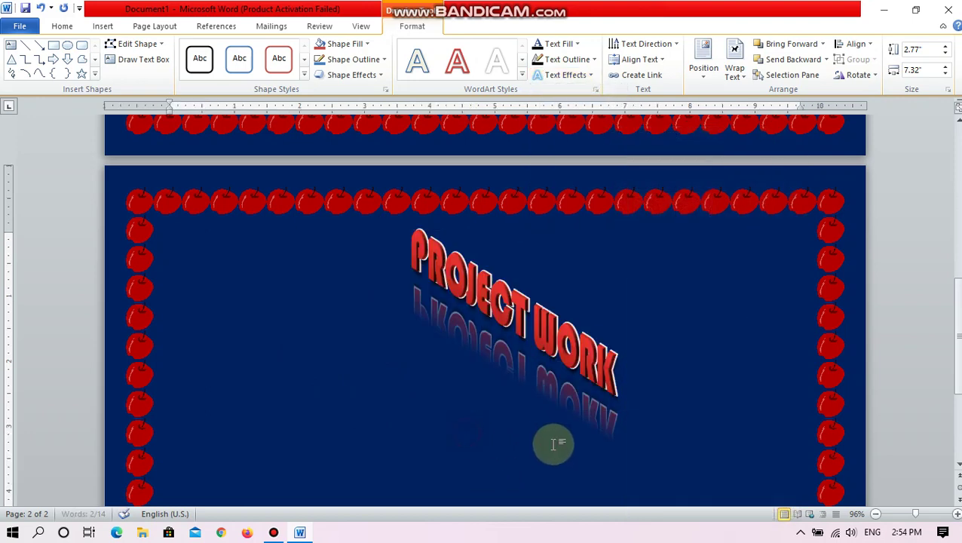
left_click(551, 445)
Examine the Transform text effects available for the "PROJECT WORK" WordArt, then reselect its whole text
left_click(457, 402)
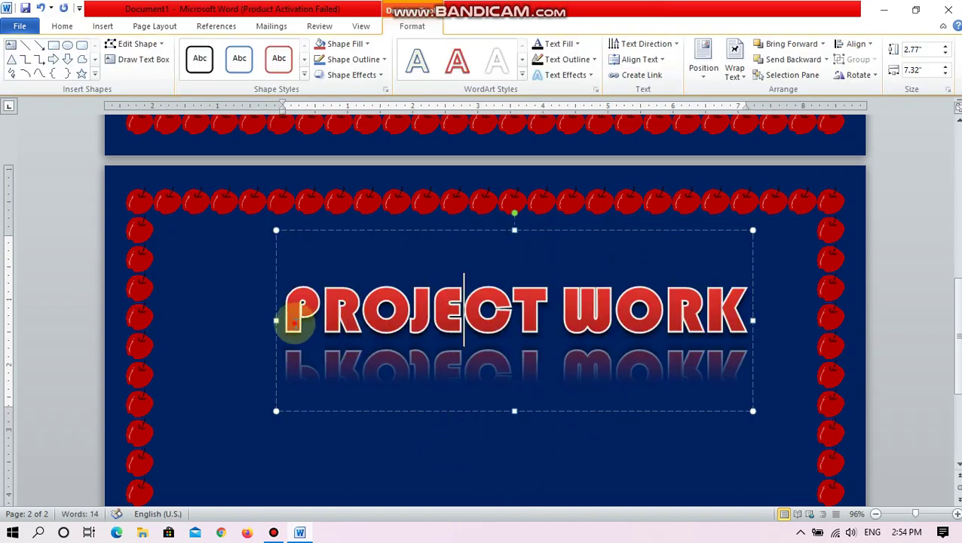
left_click_drag(291, 323, 829, 326)
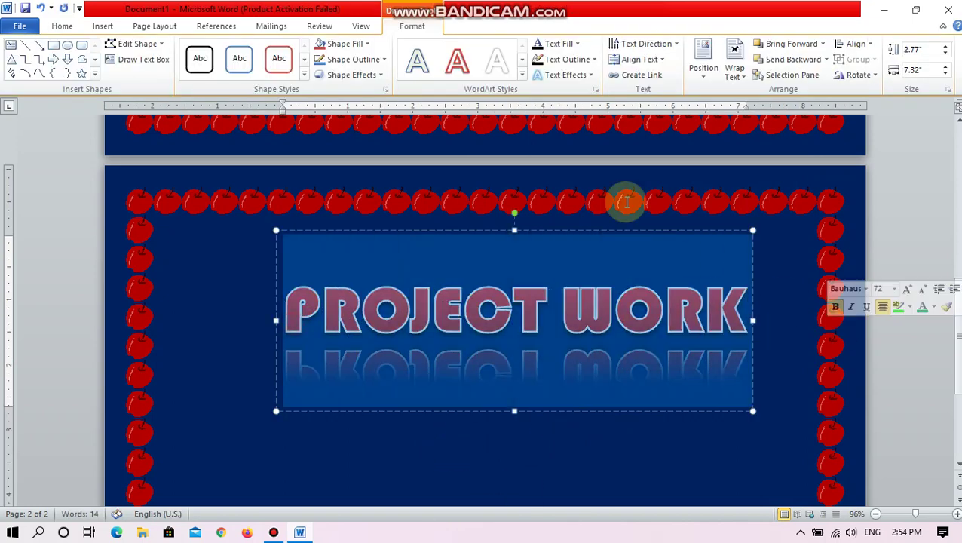
left_click(571, 79)
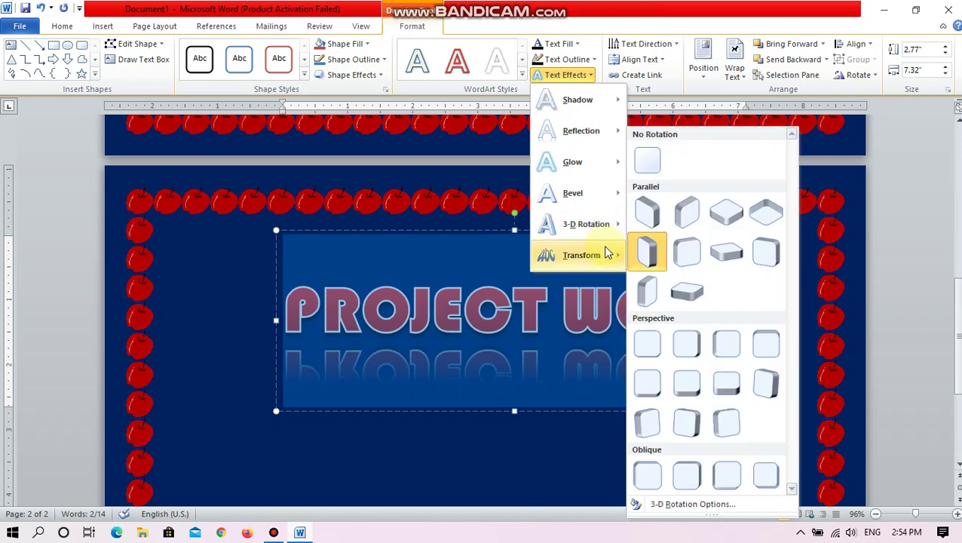
mouse_move(594, 256)
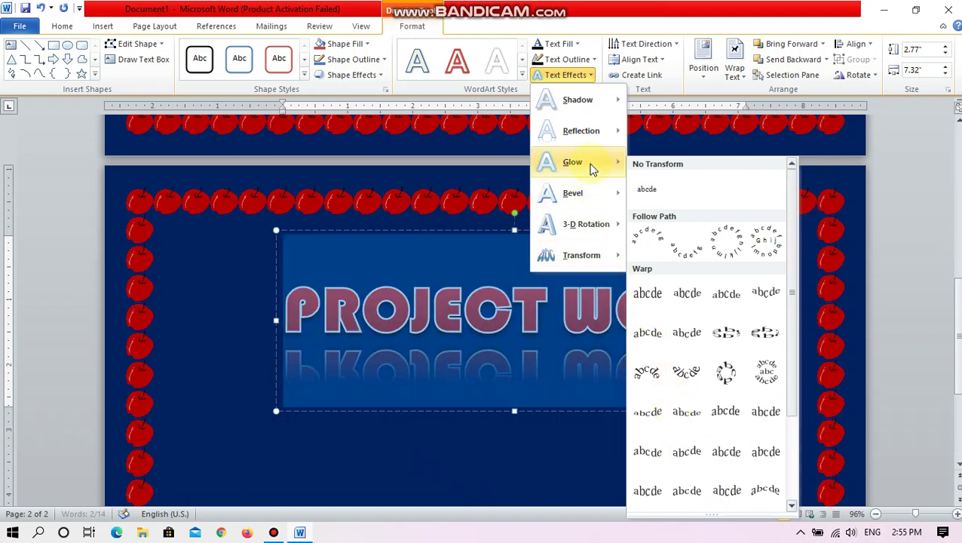
mouse_move(592, 169)
left_click(475, 475)
left_click(371, 347)
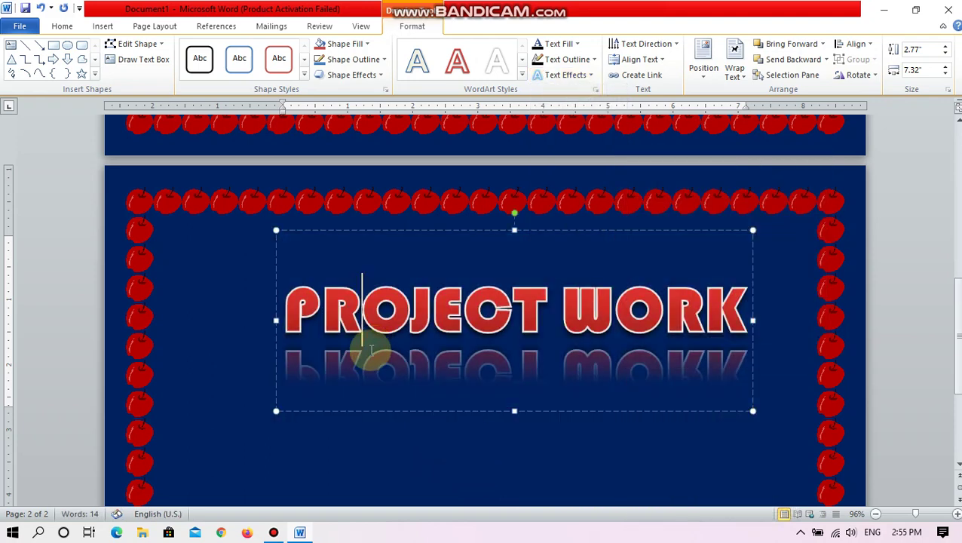
left_click_drag(318, 312, 762, 337)
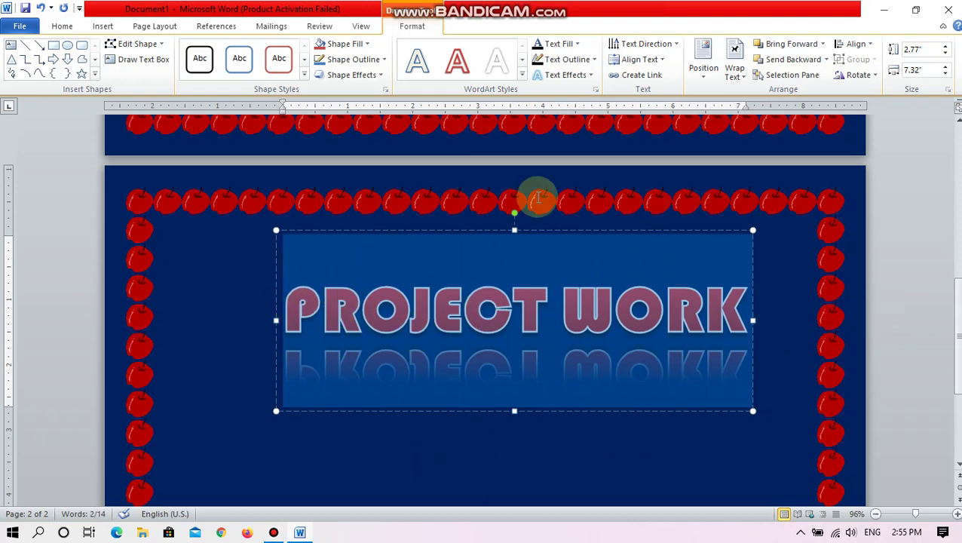
Apply the aqua glow variation from the strongest row to the "PROJECT WORK" text, then deselect the WordArt
left_click(581, 76)
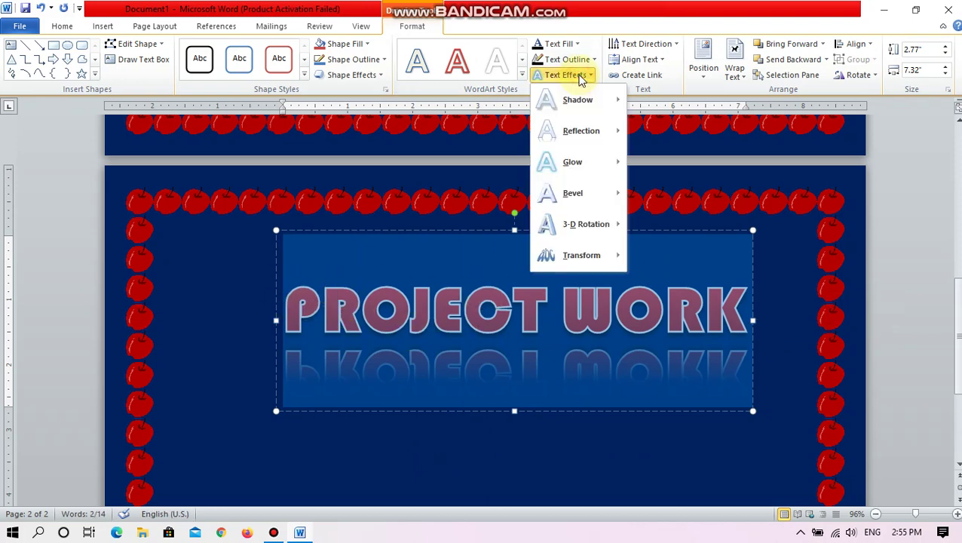
mouse_move(595, 169)
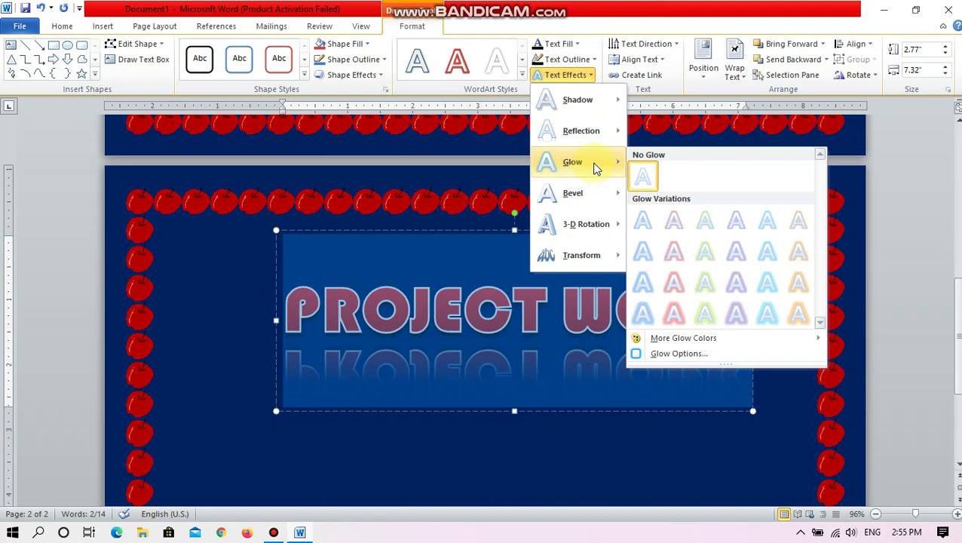
left_click(757, 324)
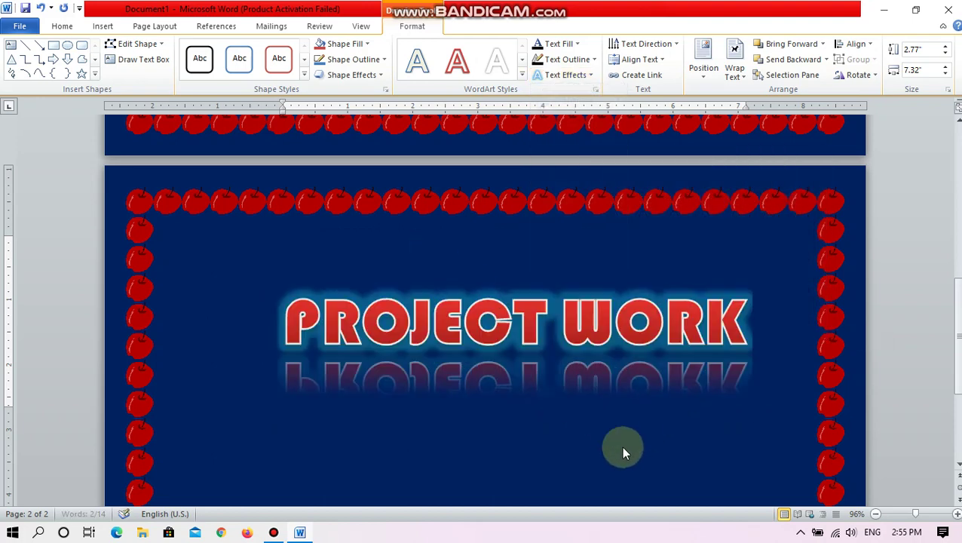
left_click(635, 397)
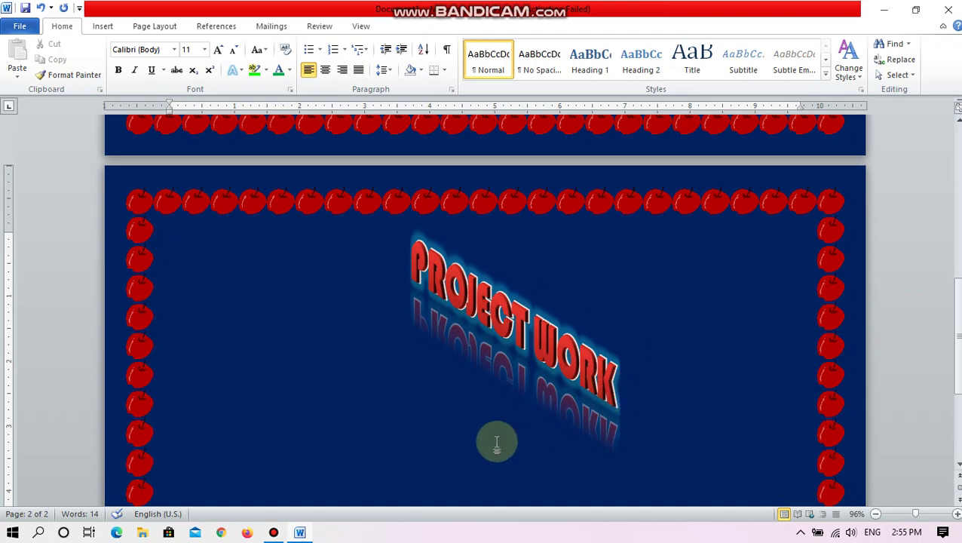
Place the cursor in the "PROJECT WORK" WordArt and review the page layout topics on page one and the title on page two
left_click(533, 341)
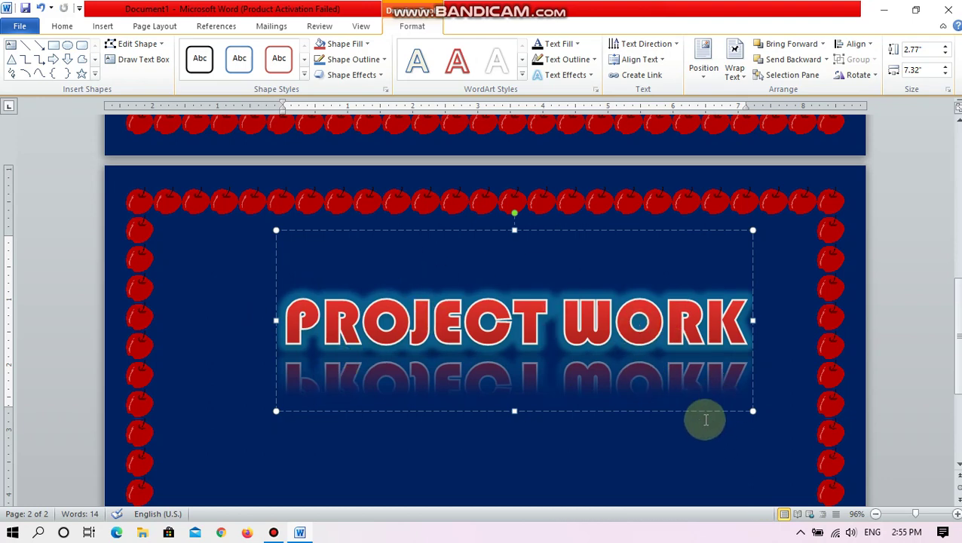
scroll(639, 394, "up", 3)
scroll(640, 394, "up", 20)
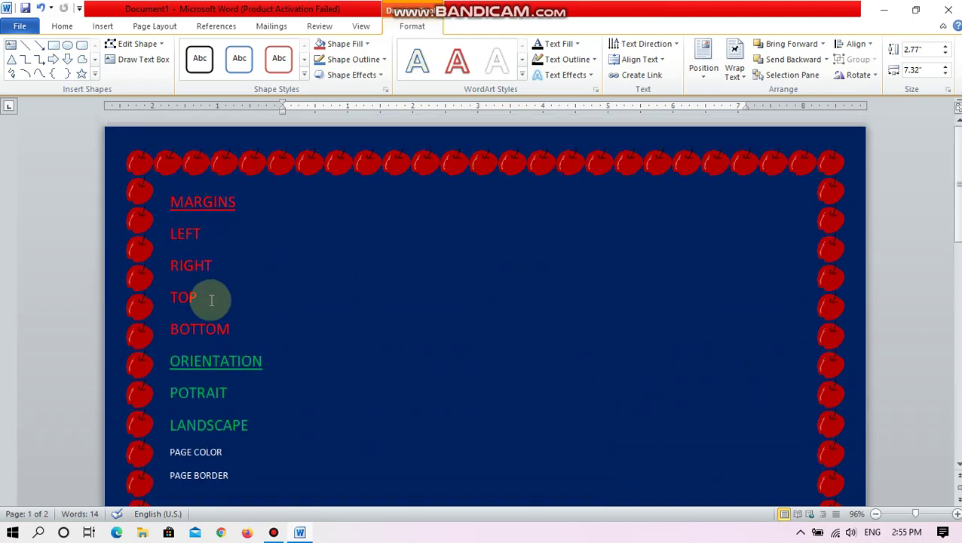
scroll(230, 301, "down", 15)
scroll(493, 423, "down", 3)
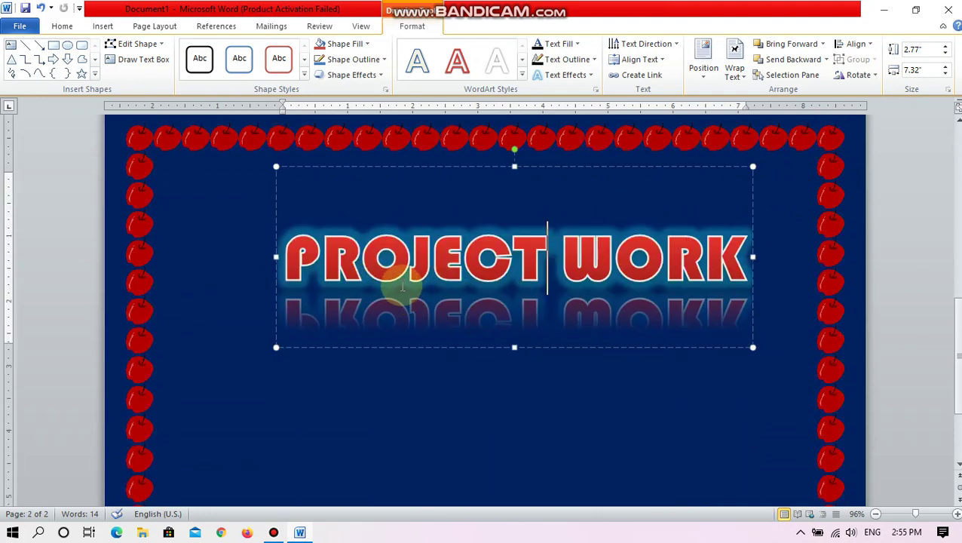